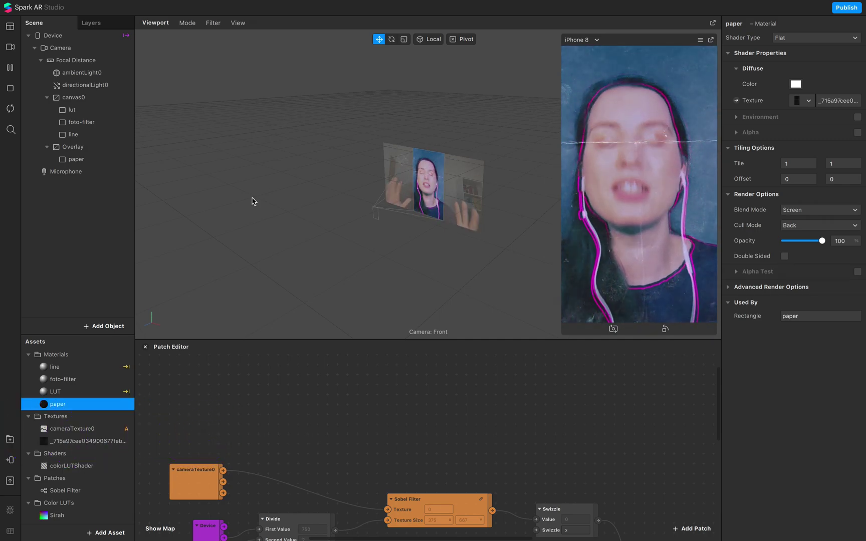
- Examine the finished effect's line and lut rectangles and the Sobel Filter and Loop Animation patches in its patch graph
click(72, 135)
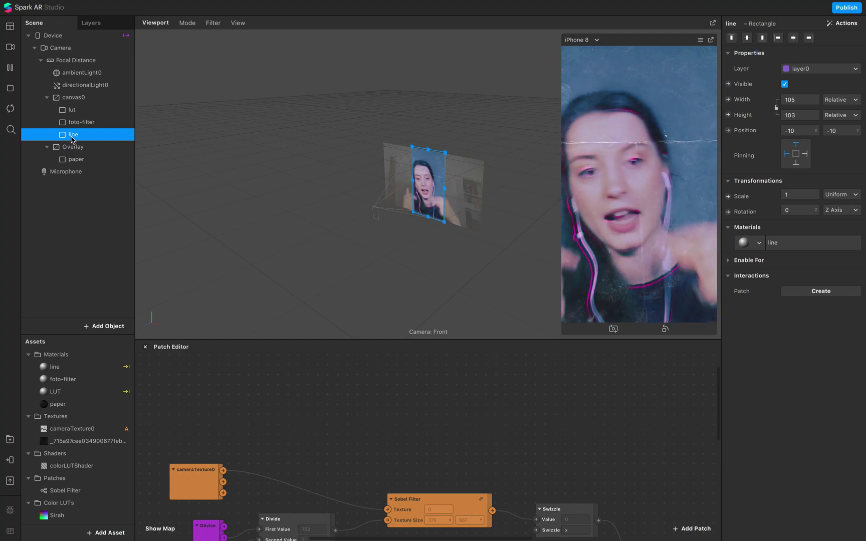
scroll(331, 438, down, 5)
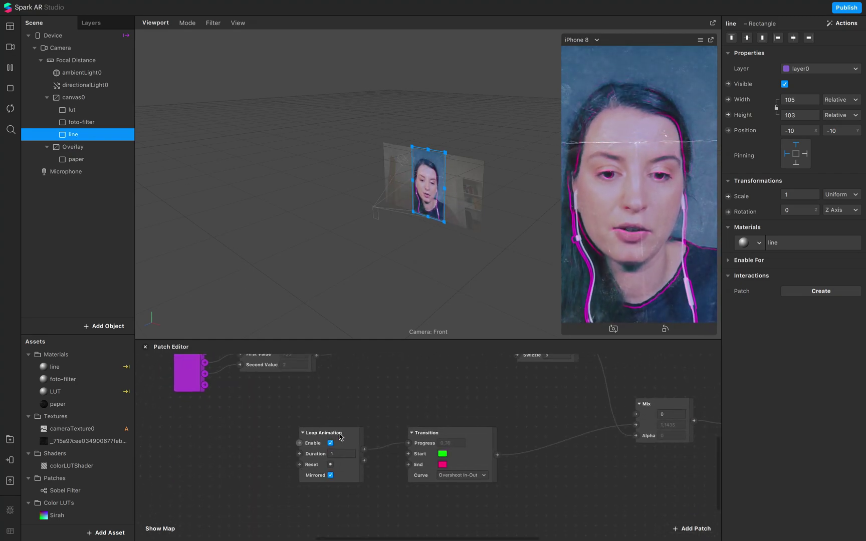
scroll(435, 443, up, 5)
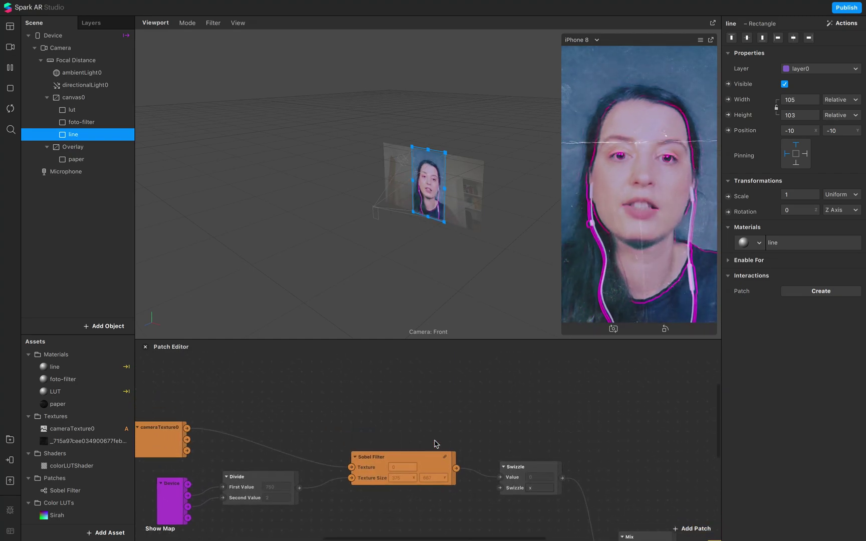
click(100, 116)
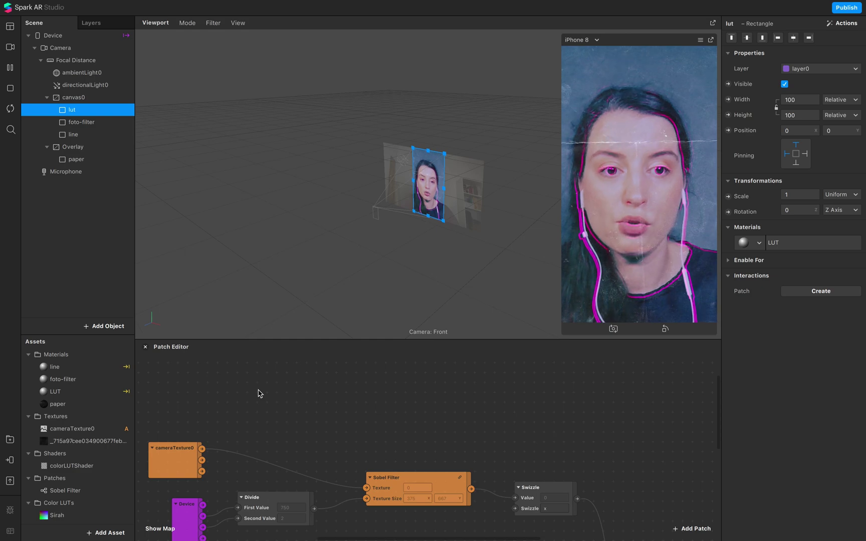
scroll(331, 444, up, 3)
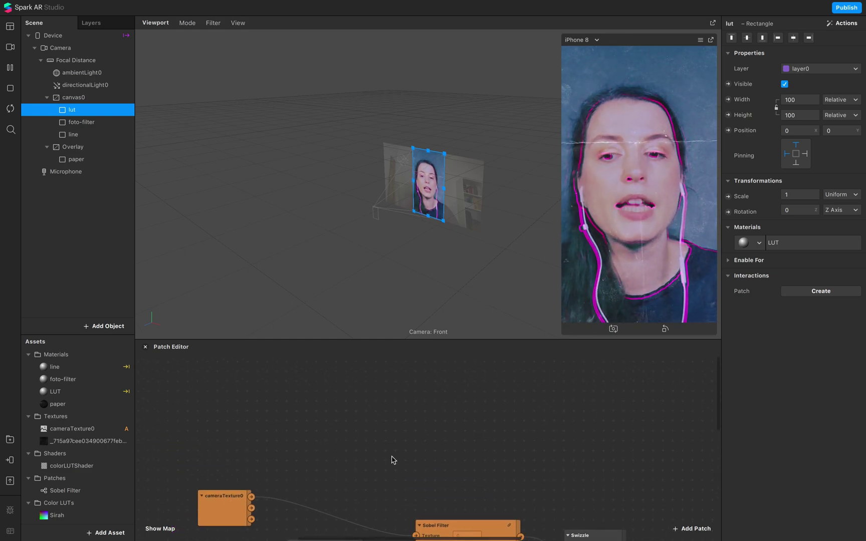
scroll(394, 460, down, 3)
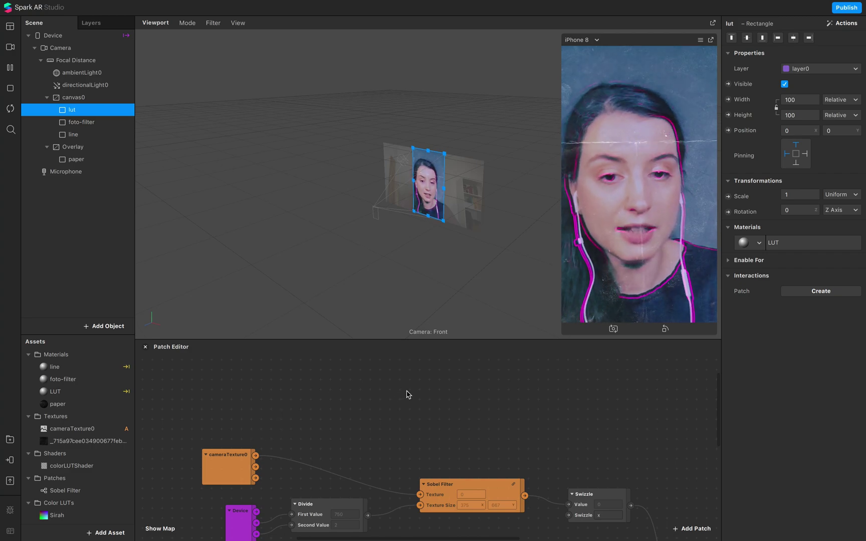
scroll(415, 399, up, 2)
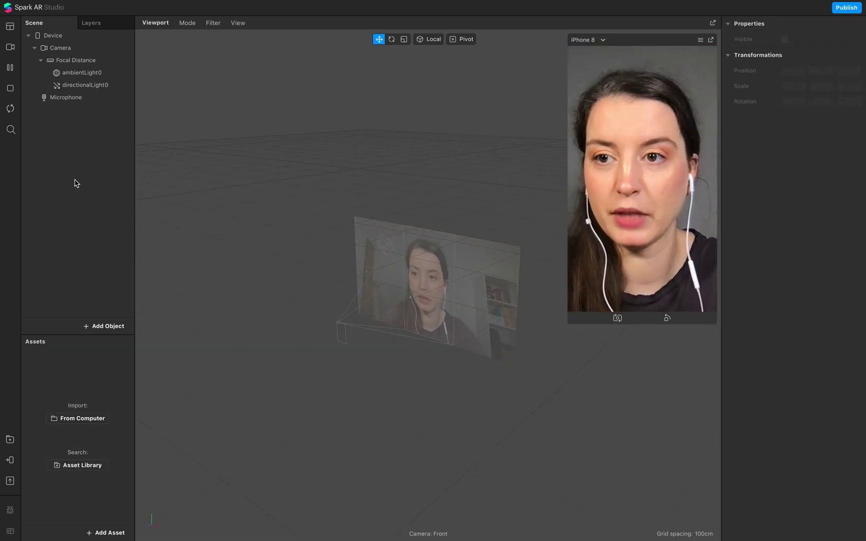
- Show the Patch Editor in the new empty project
mouse_move(182, 2)
click(145, 7)
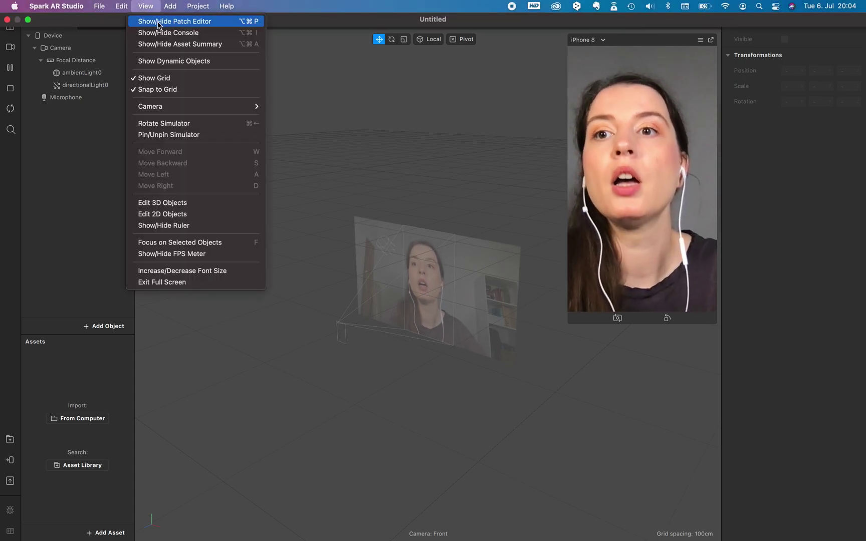
click(158, 22)
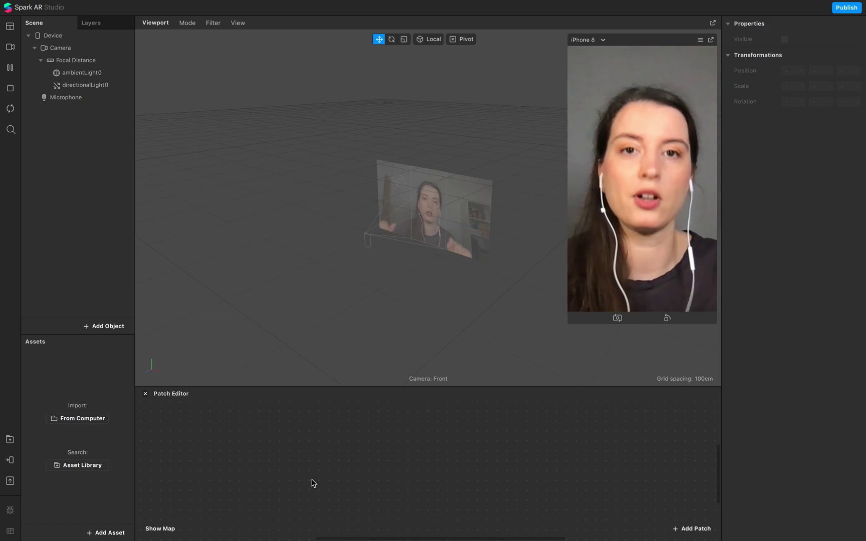
- Add a rectangle inside a new canvas to the scene and select the rectangle
click(101, 326)
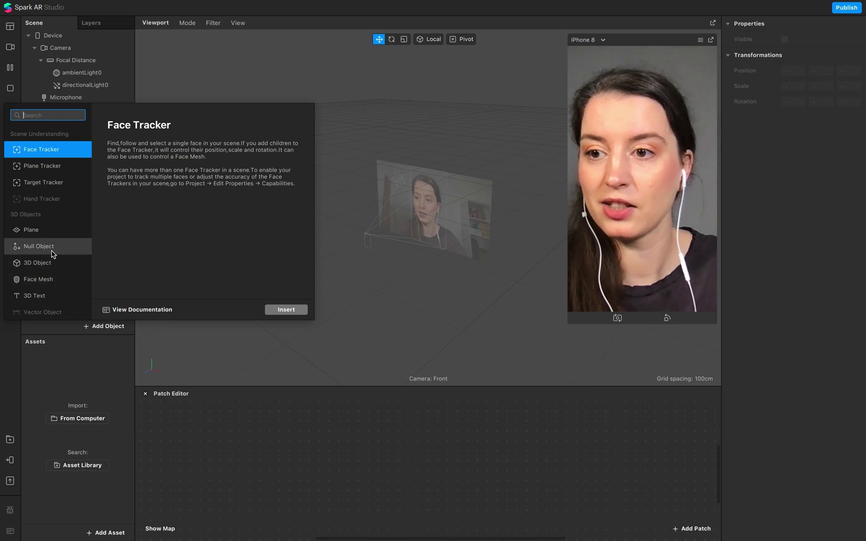
scroll(58, 273, down, 3)
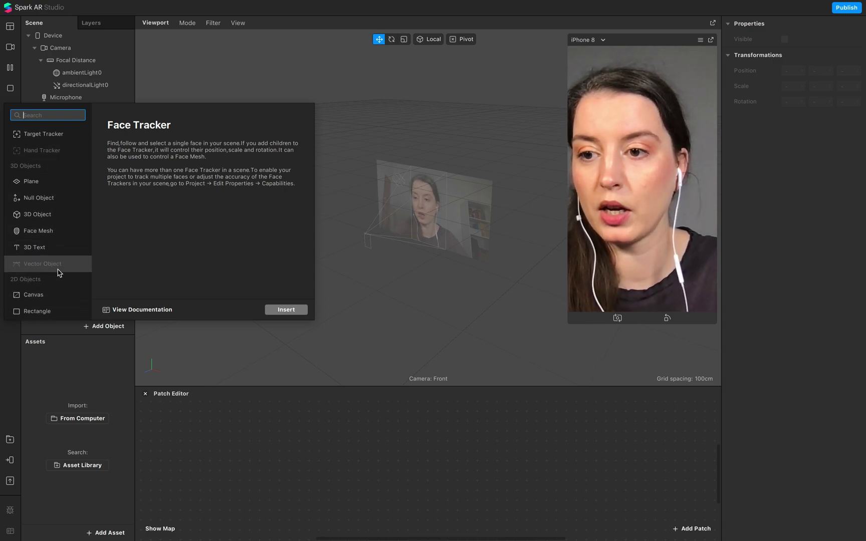
click(56, 302)
click(284, 310)
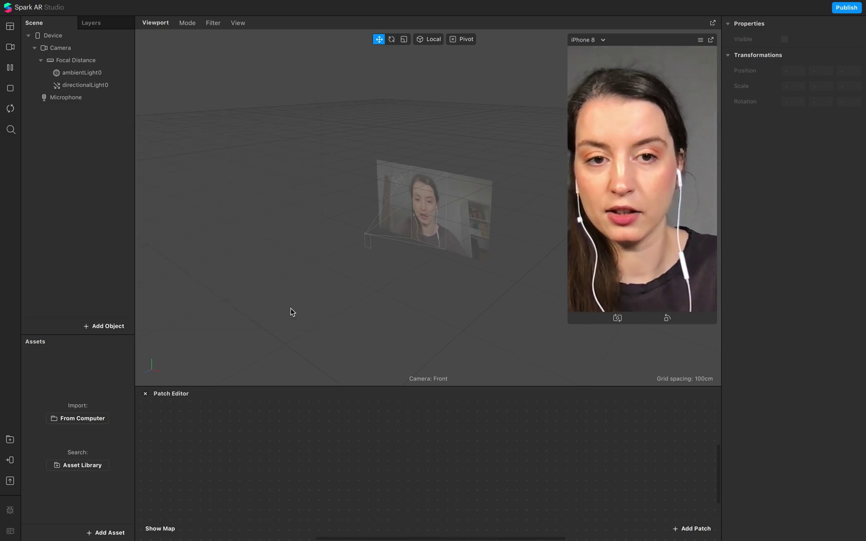
click(110, 207)
click(97, 114)
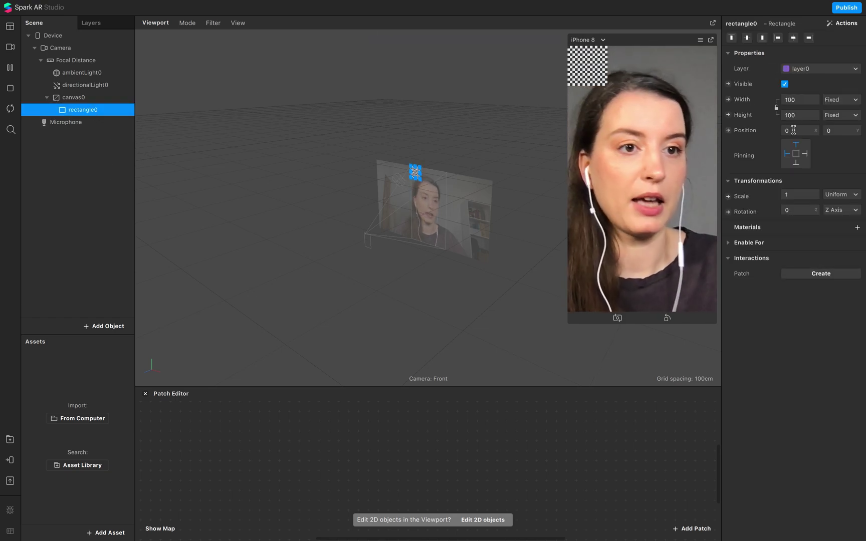
- Make rectangle0 fill the full width and height of its canvas
click(840, 99)
click(805, 114)
click(806, 114)
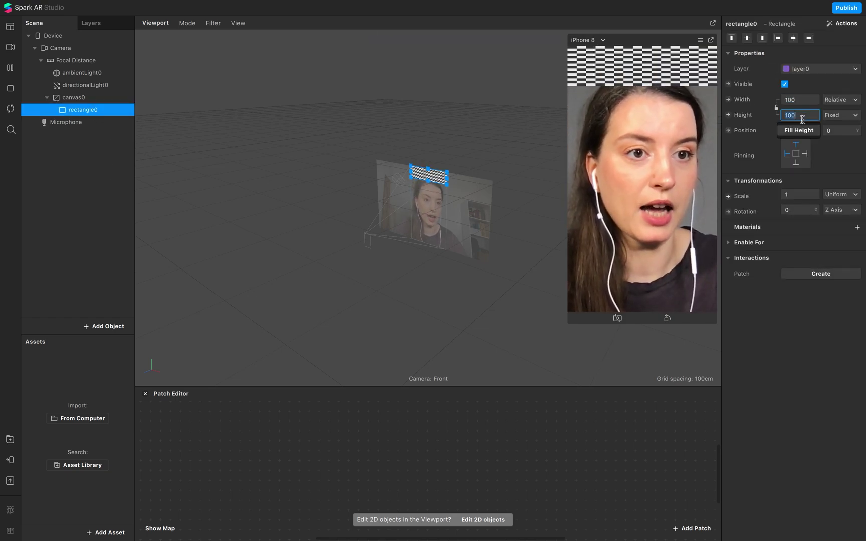
click(799, 131)
click(70, 171)
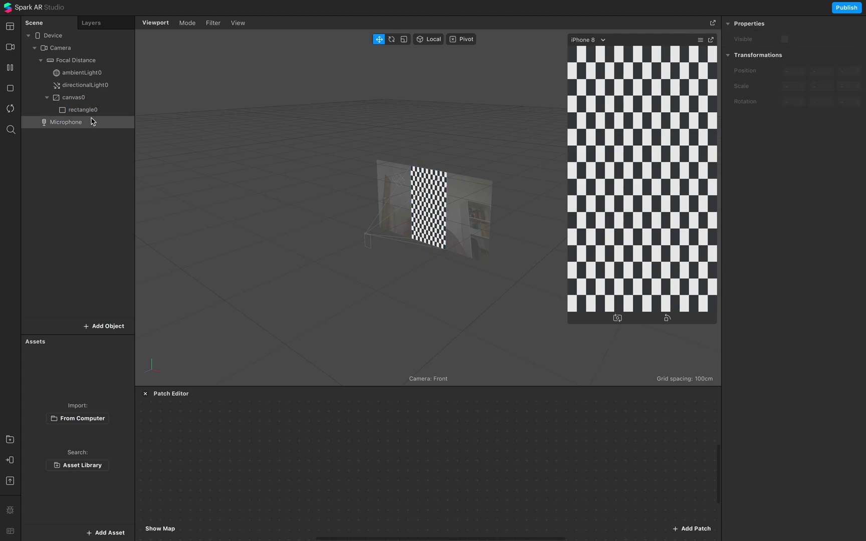
- Copy rectangle0 to get three identical full-screen rectangles inside canvas0
click(93, 113)
right_click(92, 114)
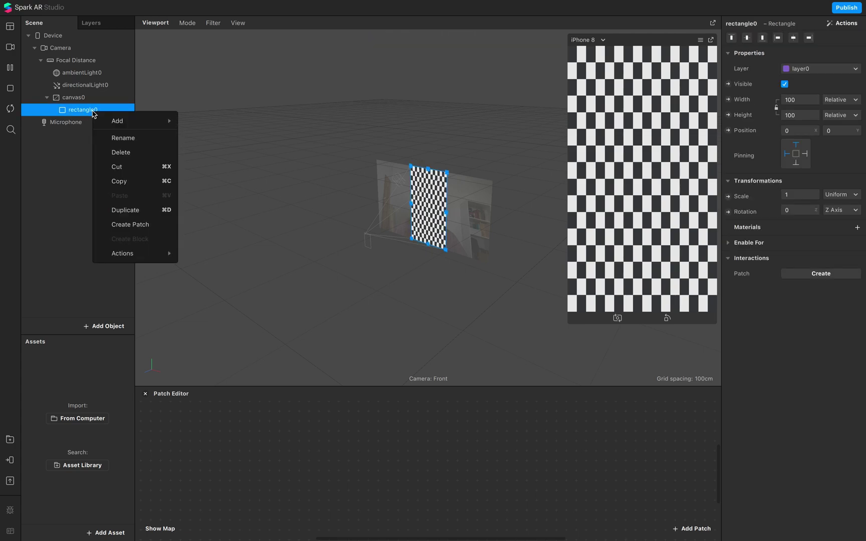
click(126, 182)
right_click(93, 113)
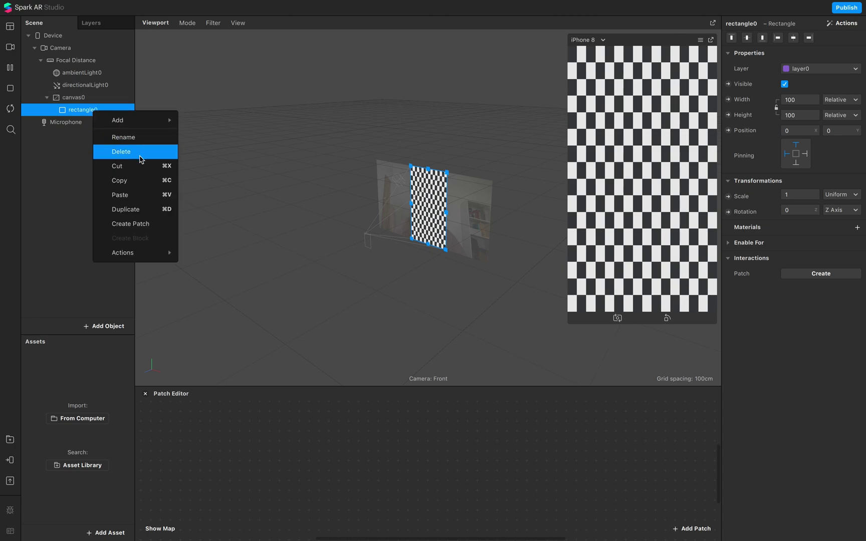
click(129, 209)
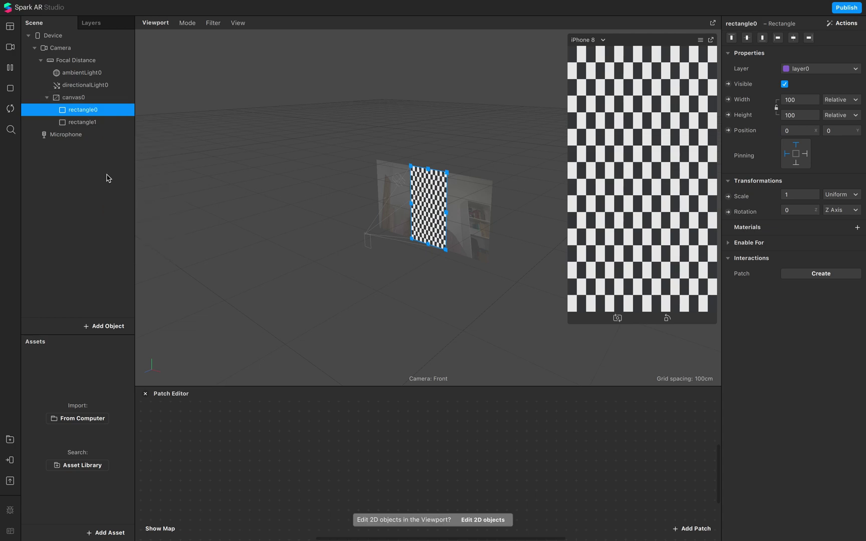
key(super+v)
- Rename the third rectangle in canvas0 as line
click(94, 136)
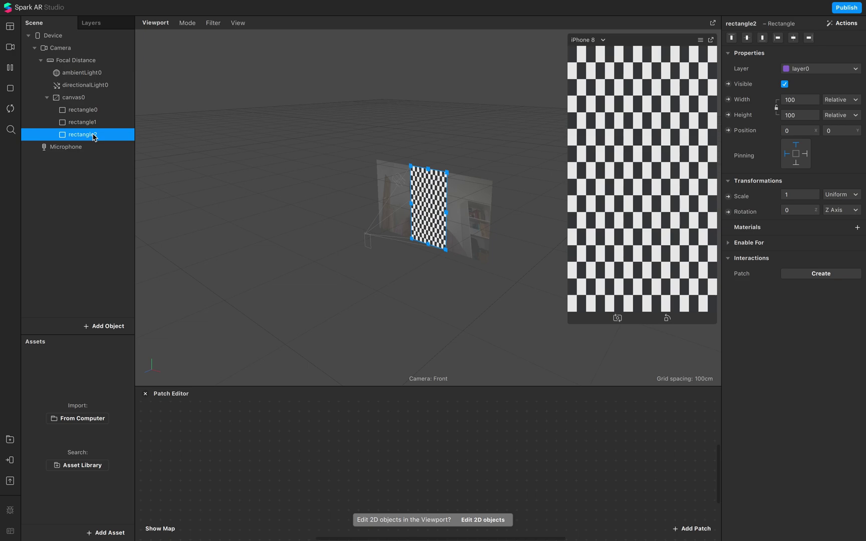
click(94, 135)
text(line)
click(82, 168)
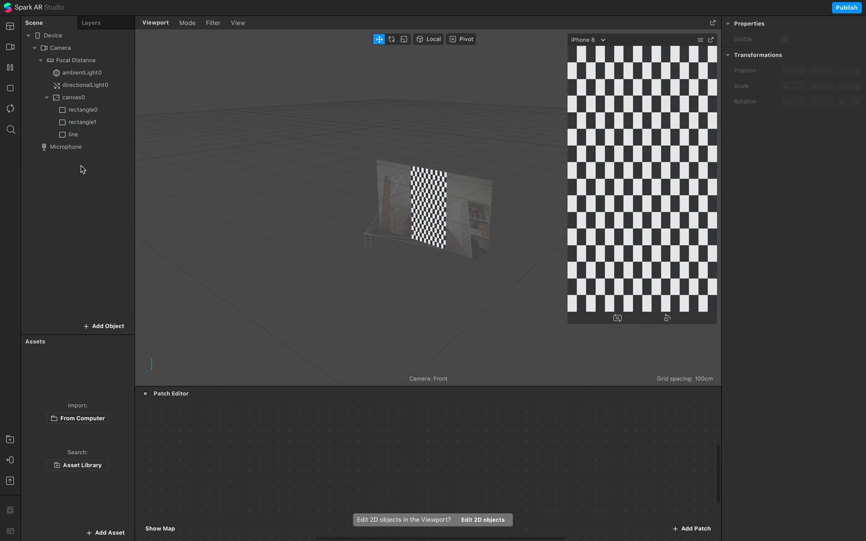
- Rename rectangle1 as foto-filter and rectangle0 as lut
click(86, 123)
click(86, 124)
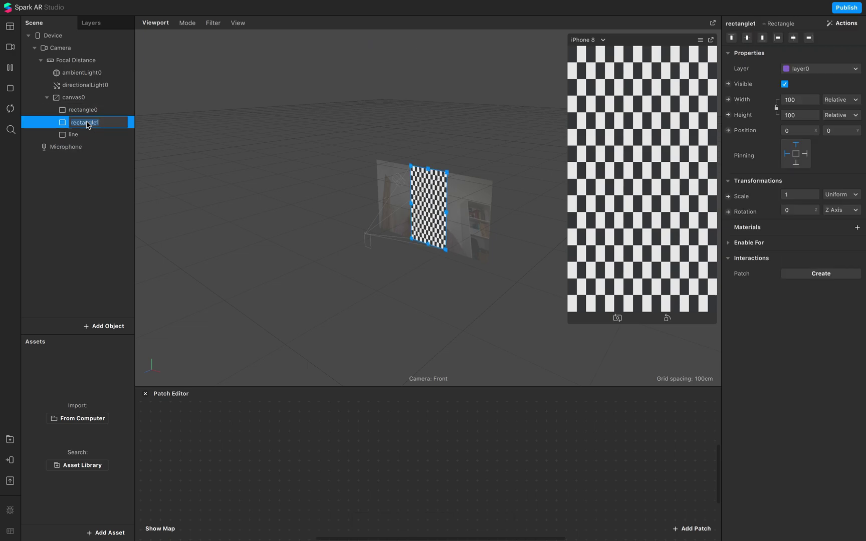
text(foto-filter)
click(97, 110)
click(96, 109)
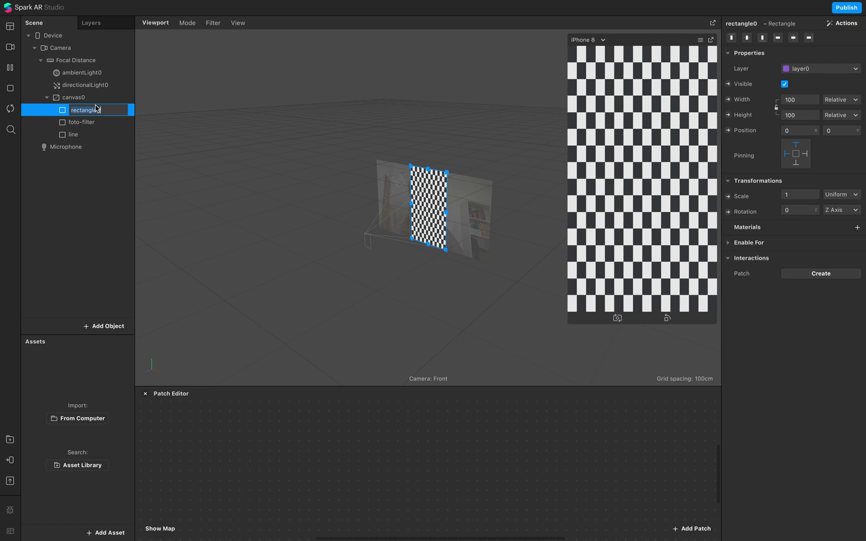
text(lut)
click(116, 242)
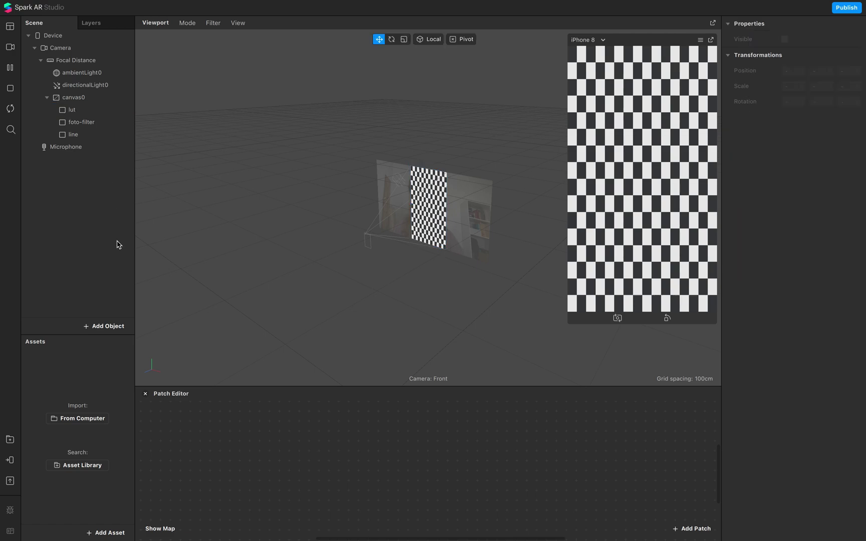
- Add a second canvas to the scene and name it Overlay
right_click(92, 201)
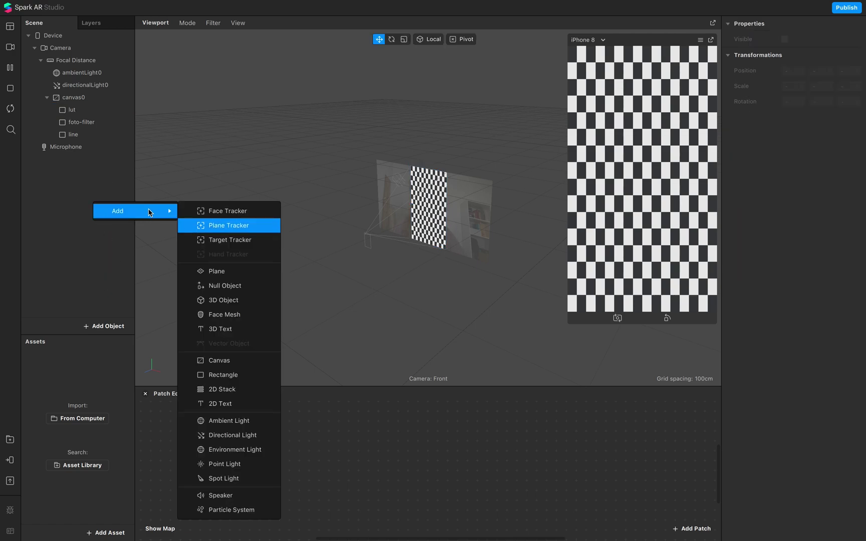
click(217, 360)
click(87, 210)
click(80, 150)
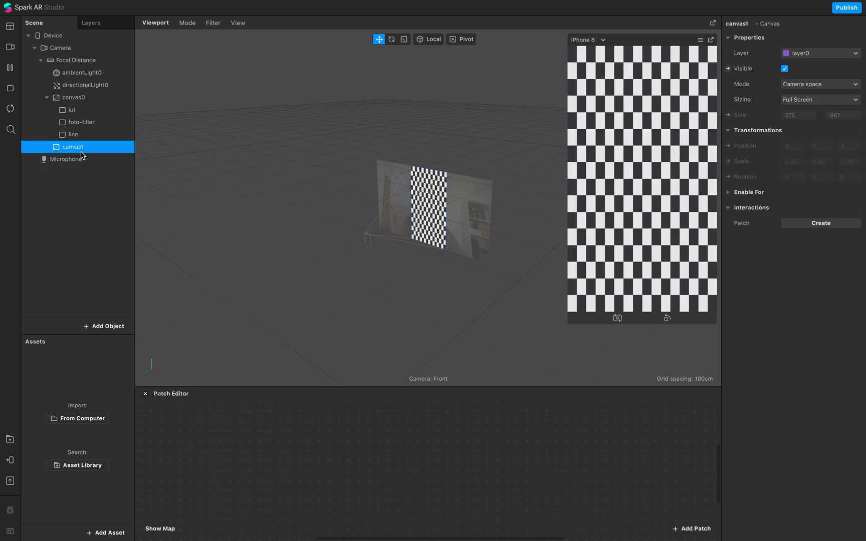
double_click(81, 152)
text(O)
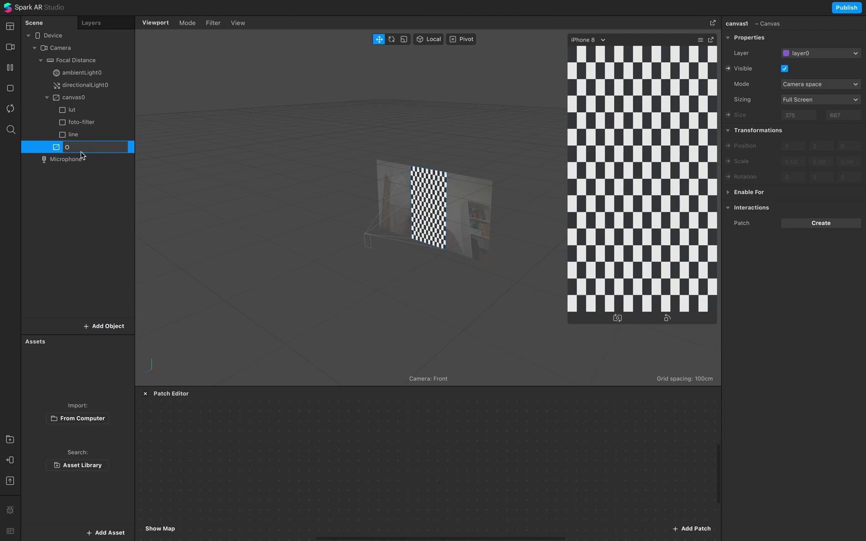
text(verlay)
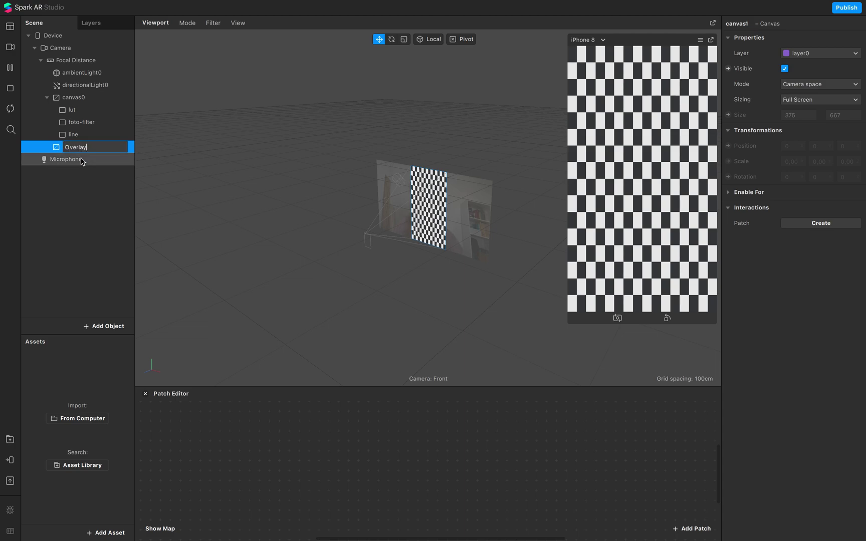
click(81, 168)
- Add a rectangle inside the Overlay canvas and make it fill the canvas's full width and height
click(79, 147)
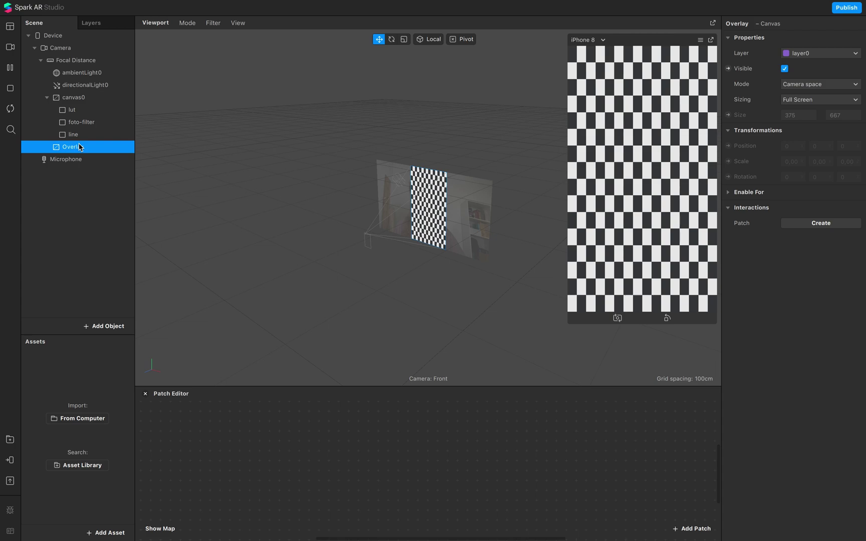
right_click(79, 146)
mouse_move(133, 154)
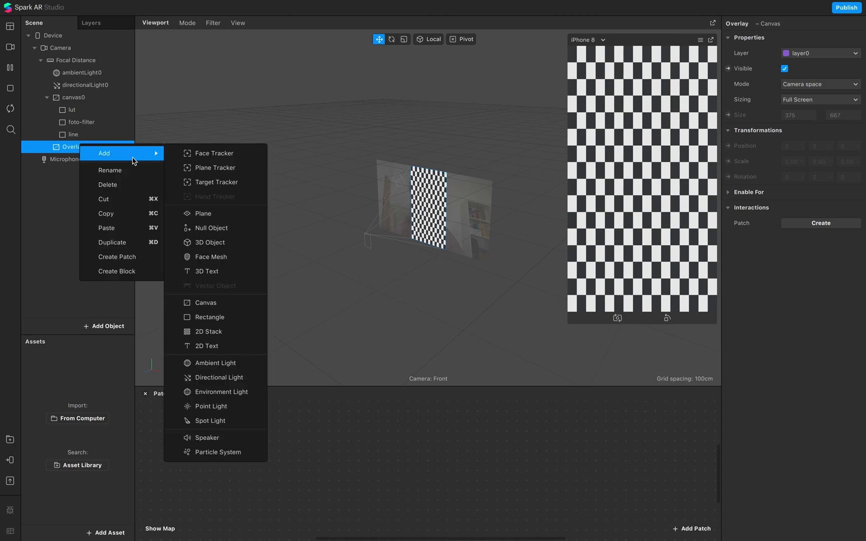
click(213, 319)
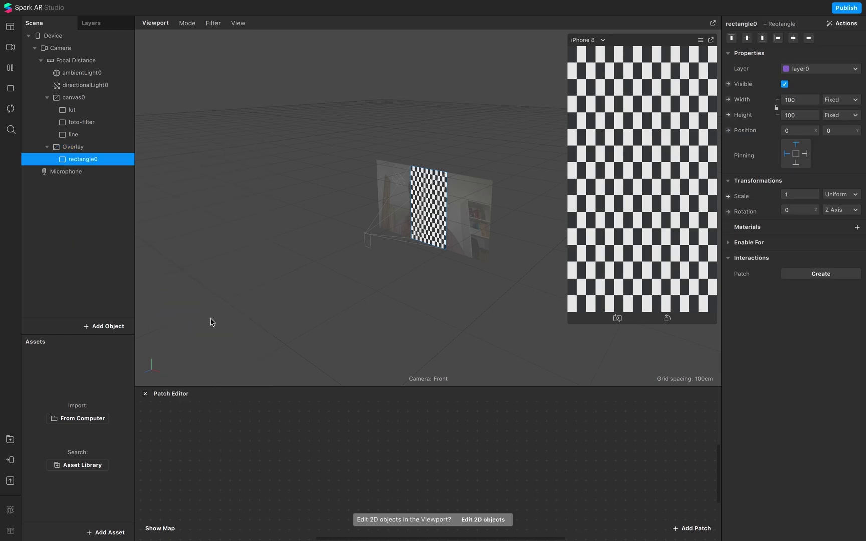
click(798, 113)
click(800, 131)
- Rename the rectangle in the Overlay canvas as paper
double_click(86, 160)
text(pape)
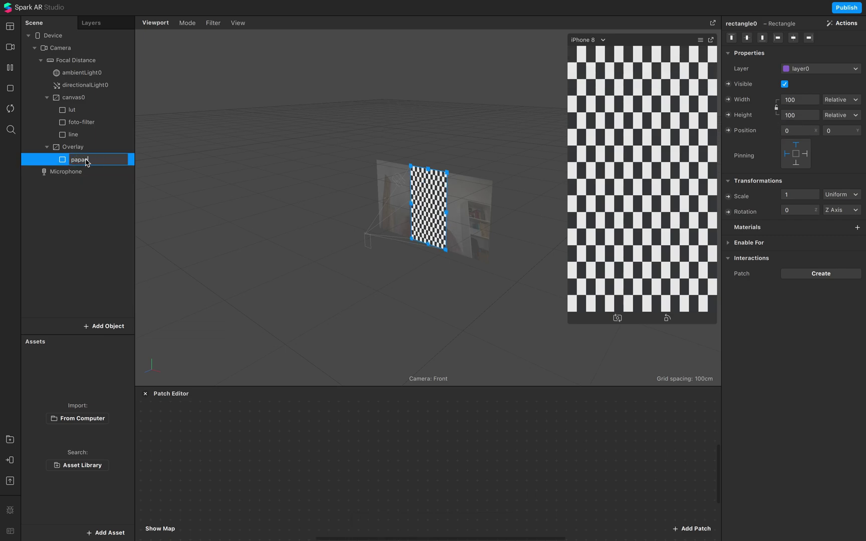
text(r)
click(104, 215)
click(93, 160)
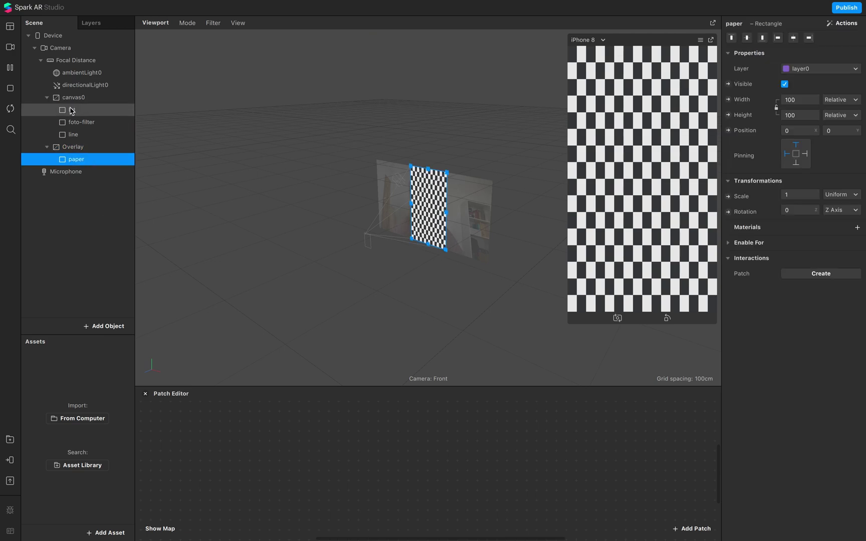
- Create a new material for the line rectangle and set its shader type to Flat
click(74, 134)
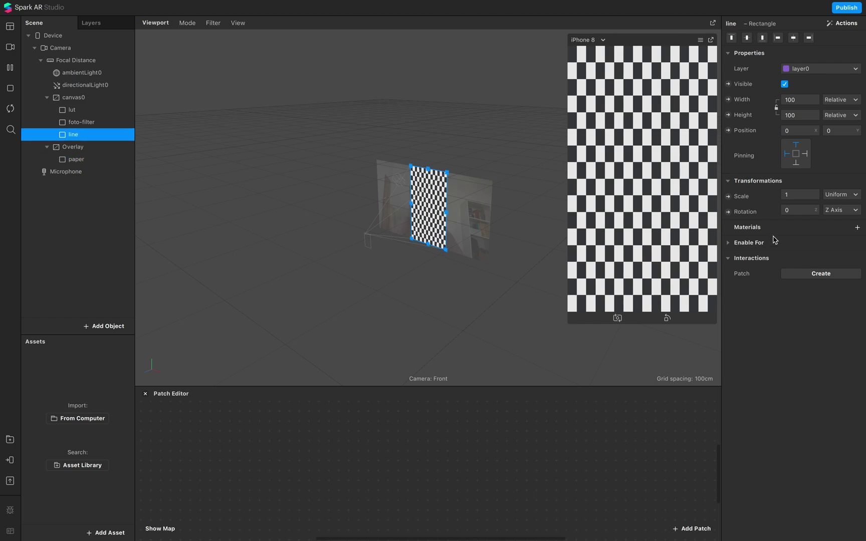
click(857, 227)
click(790, 243)
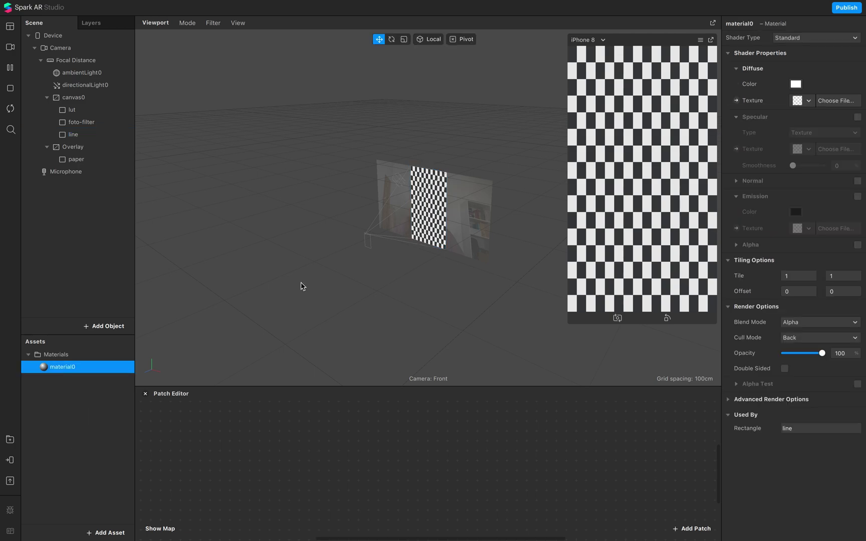
click(812, 38)
click(794, 37)
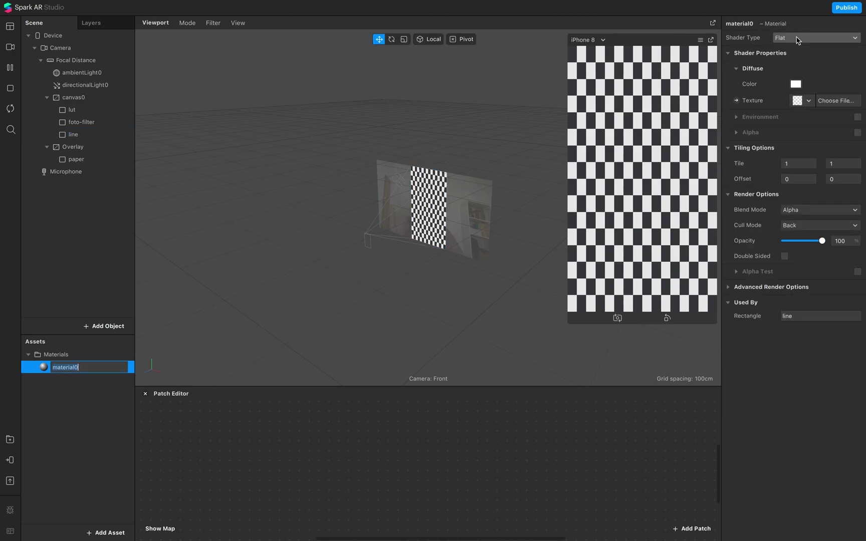
- Duplicate the line rectangle's material material0 three times
click(71, 427)
click(90, 371)
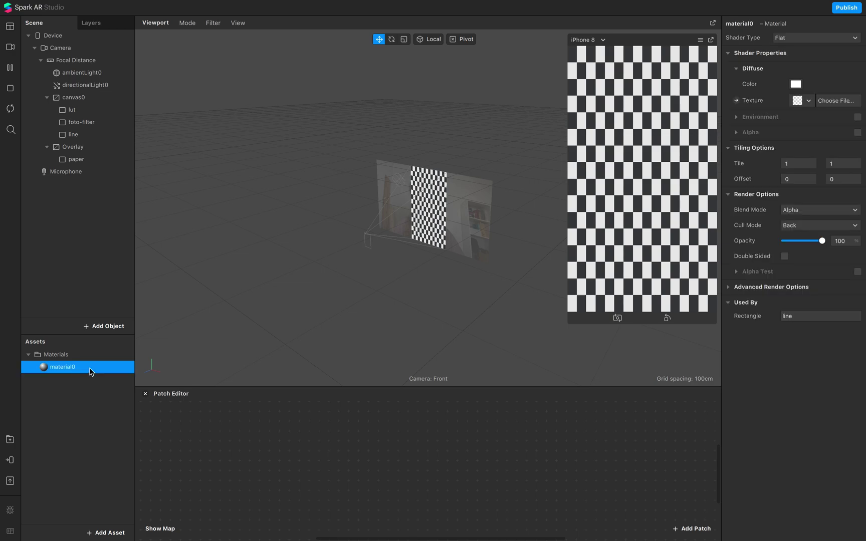
key(super+d)
key(super+d)
key(super+d)
- Rename material0 as line and material1 as foto-filter
double_click(91, 372)
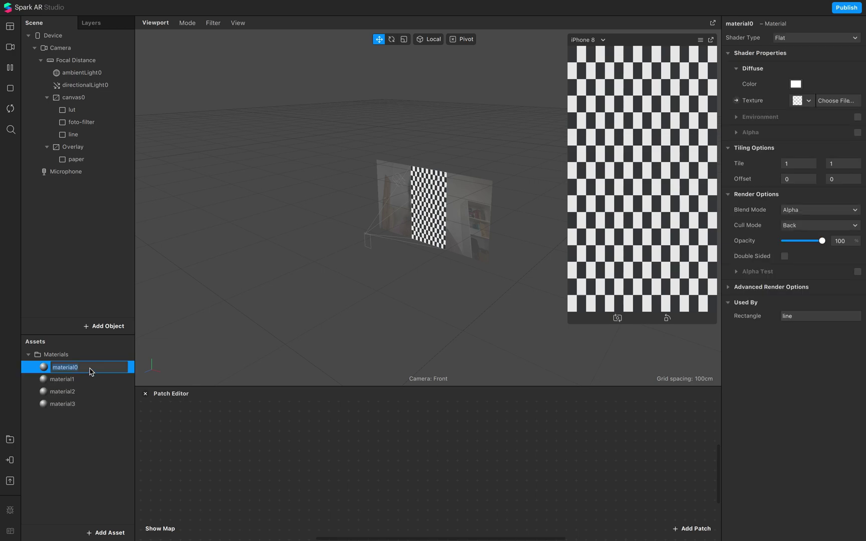
text(line)
key(Return)
double_click(84, 381)
text(fot)
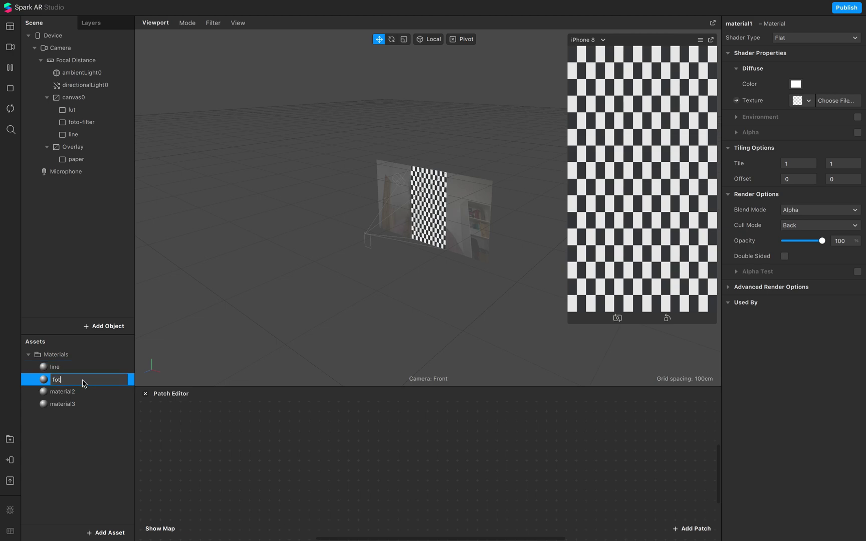
text(-filter)
text(o)
key(Return)
- Rename material2 as LUT and material3 as paper
double_click(83, 391)
text(LUT)
key(Return)
double_click(84, 404)
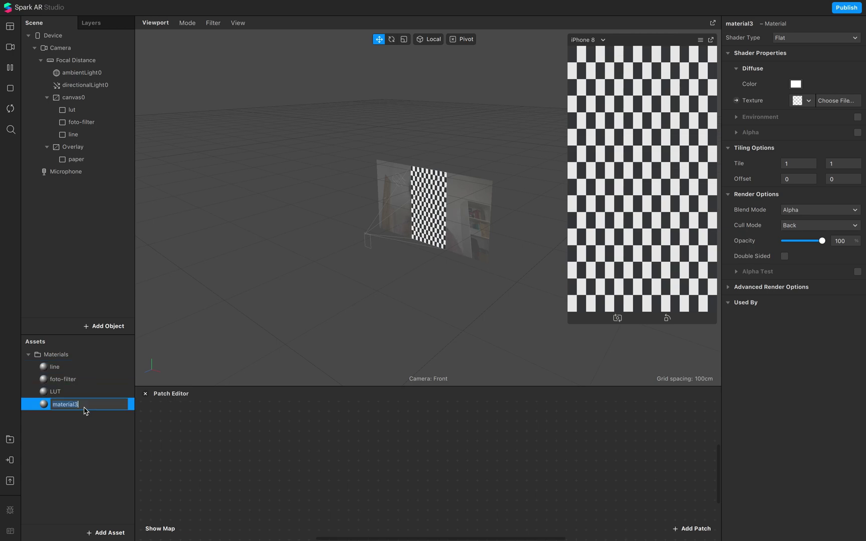
text(paper)
click(85, 439)
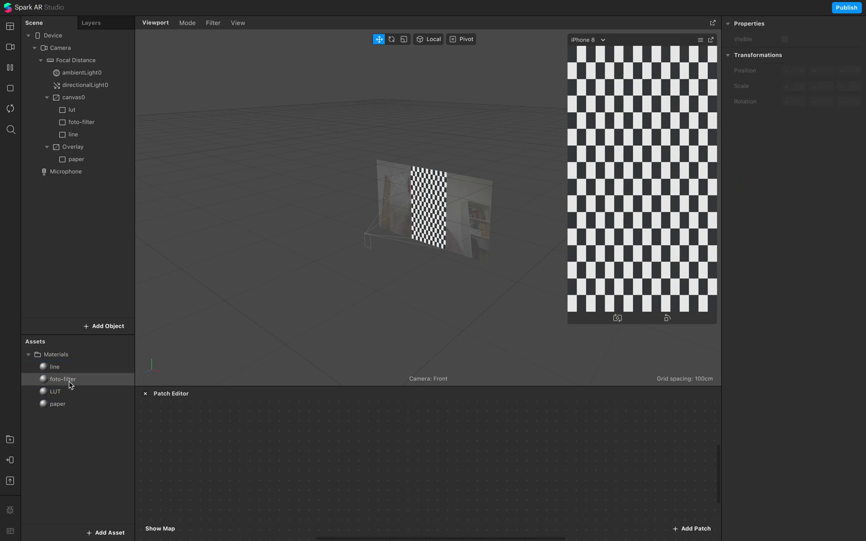
- Assign the LUT, foto-filter and paper materials to the rectangles with the matching names
click(81, 111)
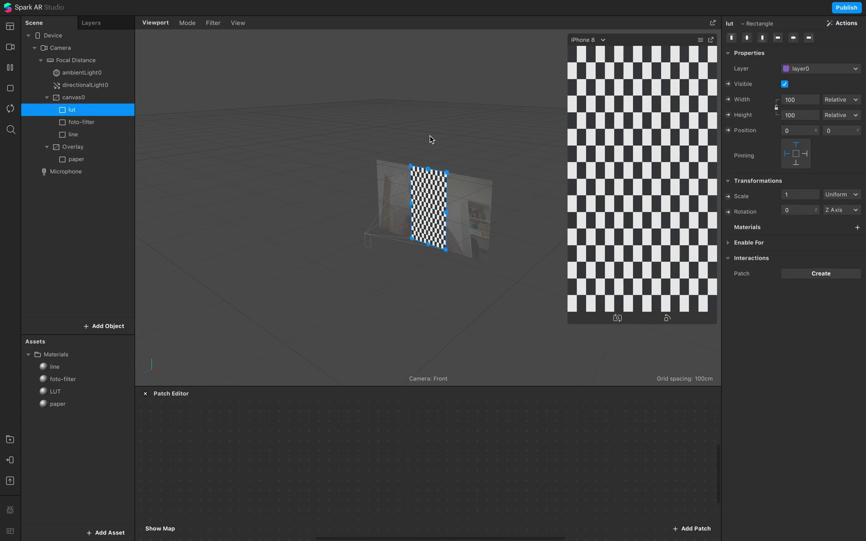
click(857, 229)
click(800, 273)
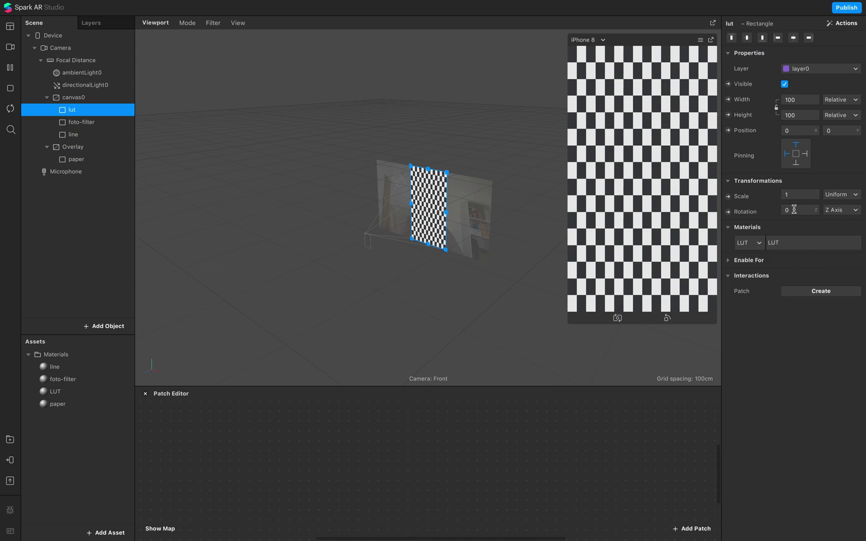
click(116, 122)
click(73, 134)
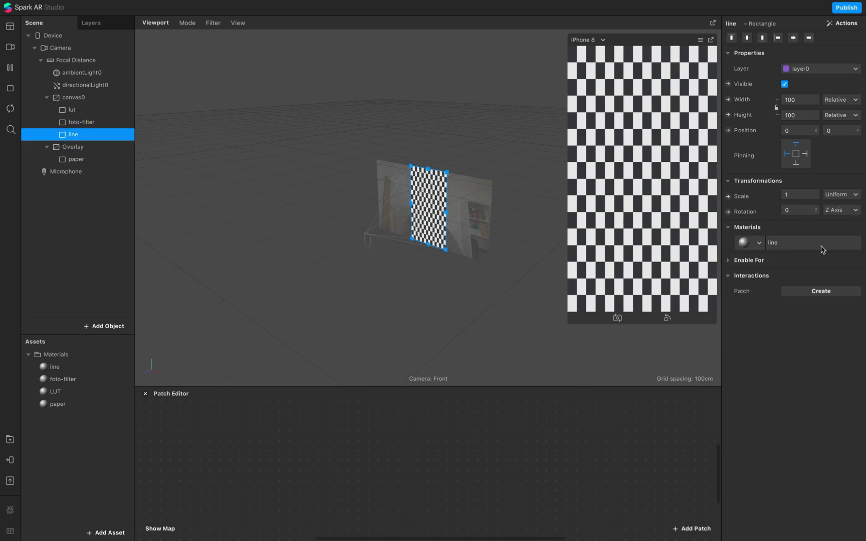
click(821, 247)
click(88, 110)
click(76, 159)
click(856, 226)
click(800, 286)
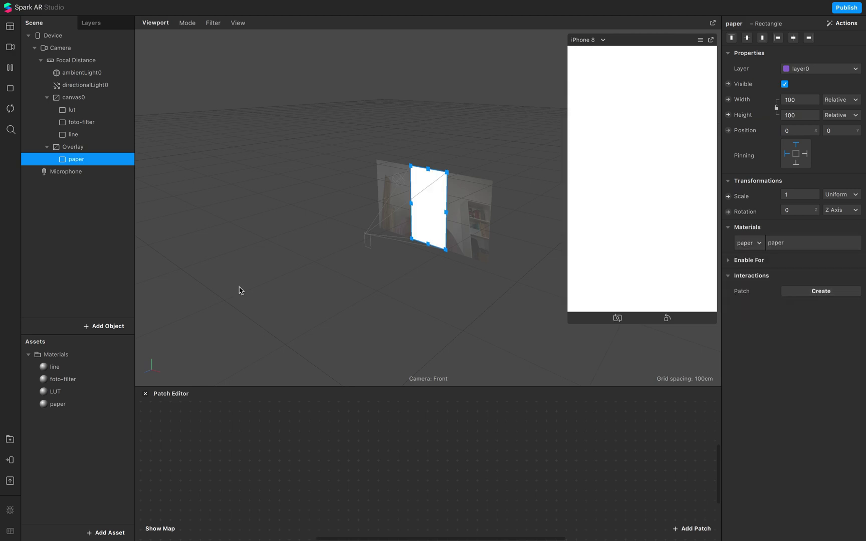
- Hide the lut and foto-filter rectangles and the Overlay canvas, leaving the line rectangle visible and selected
click(99, 122)
shift+click(96, 109)
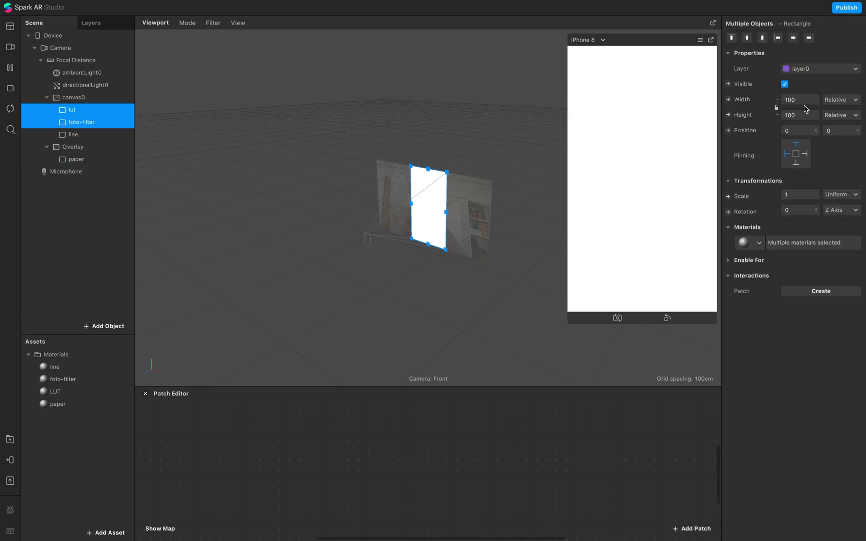
click(784, 85)
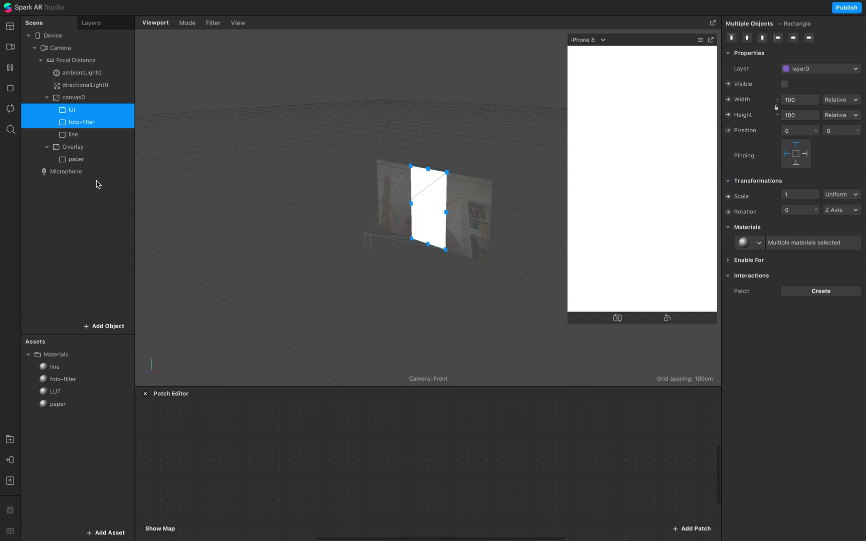
click(83, 148)
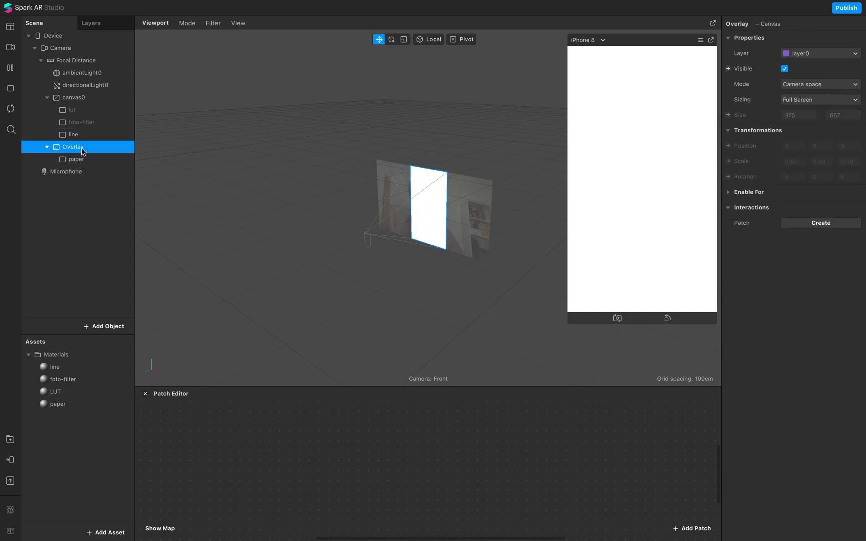
click(784, 68)
click(92, 135)
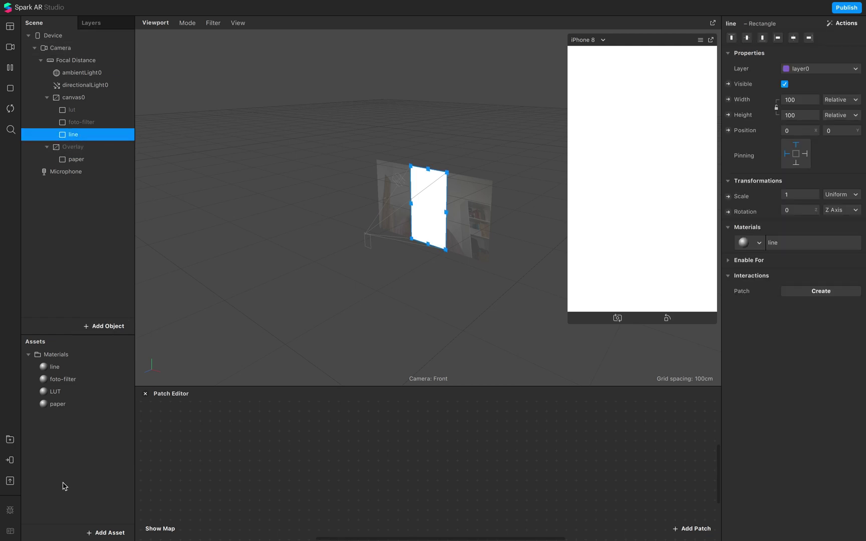
- Place a Device patch in the Patch Editor and make the editor area taller
click(76, 39)
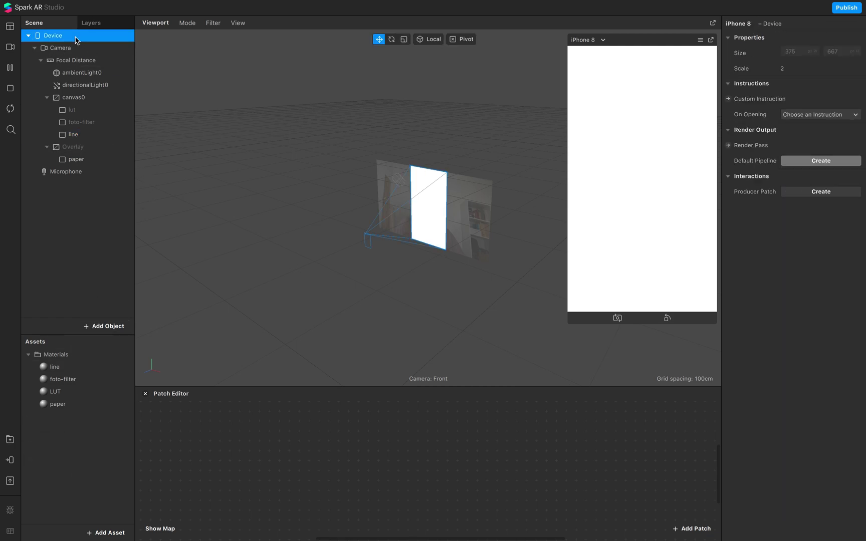
drag(47, 38, 266, 472)
drag(306, 387, 305, 322)
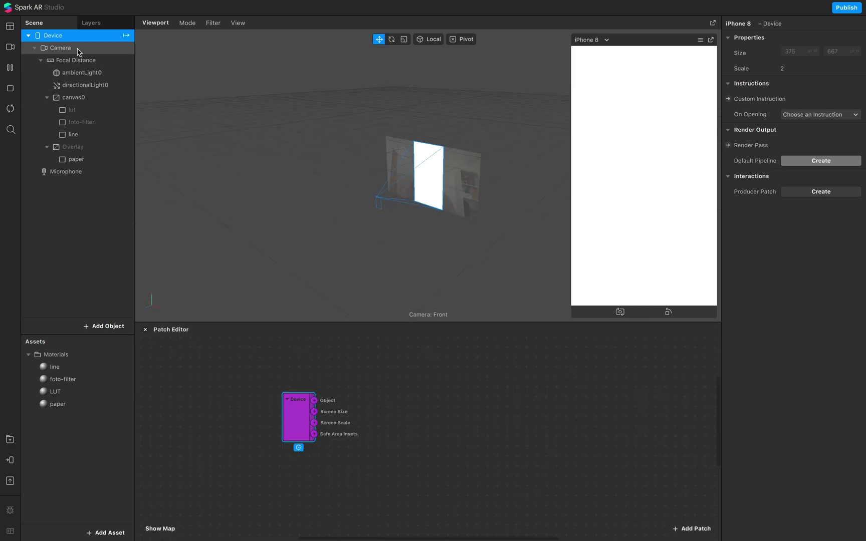
- Extract the camera's texture and place cameraTexture0 as a patch above the Device patch
click(60, 48)
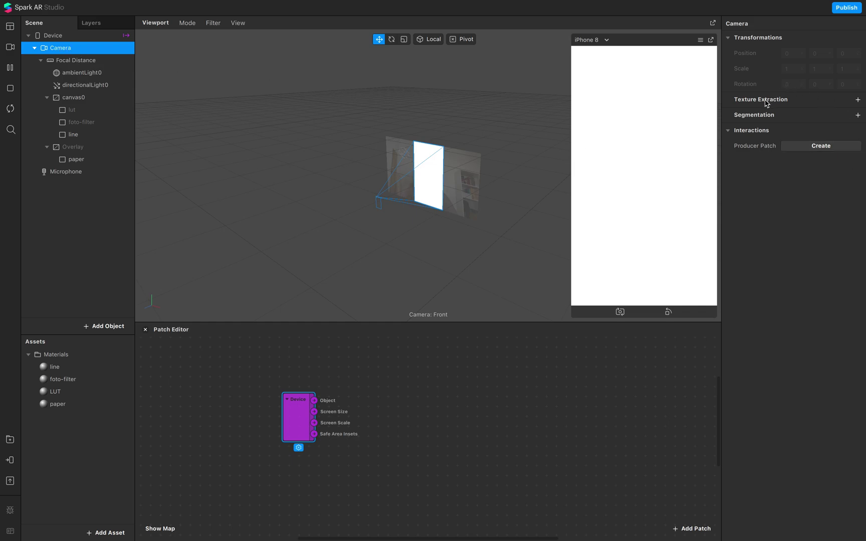
click(857, 100)
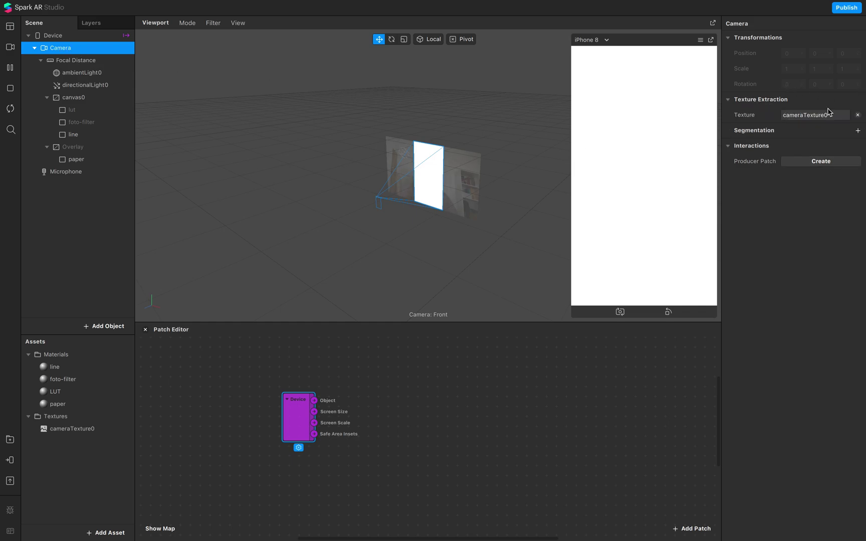
drag(72, 428, 310, 369)
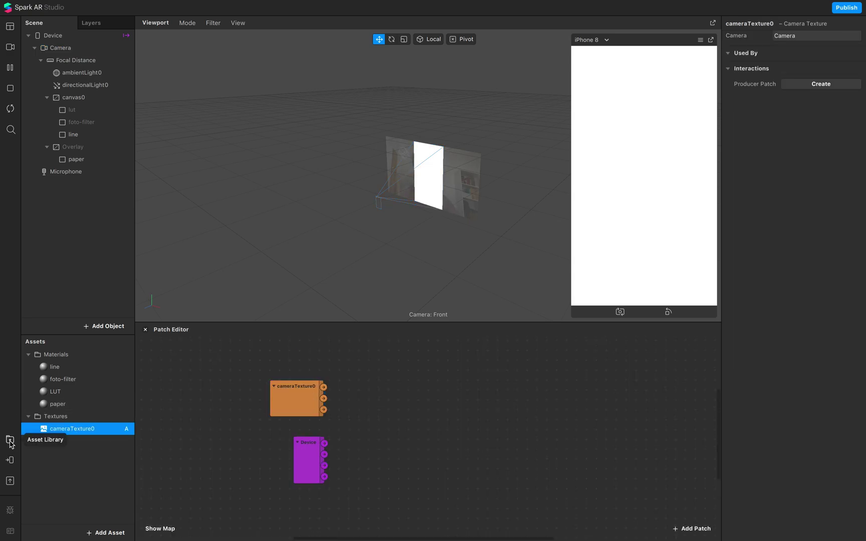
- Search the AR Library for "sobel", then clear the search
click(10, 441)
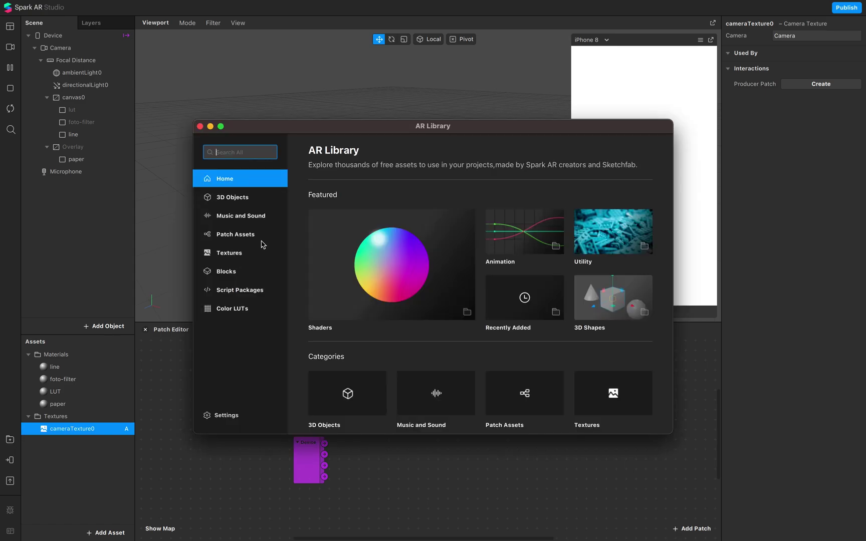
text(sobel)
key(Return)
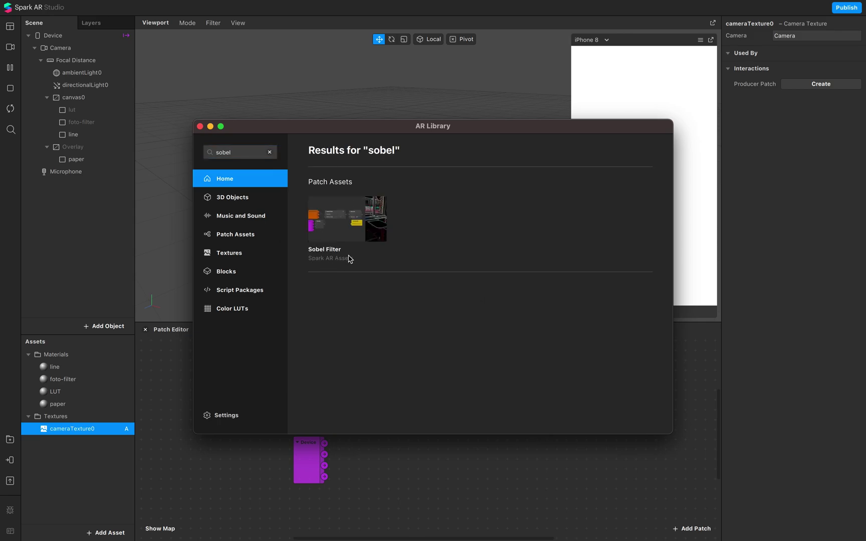
click(269, 152)
- Import the Sobel Filter from the Shaders collection of Patch Assets into the Untitled project and close the AR Library
click(242, 236)
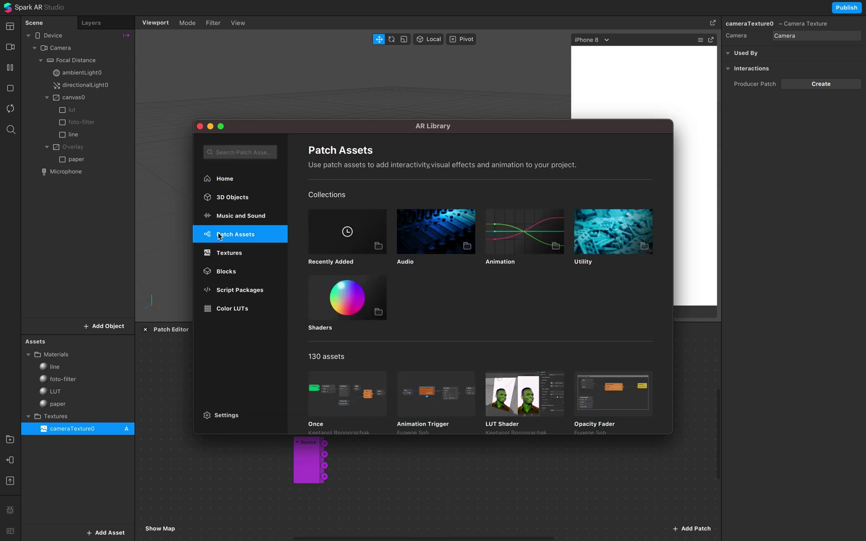
click(346, 301)
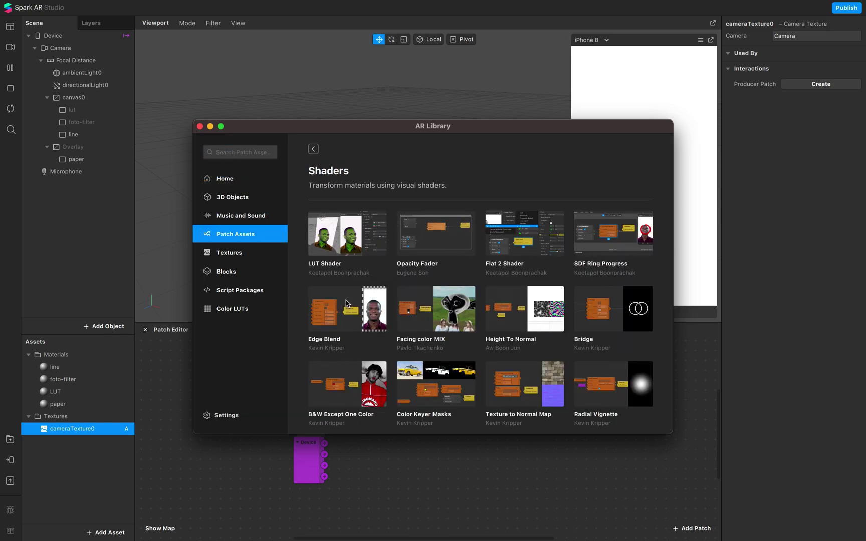
scroll(501, 357, down, 3)
scroll(502, 357, down, 15)
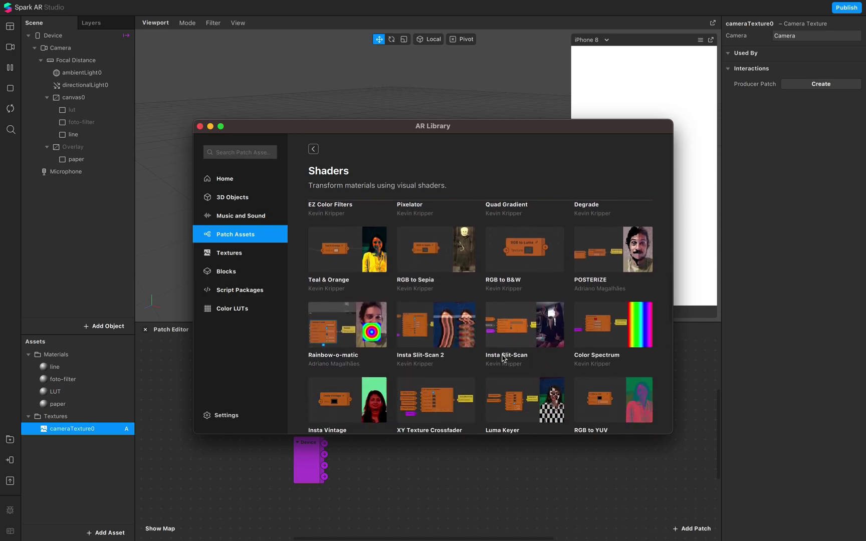
scroll(502, 358, down, 15)
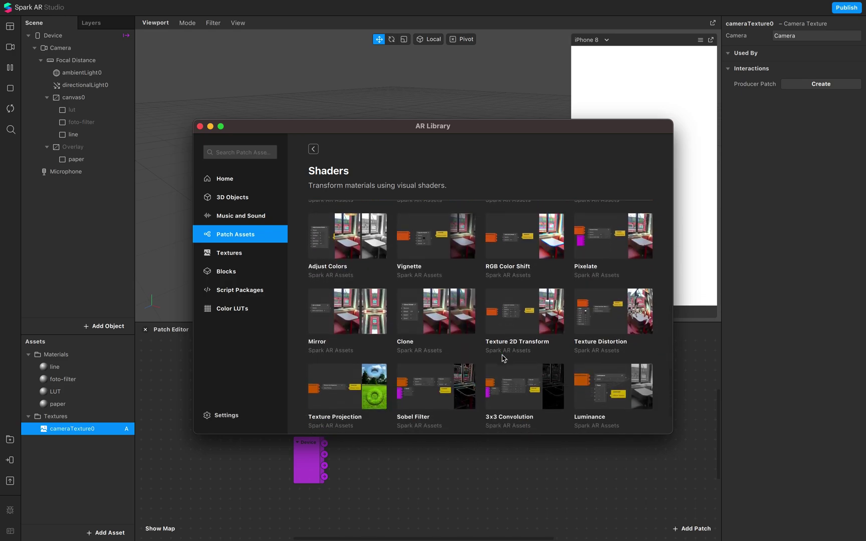
scroll(503, 358, down, 1)
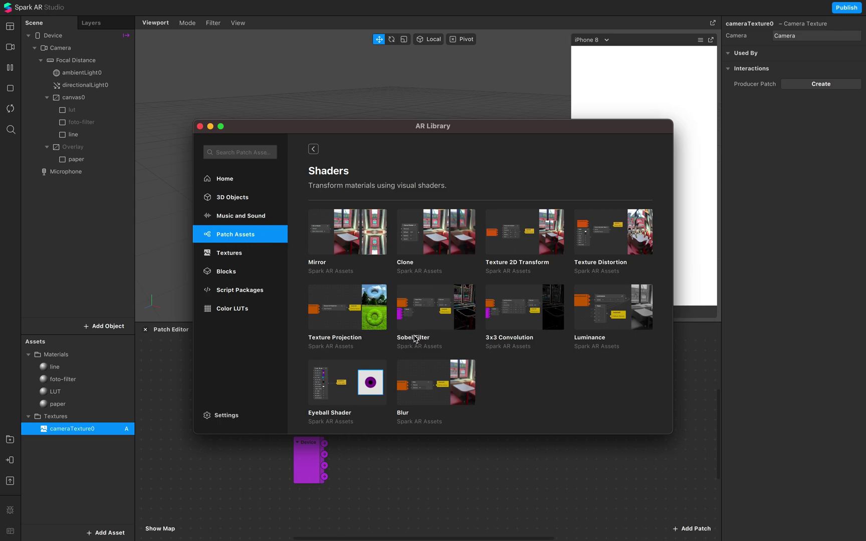
click(430, 320)
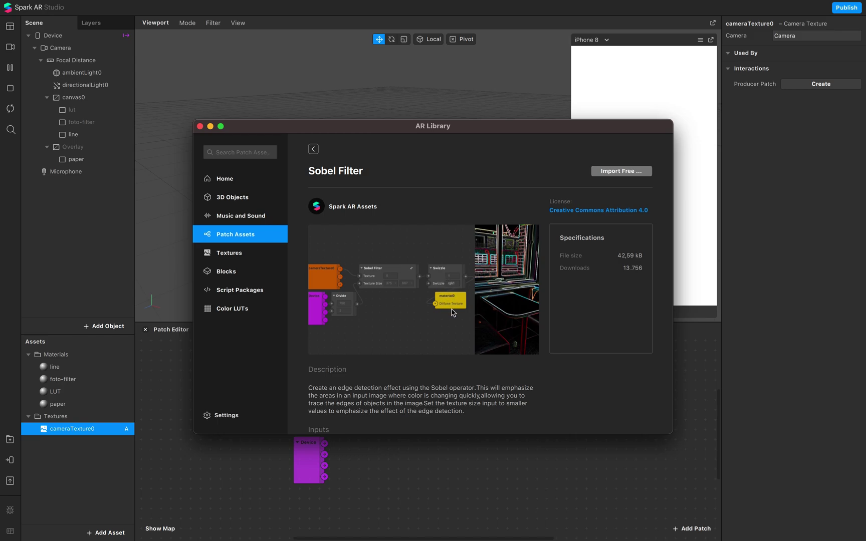
click(624, 174)
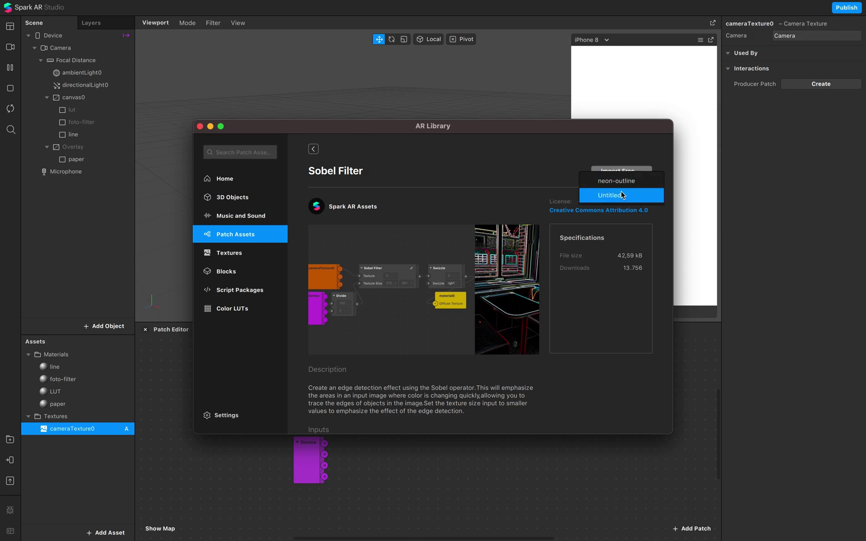
click(621, 196)
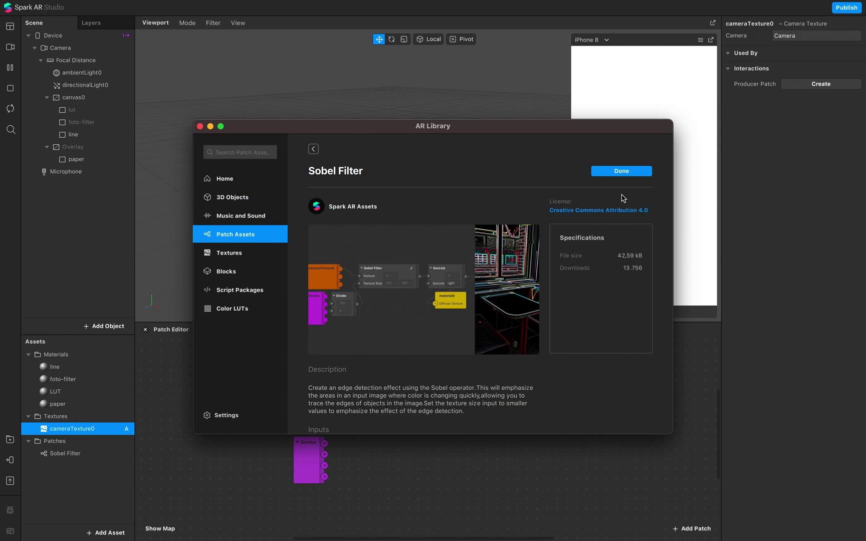
click(200, 126)
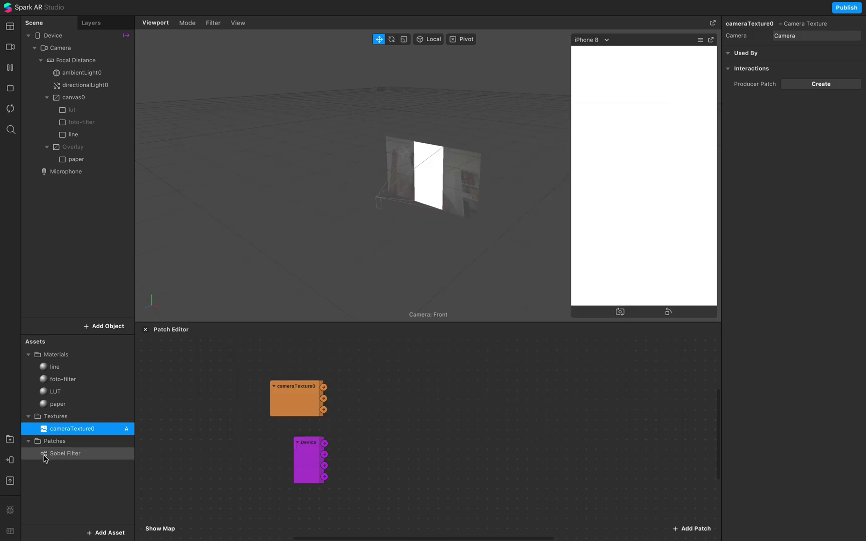
- Add the Sobel Filter patch to the graph and connect cameraTexture0's first output to its Texture input
click(64, 456)
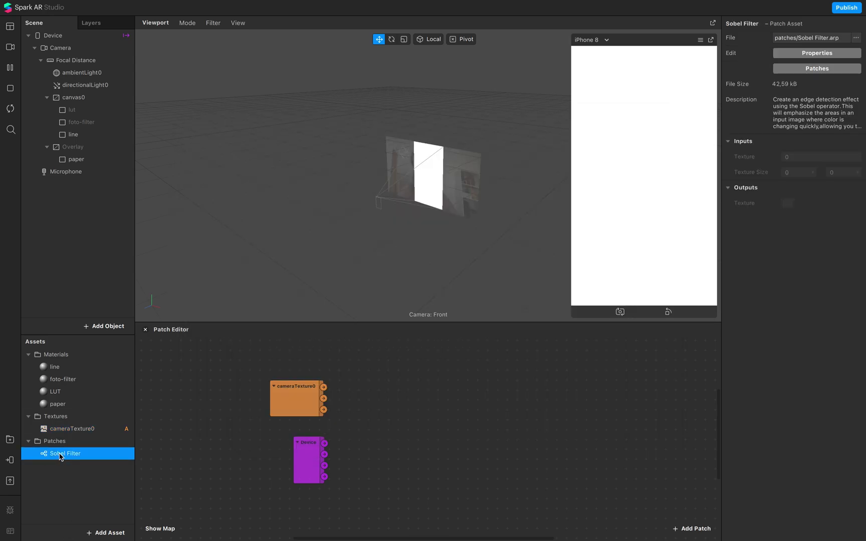
drag(59, 456, 524, 421)
drag(323, 387, 488, 426)
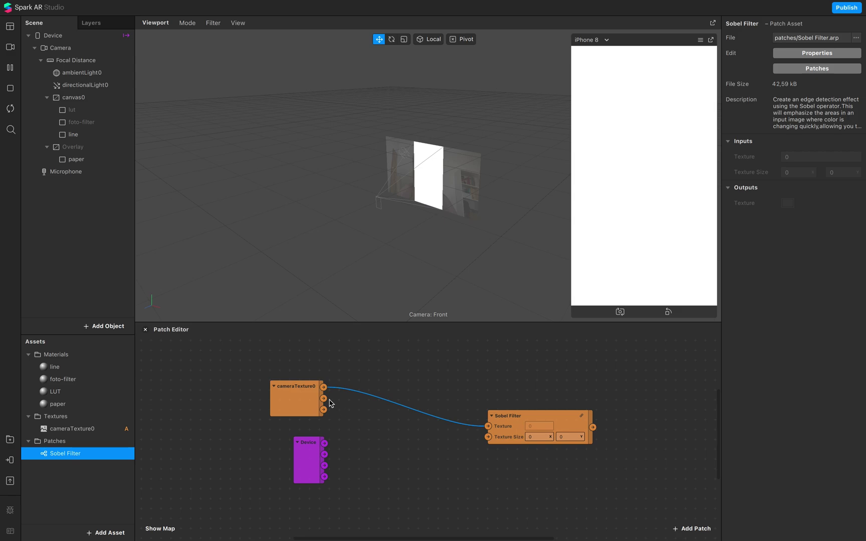
- Divide the Device patch's Screen Size by its Screen Scale with a Divide patch and feed the output into the Sobel Filter's Texture Size
double_click(322, 431)
text(divi)
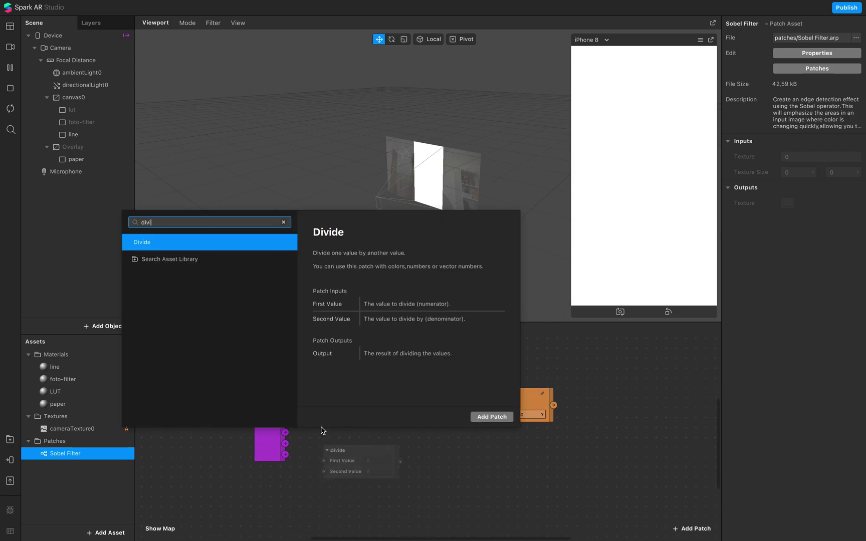
key(Return)
drag(345, 454, 345, 417)
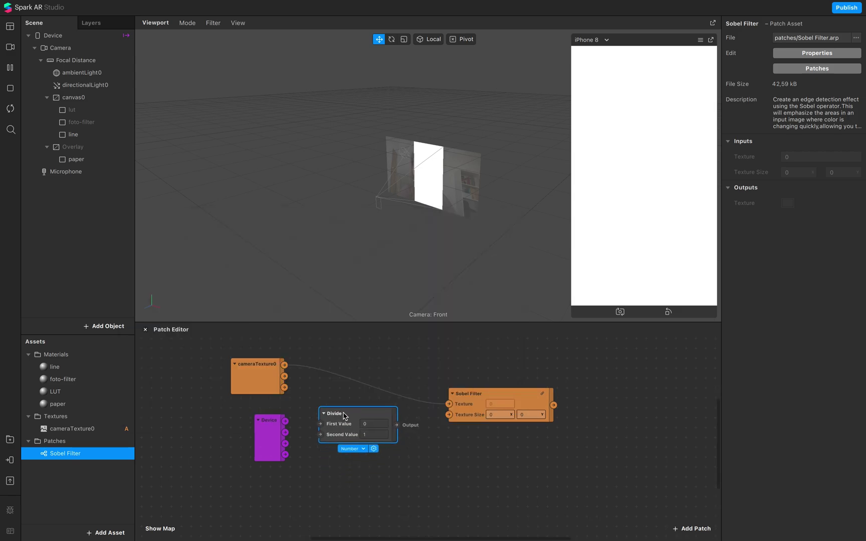
drag(285, 432, 321, 434)
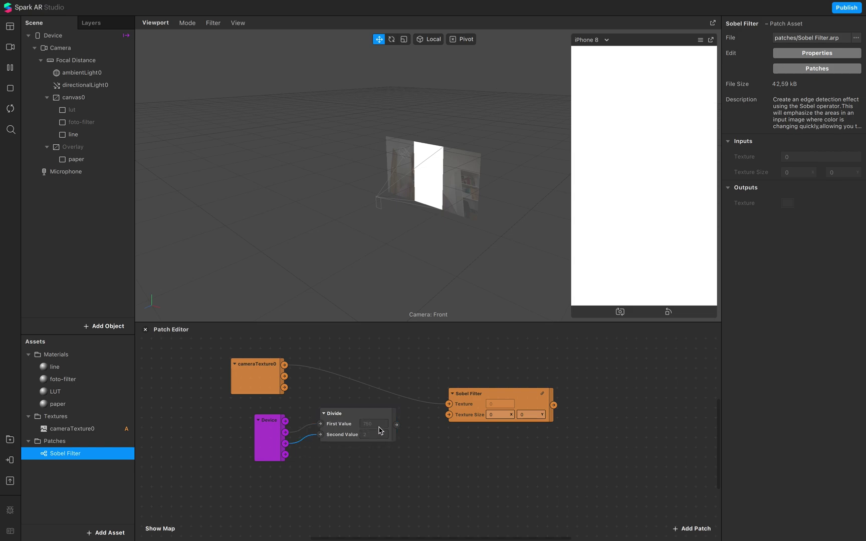
drag(396, 424, 449, 414)
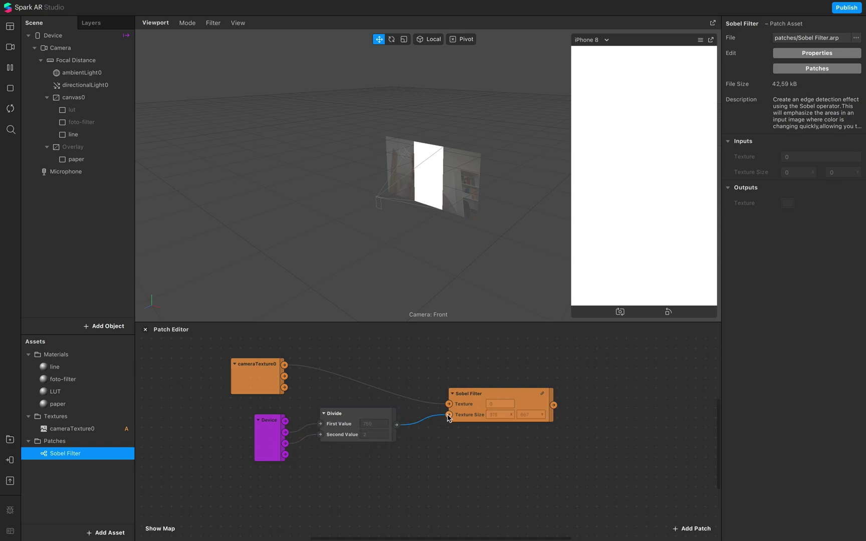
- Add a Swizzle patch beside the Sobel Filter with its Swizzle value set to x, and connect the Sobel Filter's output to its Value
scroll(474, 442, right, 10)
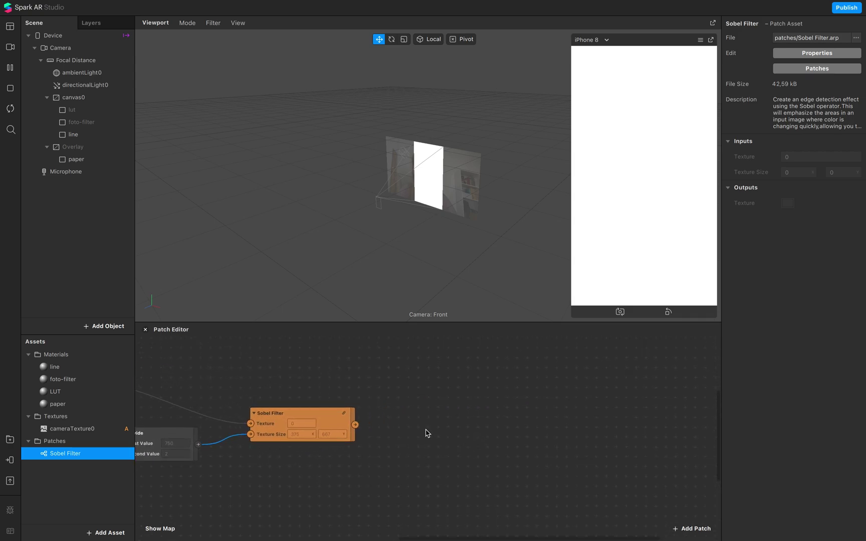
double_click(409, 425)
text(sw)
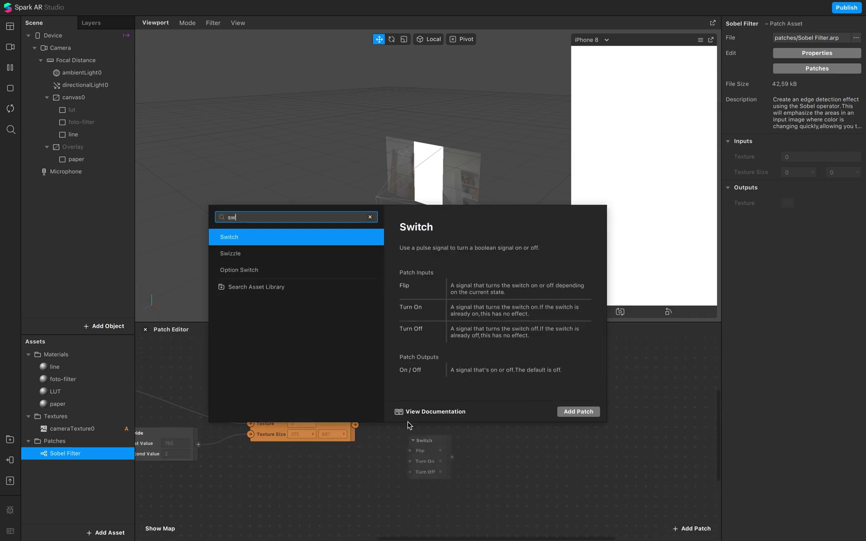
key(Down)
key(Return)
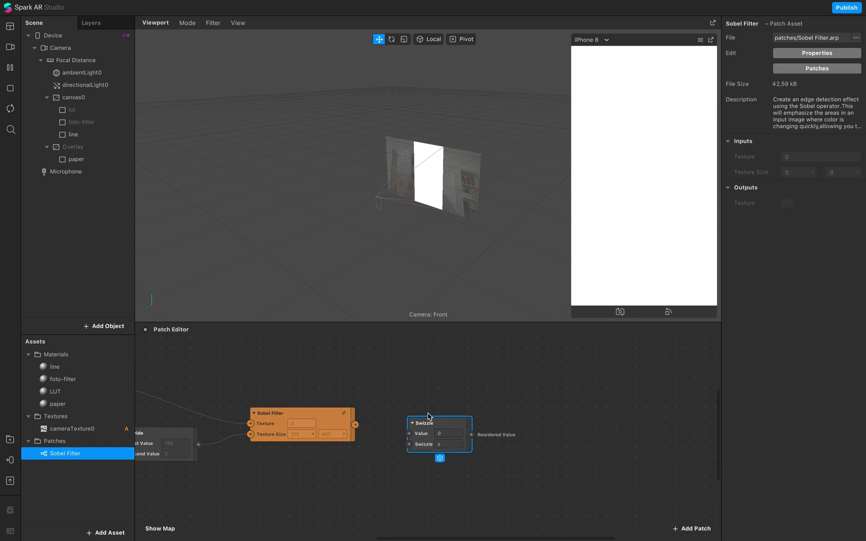
click(439, 444)
text(x)
click(444, 444)
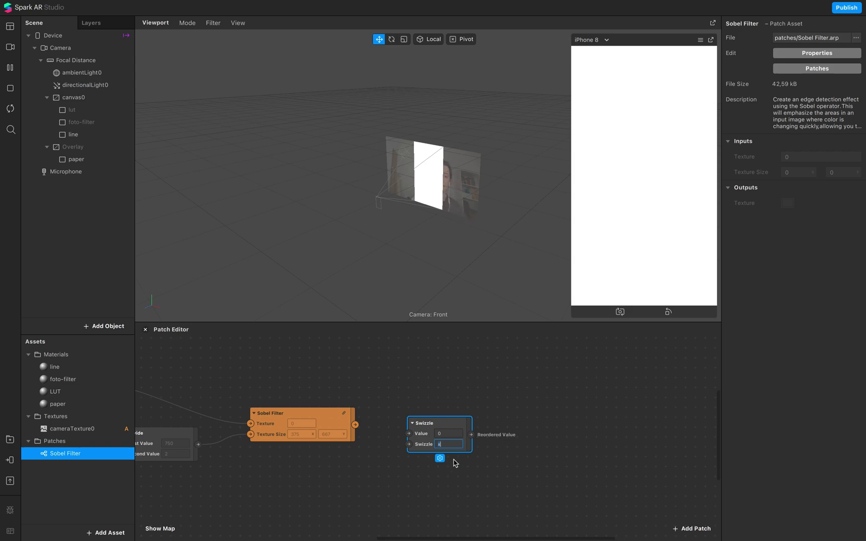
drag(355, 425, 436, 417)
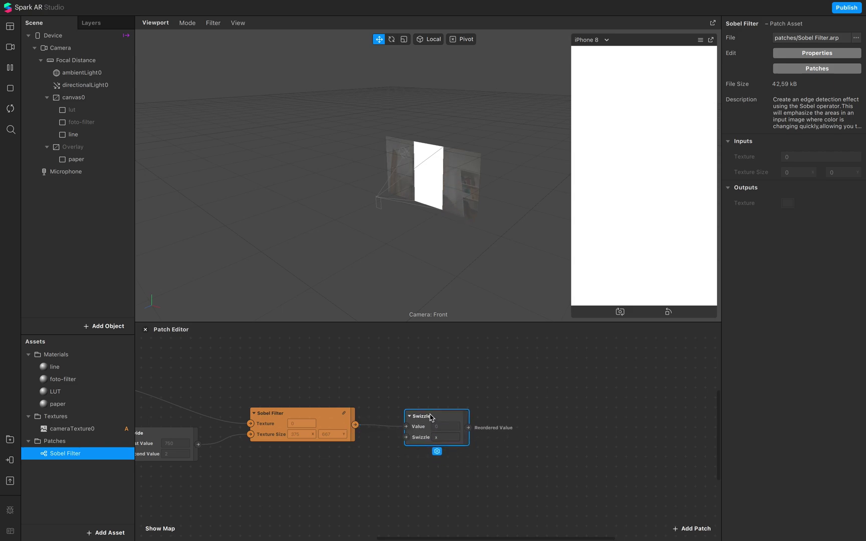
- Create a Diffuse Texture patch for the line material used by the line rectangle and connect the Swizzle output to it
click(73, 134)
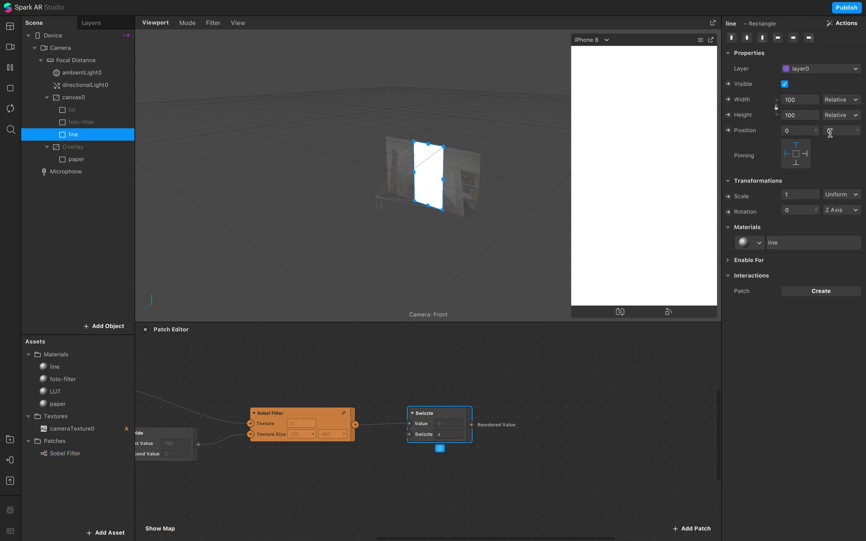
click(786, 242)
click(736, 101)
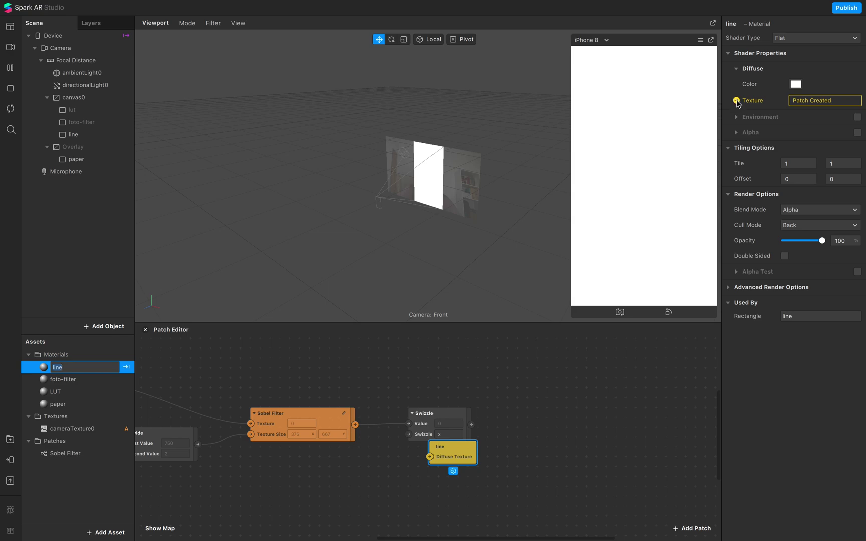
drag(449, 453, 499, 425)
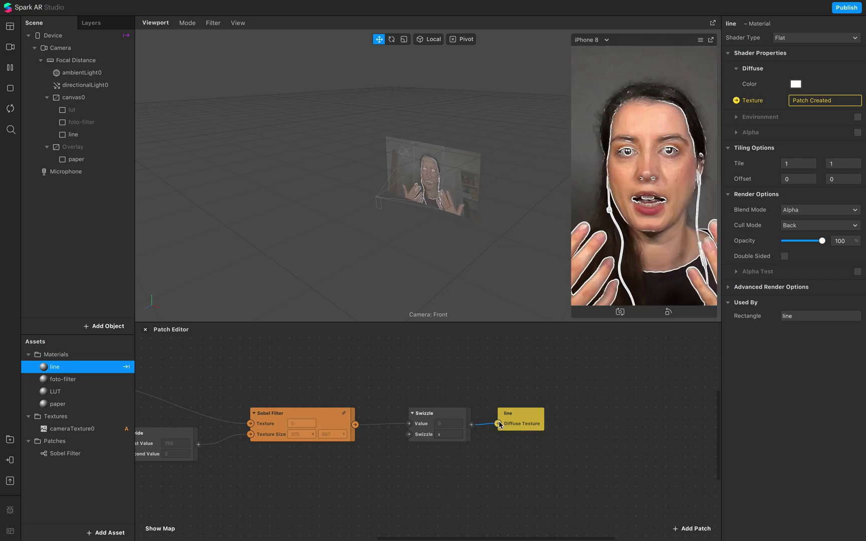
- Try rgb1 as the Swizzle value of the patch feeding the line material
click(448, 434)
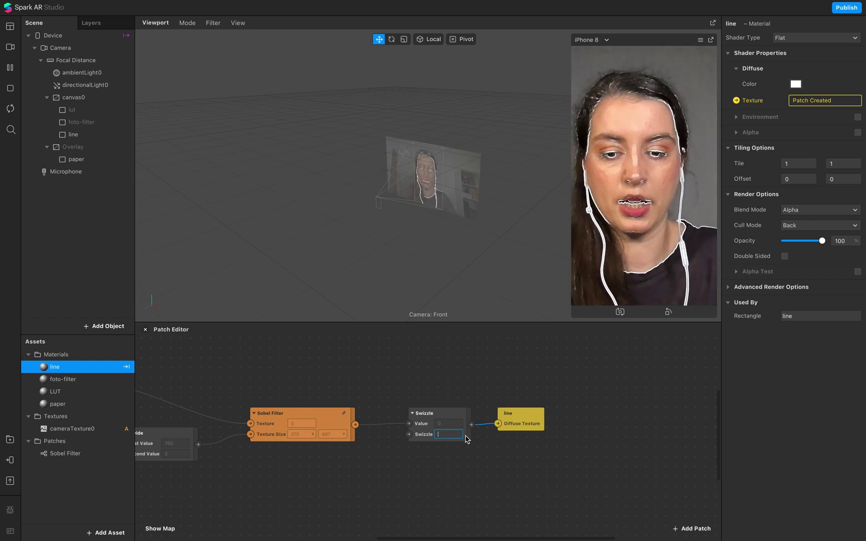
text(rgb1)
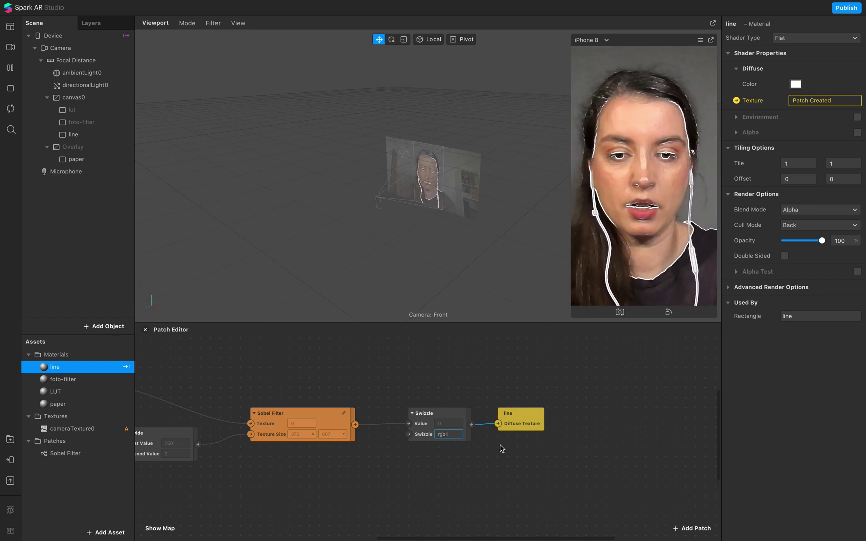
click(512, 458)
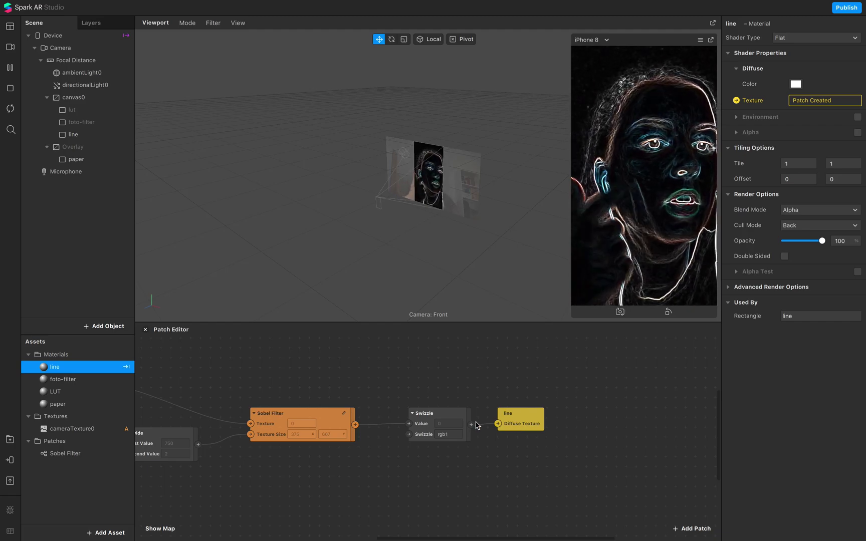
- Set the line material's blend mode to Screen and return the patch's Swizzle value to x
click(812, 210)
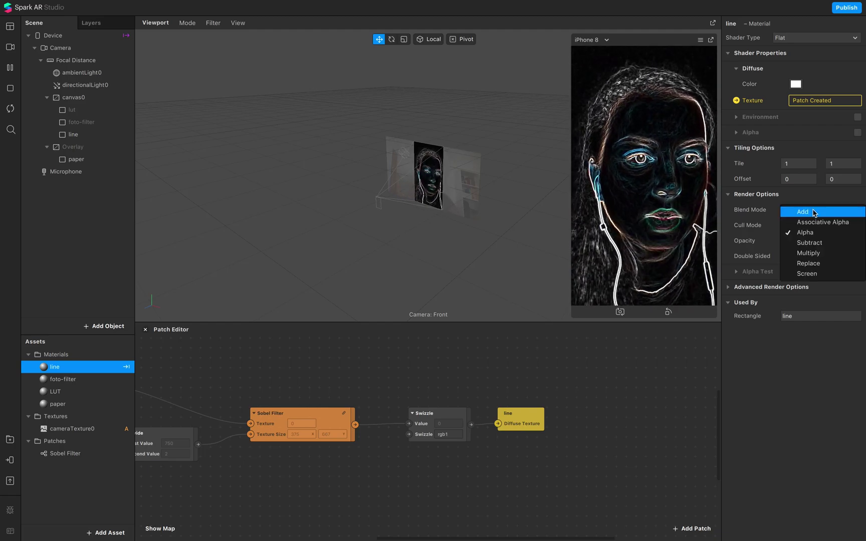
click(816, 274)
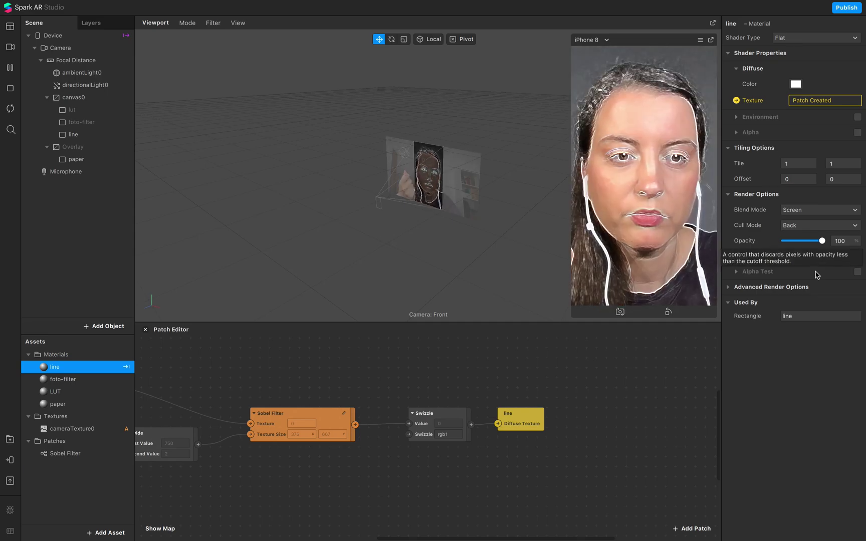
click(448, 434)
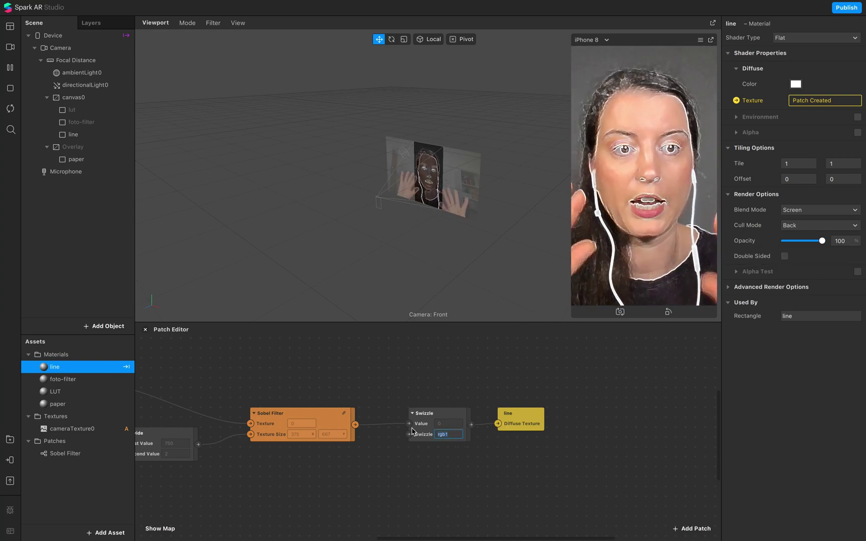
click(457, 479)
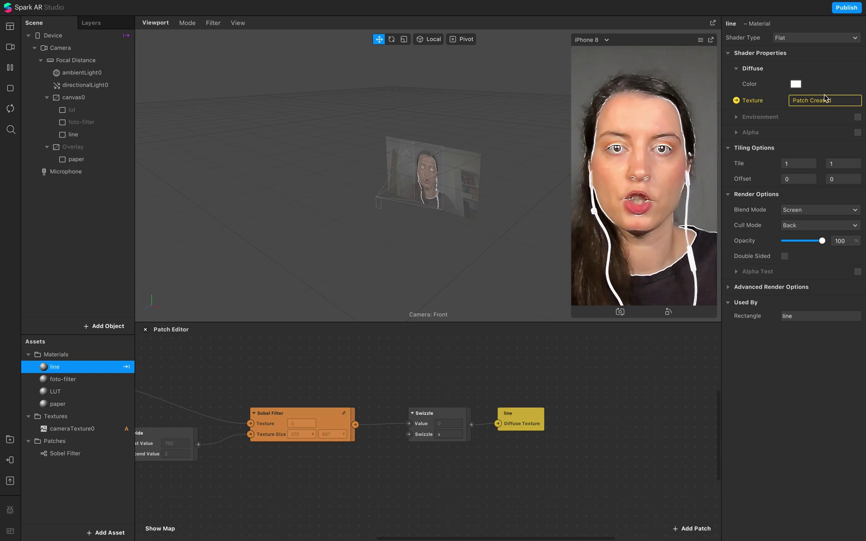
- Try purple and Strawberry pink as the line material's diffuse color, and restore it to white
click(795, 84)
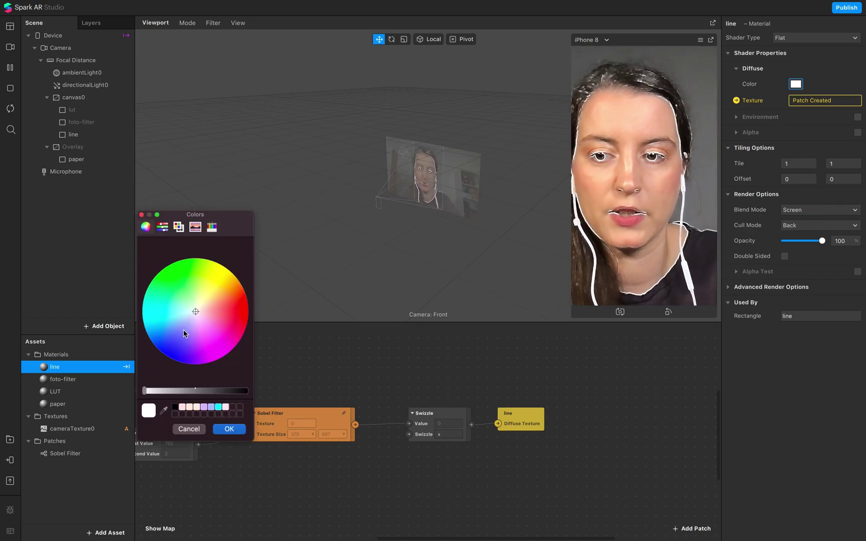
click(177, 362)
drag(177, 361, 201, 338)
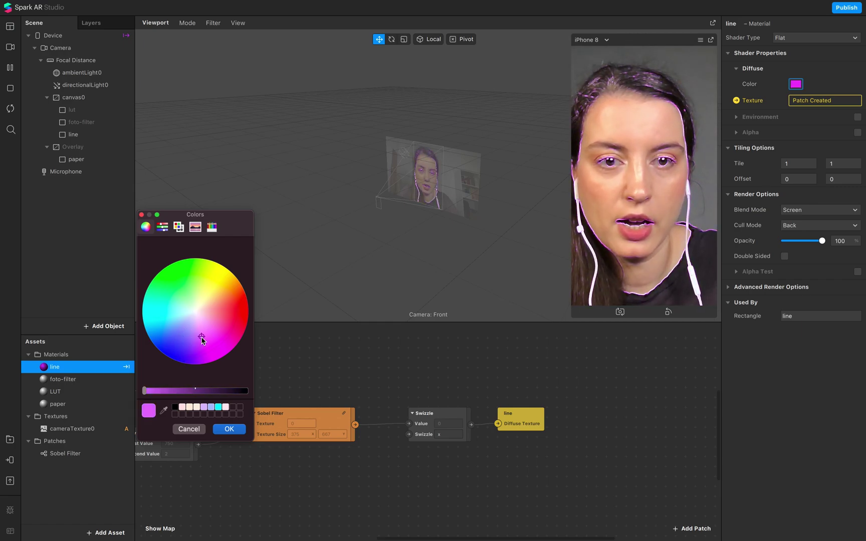
click(211, 226)
click(250, 341)
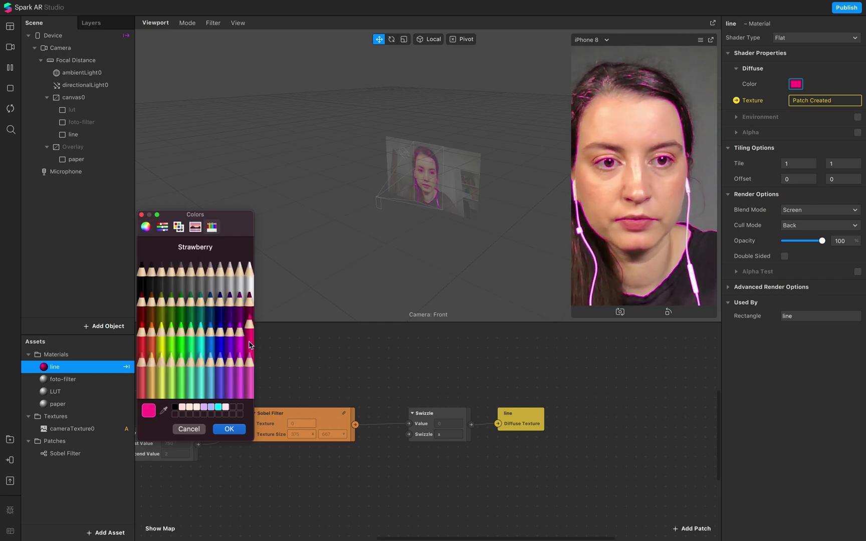
click(240, 341)
click(250, 341)
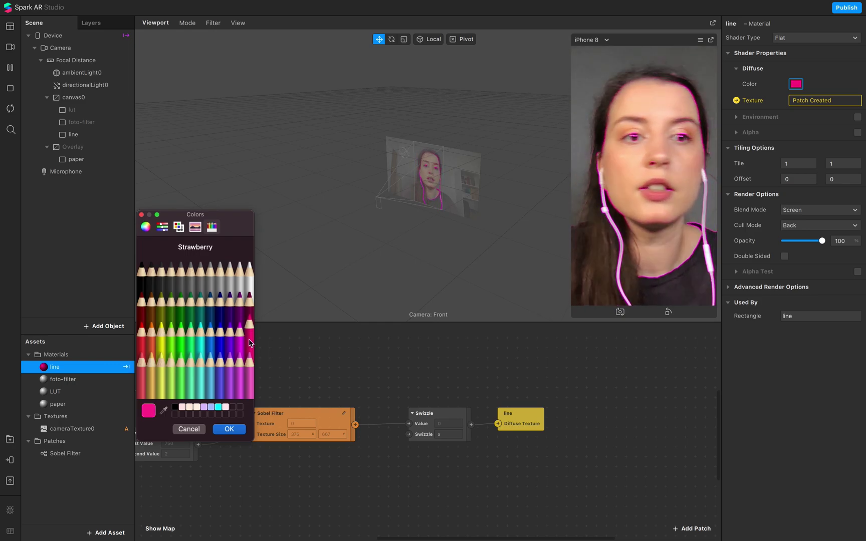
click(249, 281)
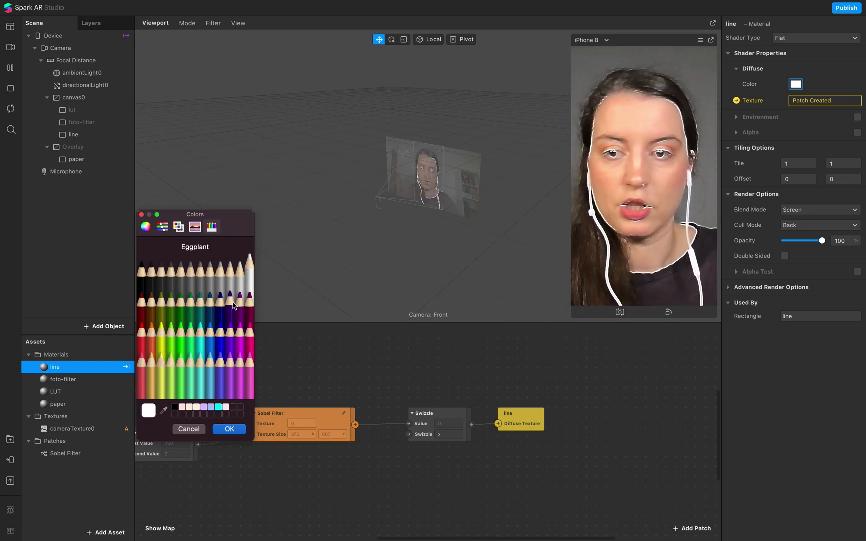
click(229, 428)
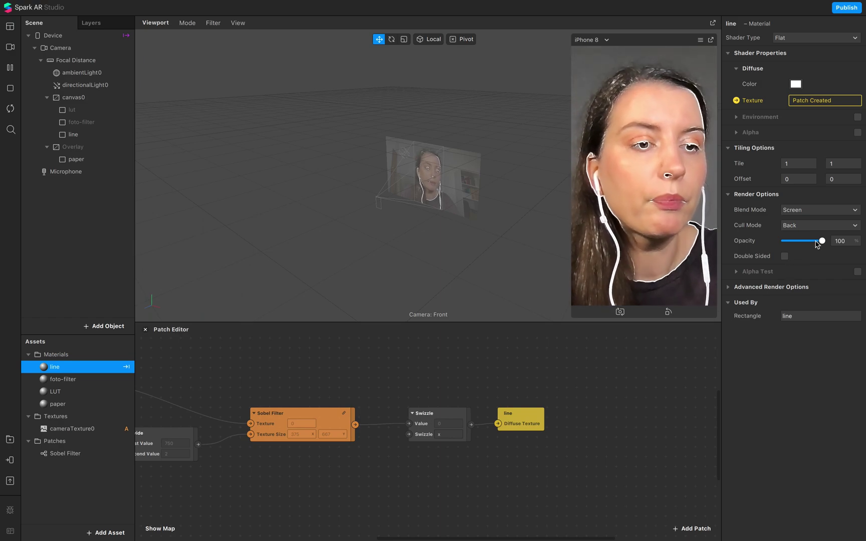
- Try the Add blend mode on the line material, return it to Screen, and leave Cull Mode at Back
click(791, 210)
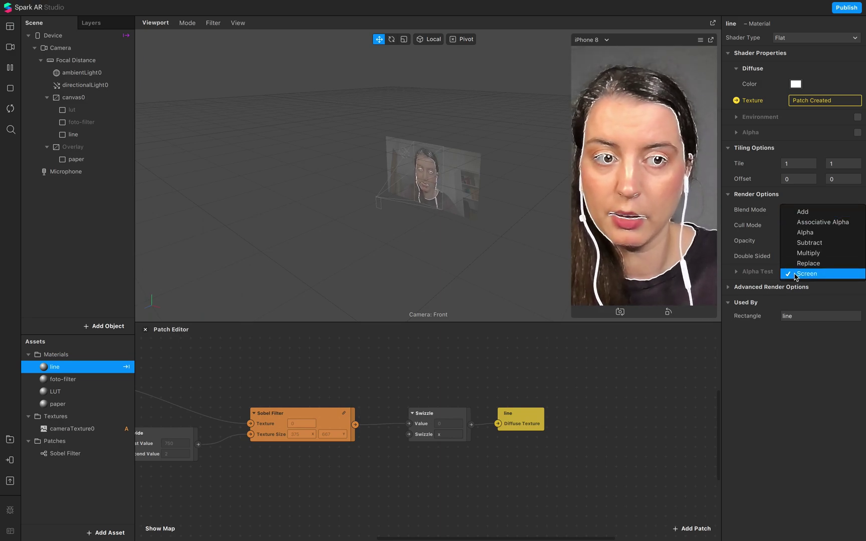
click(810, 213)
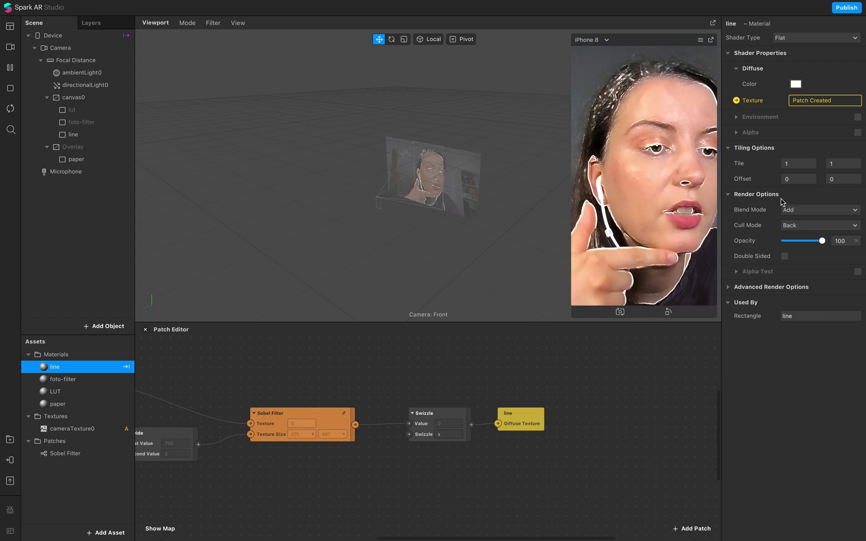
click(808, 212)
click(814, 272)
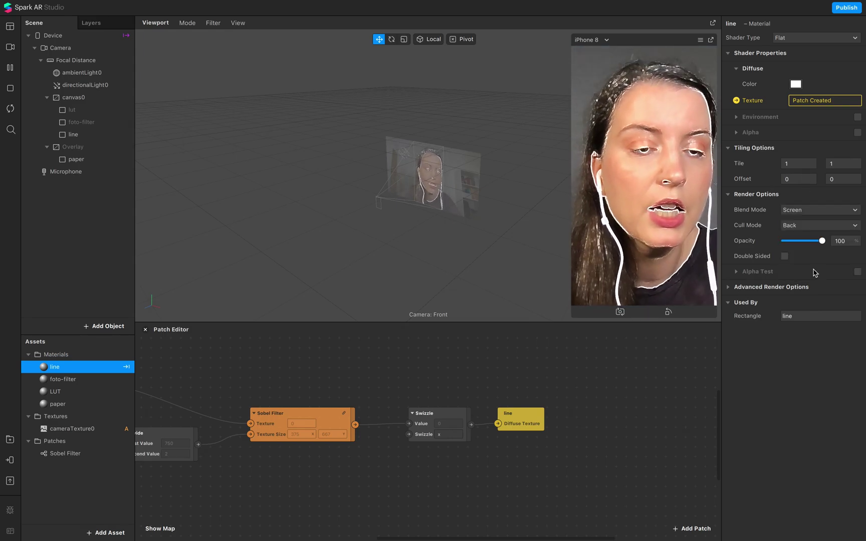
click(824, 228)
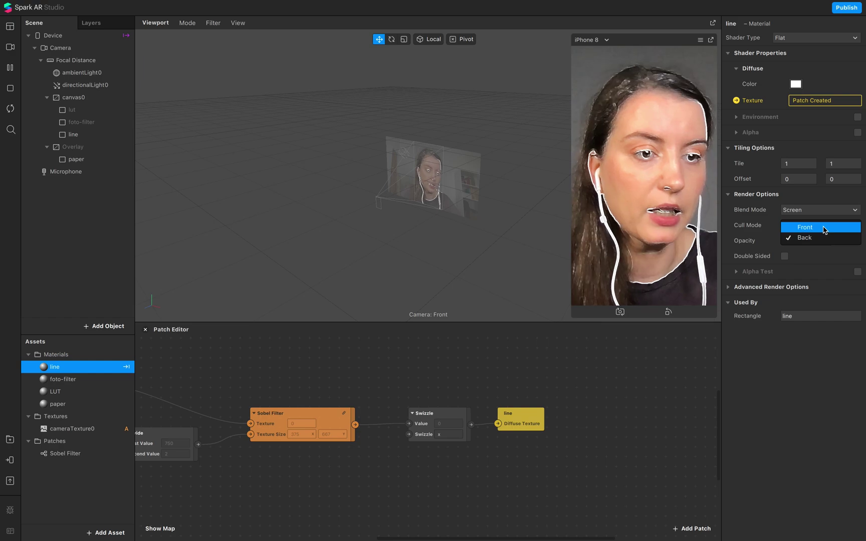
click(814, 273)
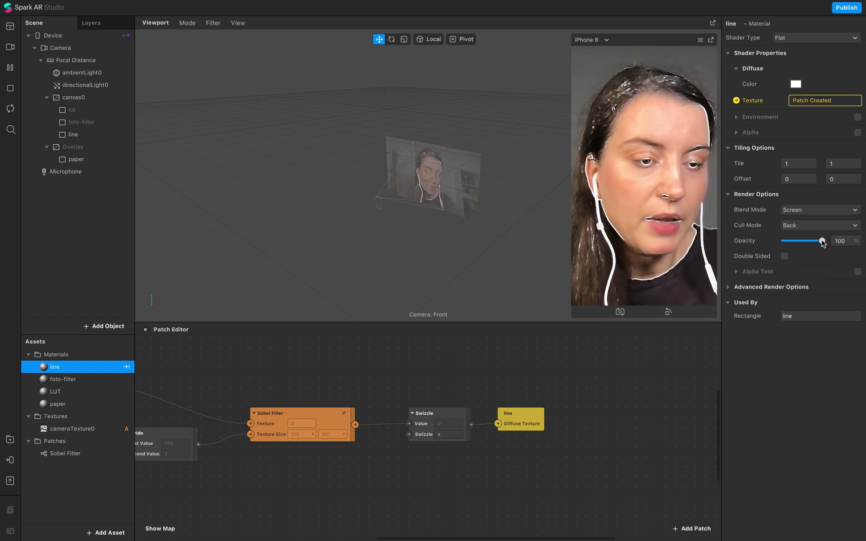
- Reduce the line material's opacity to 50%
mouse_move(822, 242)
mouse_down()
mouse_move(784, 242)
mouse_move(806, 241)
mouse_up()
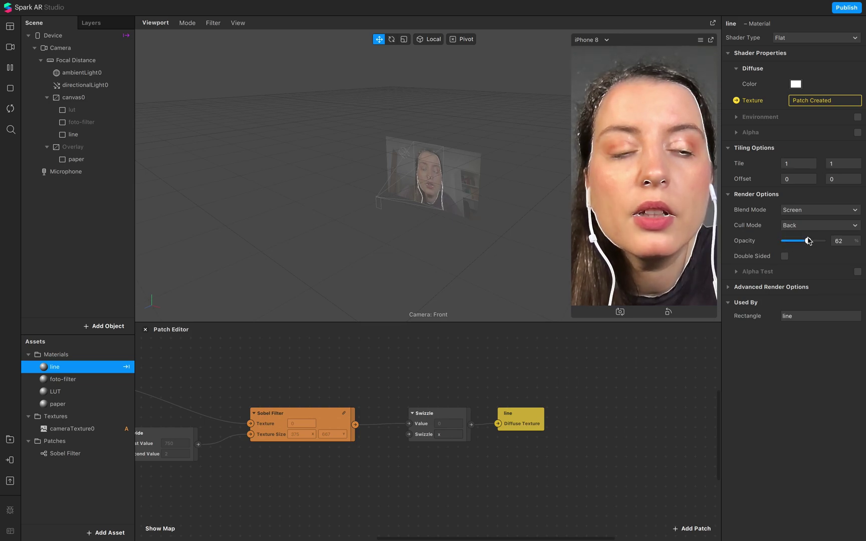
click(839, 241)
text(5)
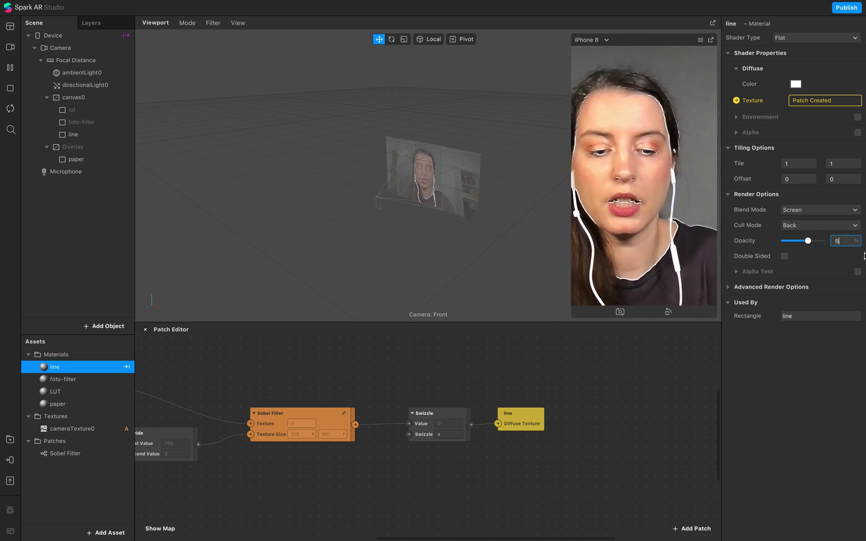
text(0)
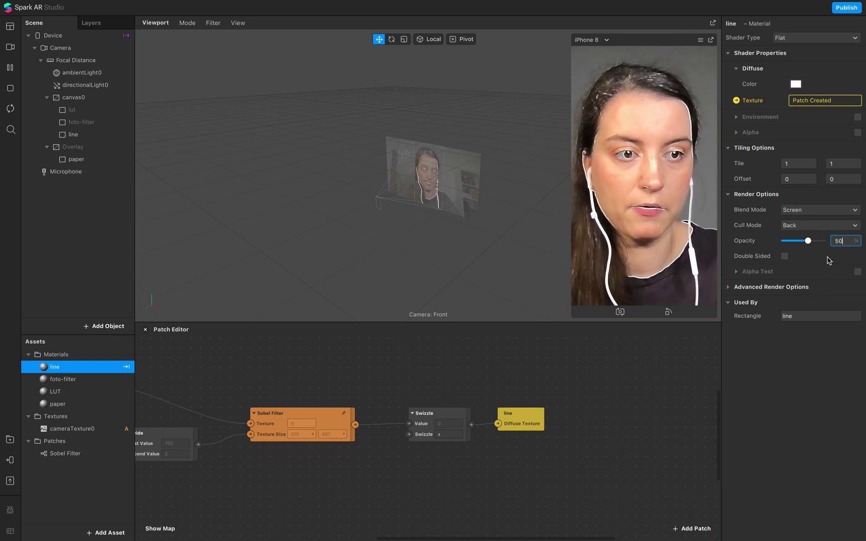
key(Return)
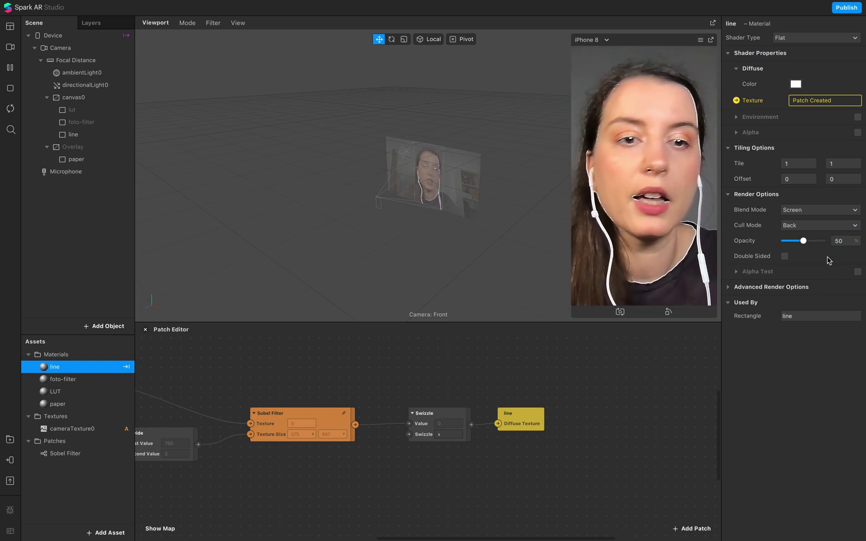
- Offset the line rectangle by setting its X and Y position to -5 each
click(83, 136)
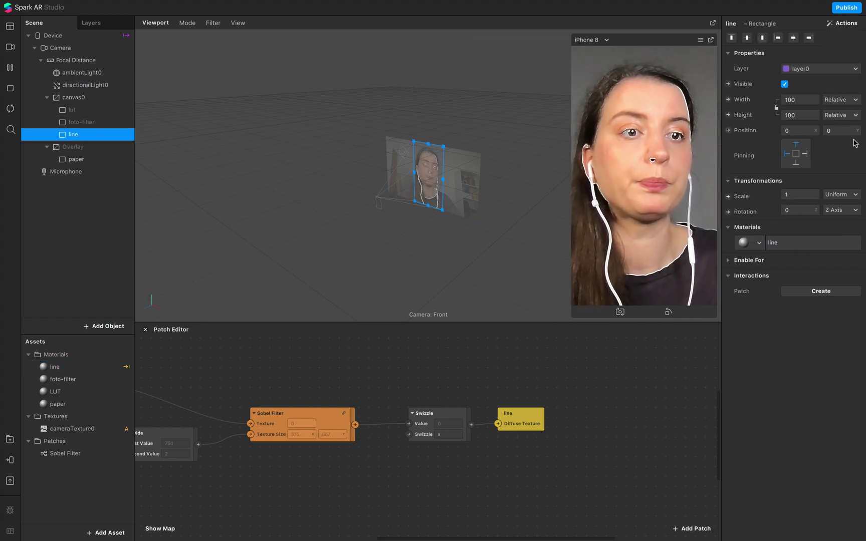
click(797, 131)
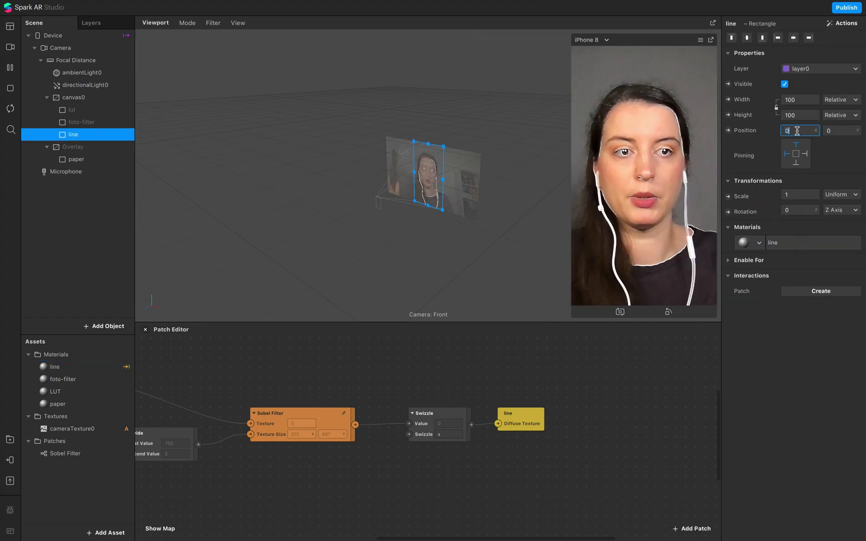
text(-)
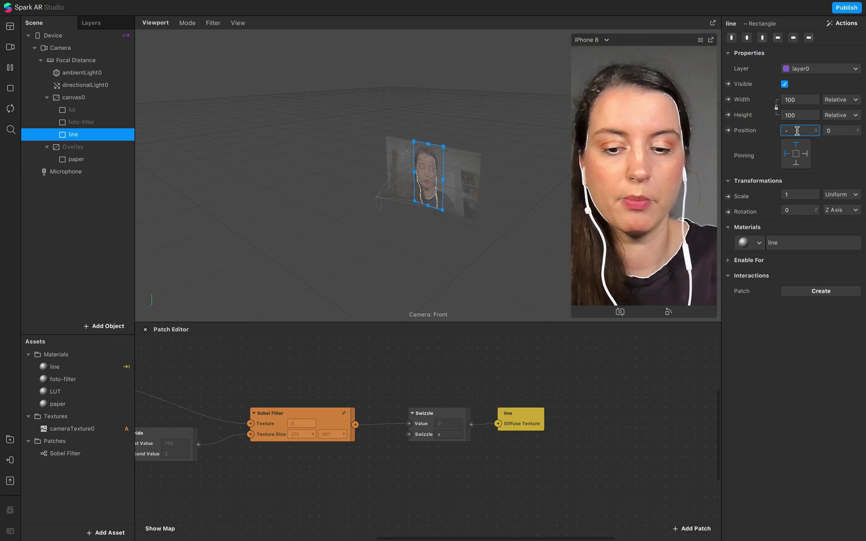
text(5)
click(839, 131)
text(-)
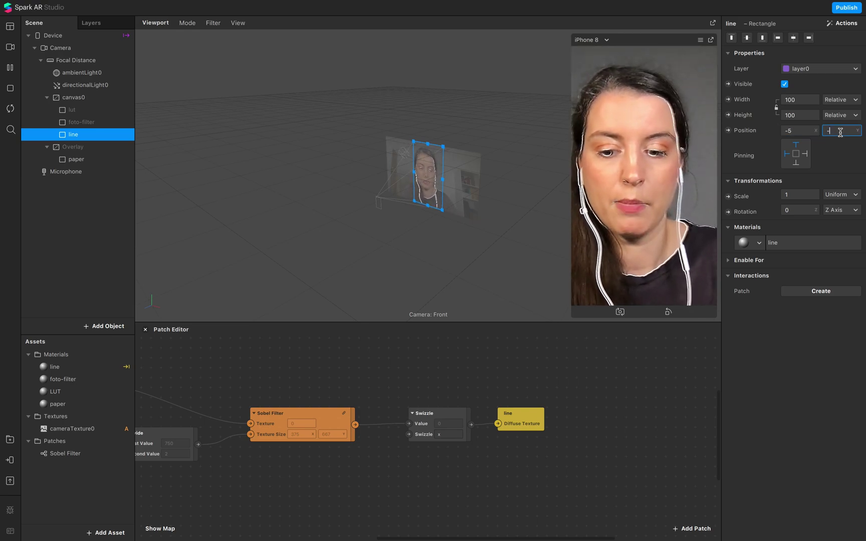
text(5)
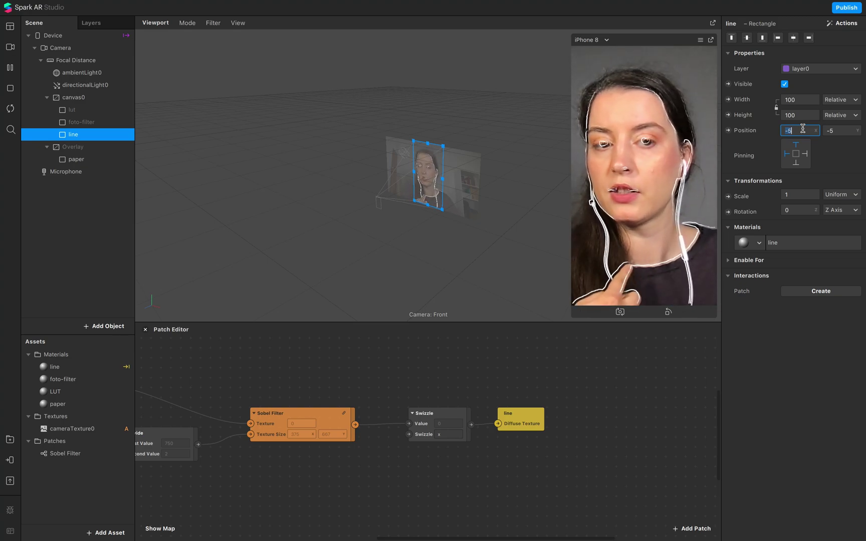
- Try 102 for the line rectangle's relative width and height, and settle on 103 for both
click(807, 114)
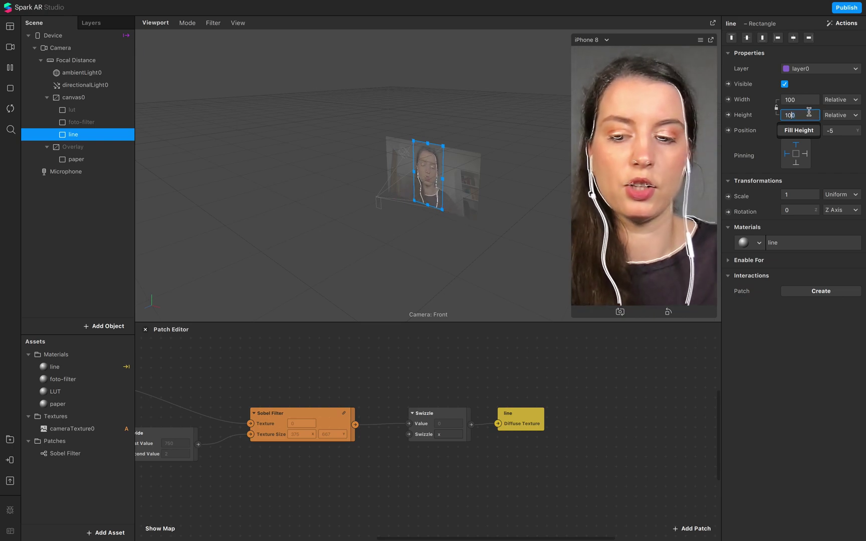
click(804, 100)
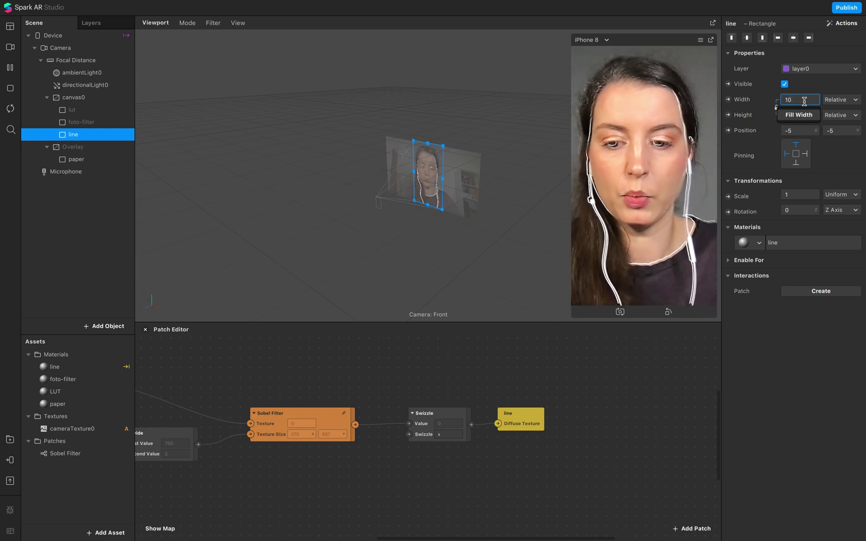
text(2)
click(812, 131)
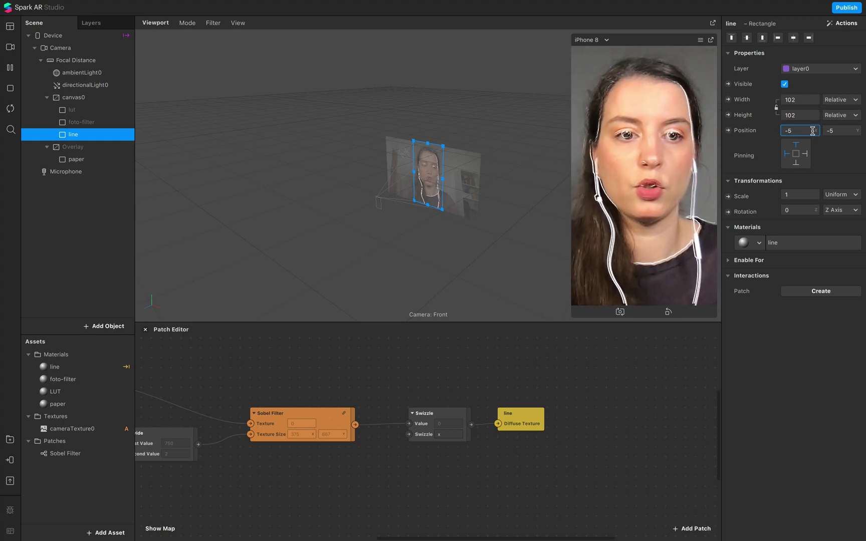
click(801, 115)
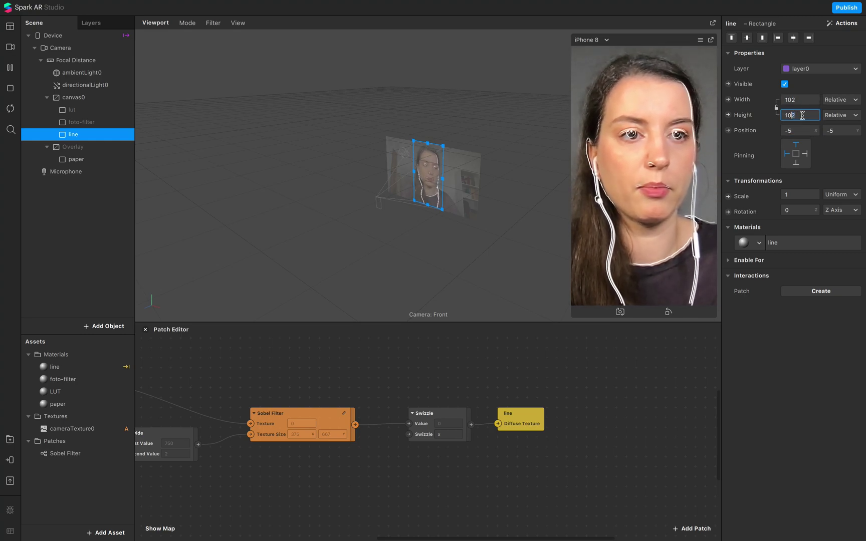
key(BackSpace)
text(3)
key(Return)
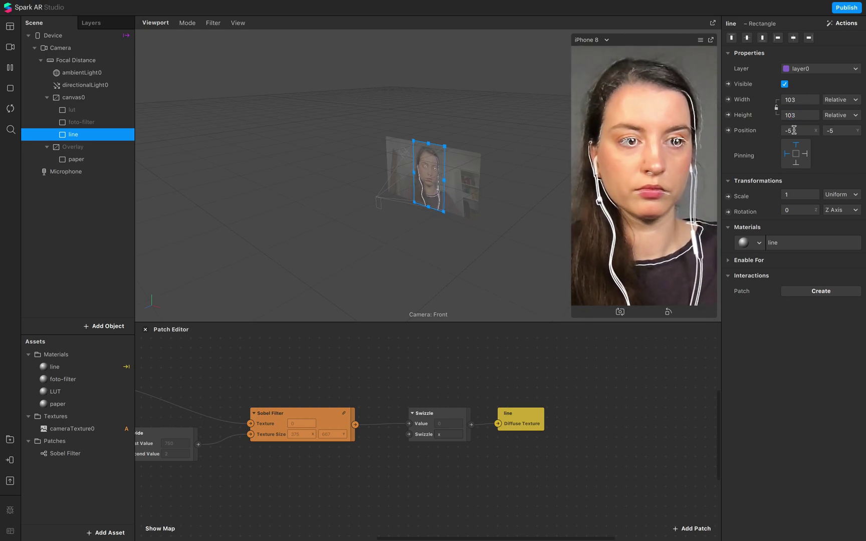
- Set the line rectangle's X and Y position to -10 each
click(795, 131)
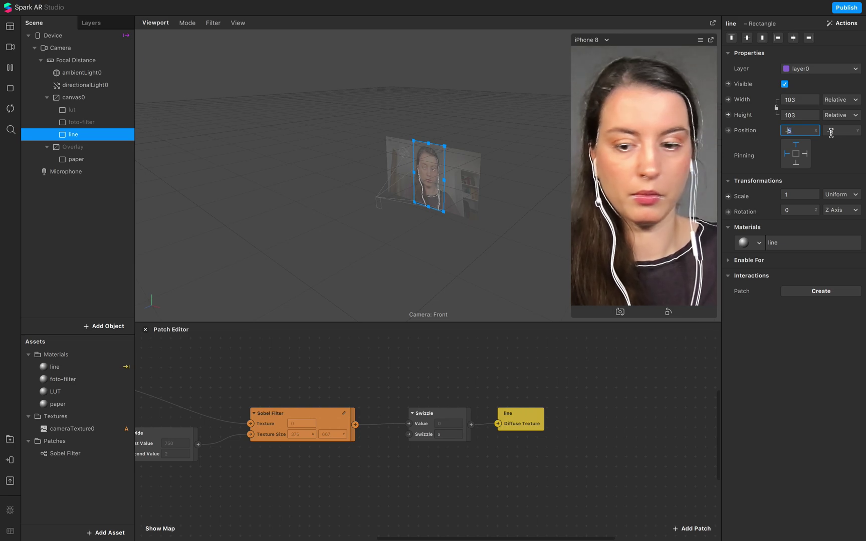
text(10)
click(841, 130)
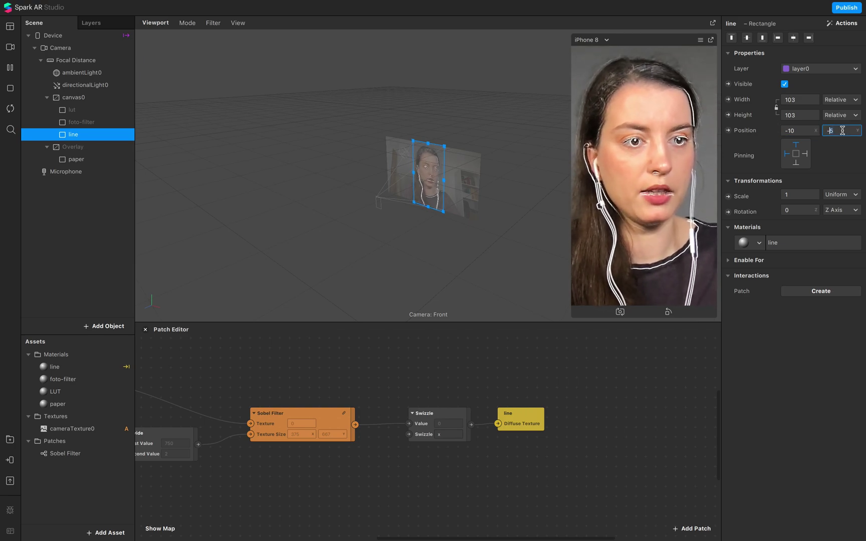
text(-1)
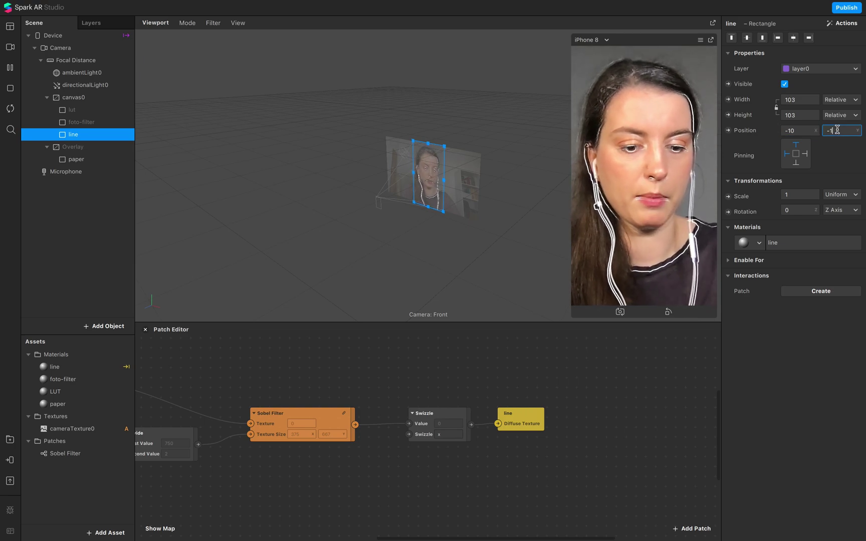
text(0)
key(Return)
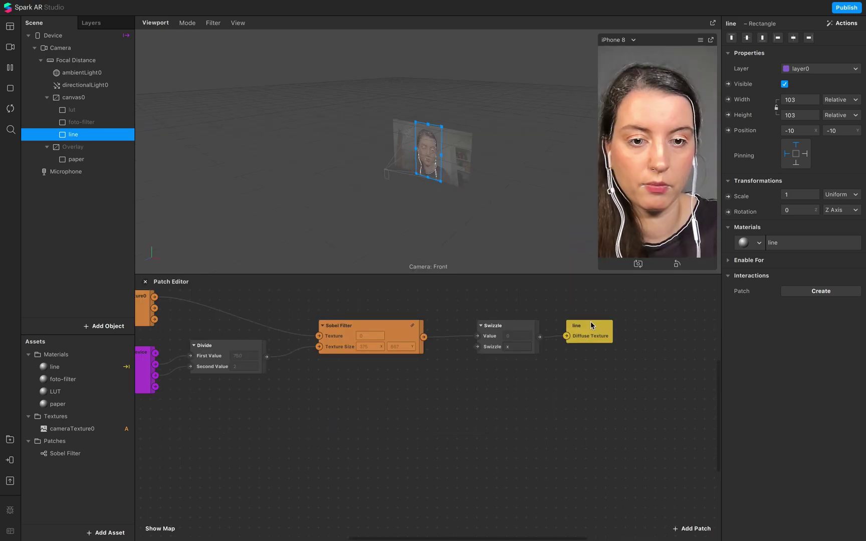
- Add a Loop Animation patch in the empty area below the Divide patch
right_click(244, 444)
text(loo)
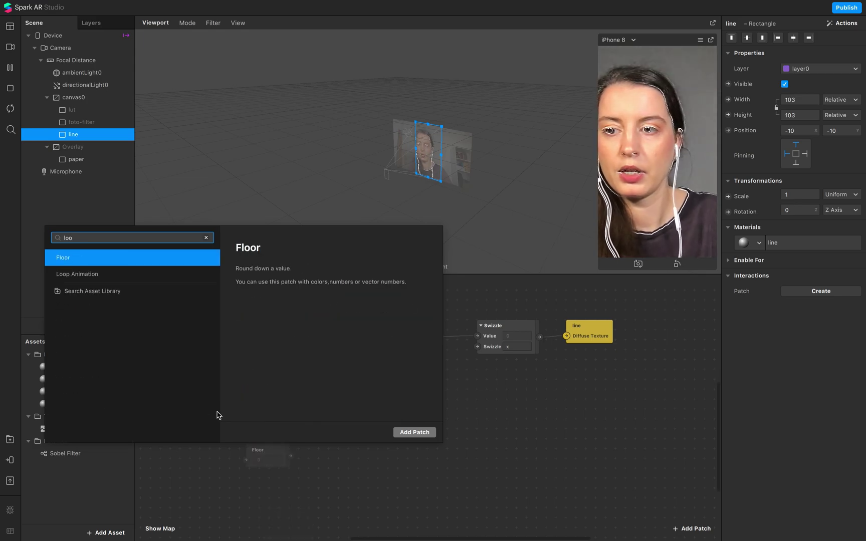
key(Down)
key(Return)
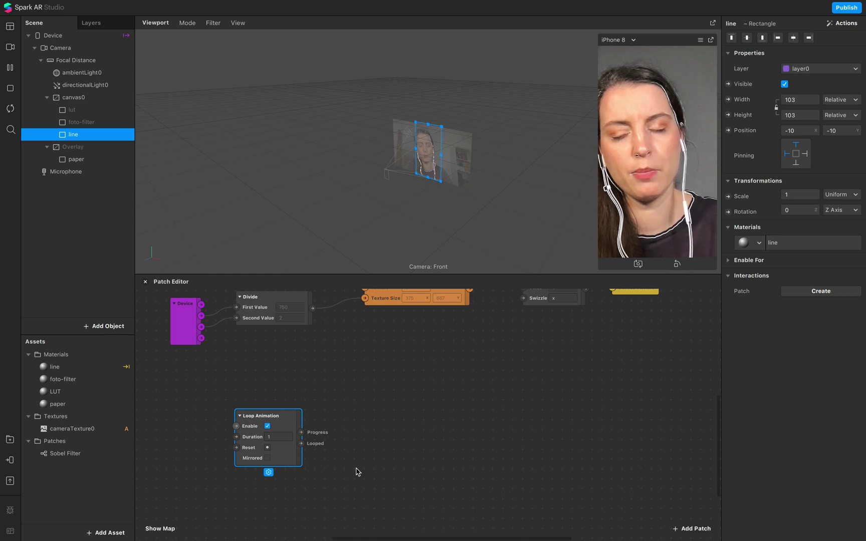
- Add a Transition patch and place it beside the Loop Animation patch
right_click(381, 424)
text(tra)
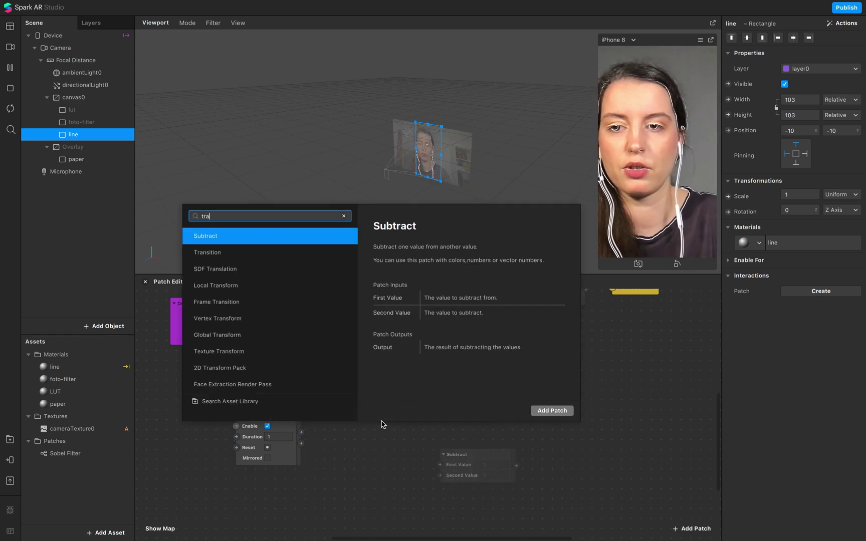
key(Down)
key(Return)
drag(512, 450, 446, 393)
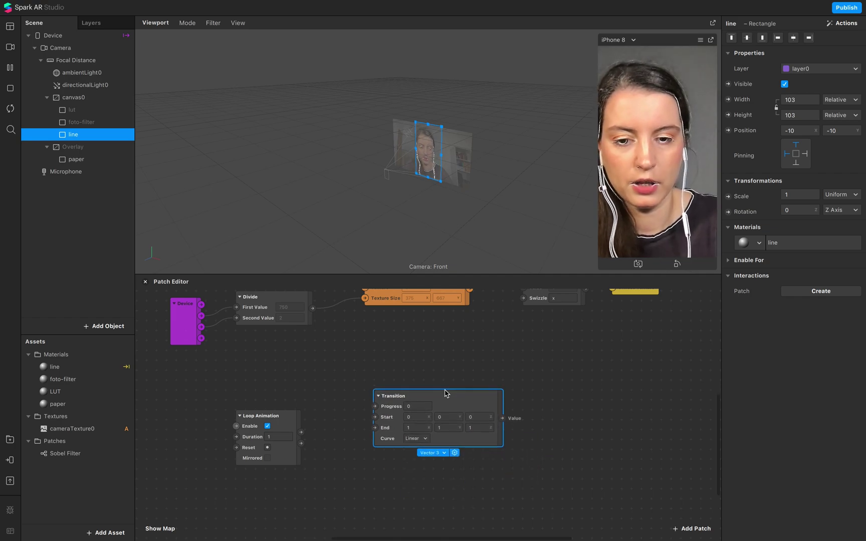
- Try the Number type on the Transition patch, settle on Color, and connect Loop Animation's Progress output to its Progress input
click(444, 453)
click(448, 480)
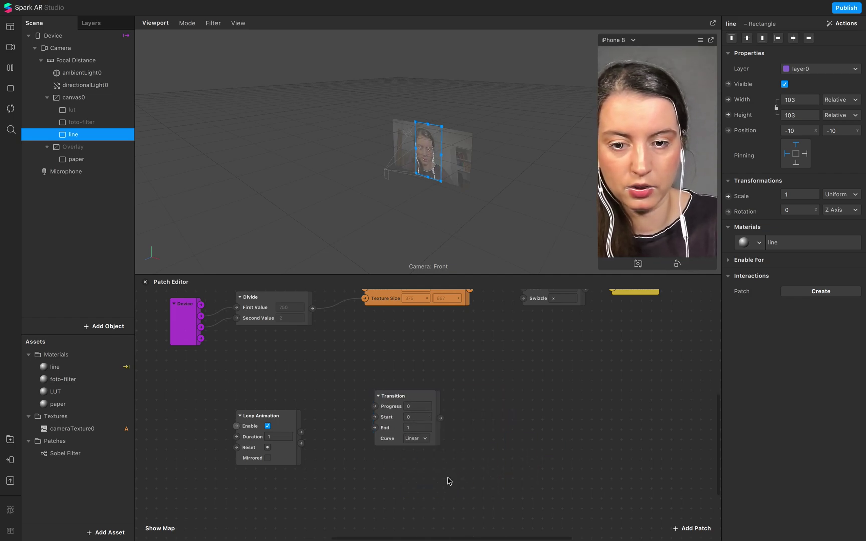
drag(430, 405, 430, 415)
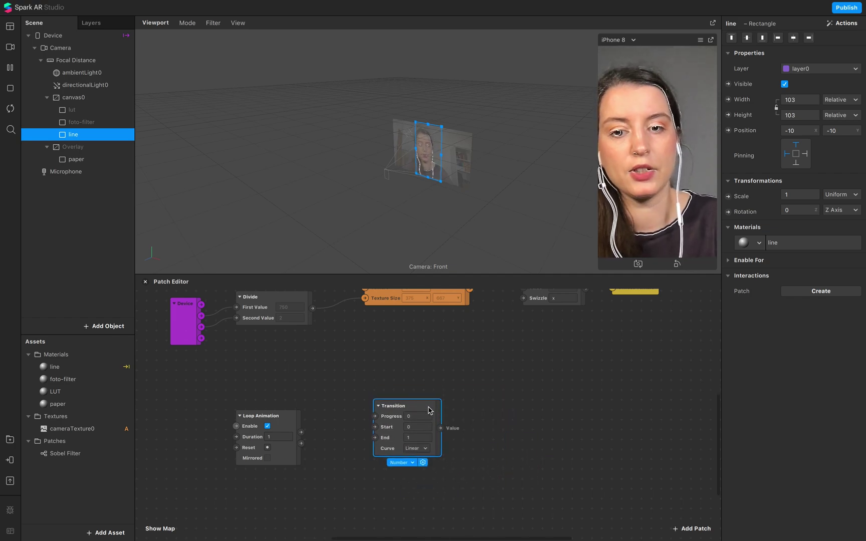
click(414, 463)
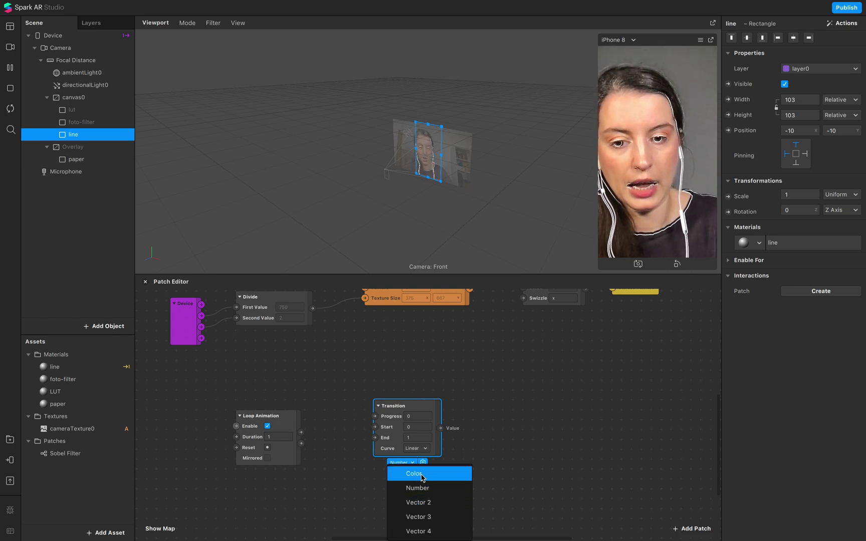
click(420, 479)
drag(409, 429, 389, 449)
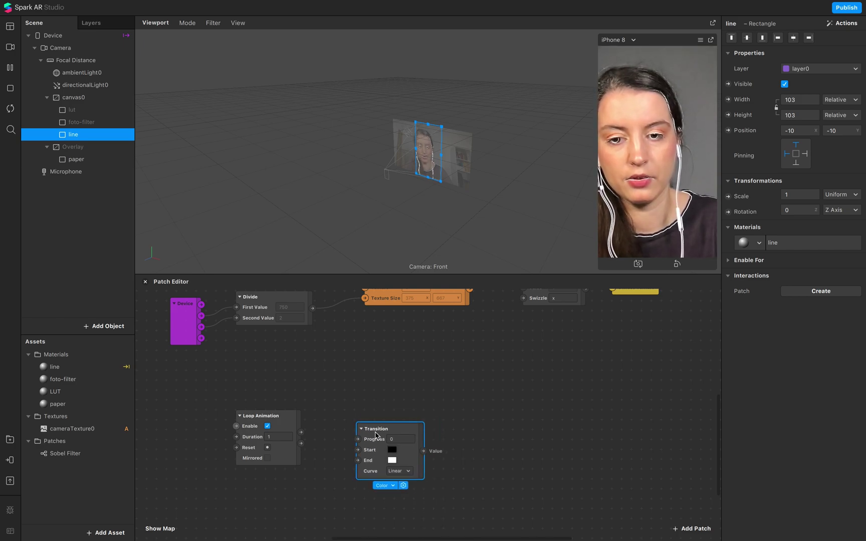
drag(301, 432, 355, 436)
- Set the Transition patch's start color to the Spring green pencil color
scroll(355, 450, right, 3)
click(359, 470)
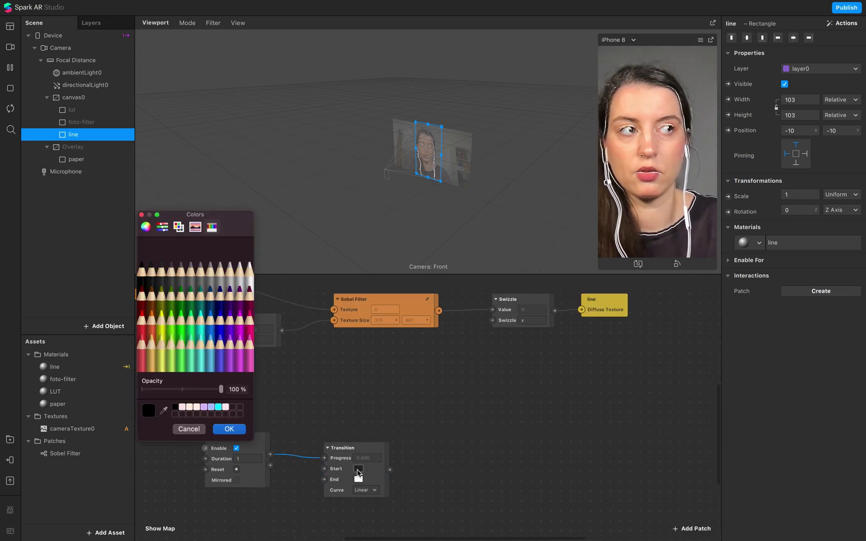
click(179, 323)
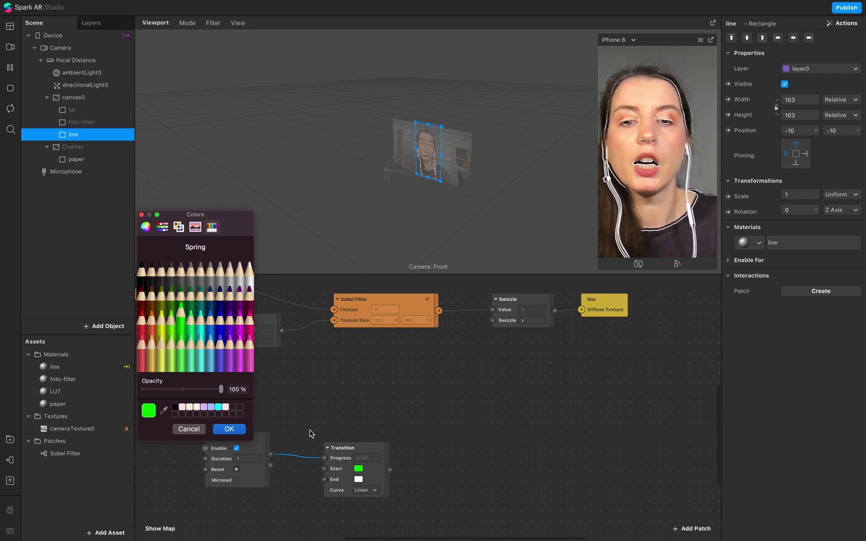
click(228, 429)
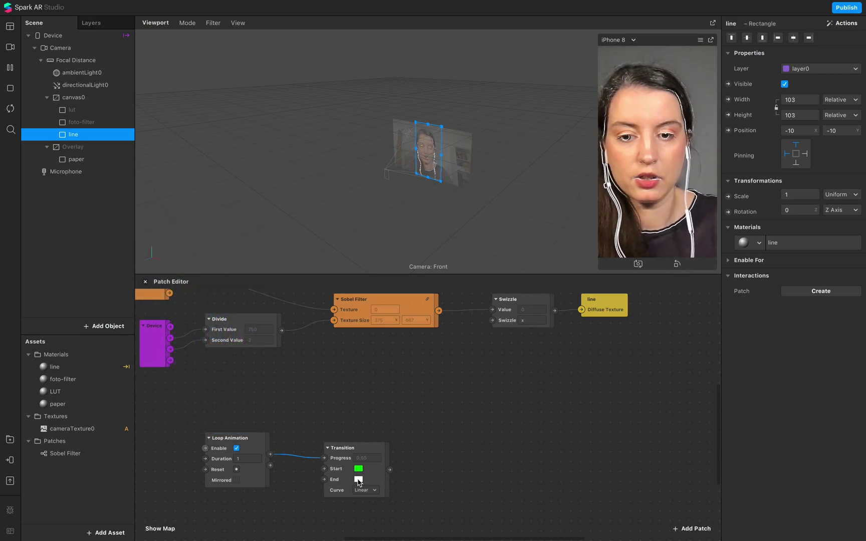
- Set the Transition patch's end color to Strawberry pink, after trying Magenta
click(358, 479)
click(241, 327)
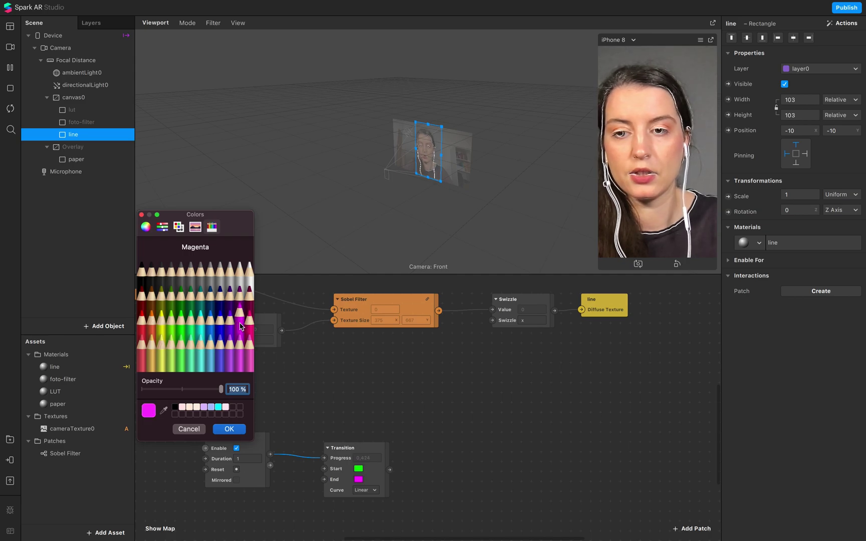
click(249, 325)
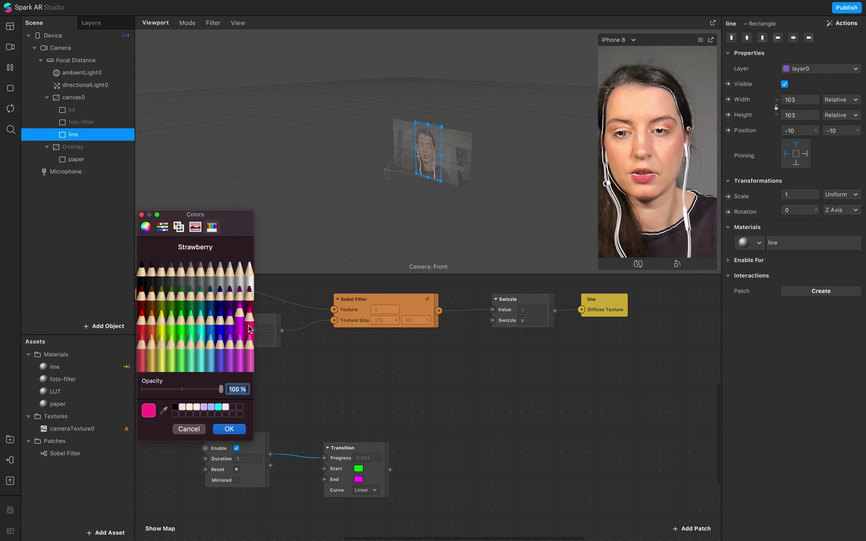
click(233, 429)
- Try feeding the Transition output directly into the line's Diffuse Texture, remove that link, and reconnect the Swizzle output there
scroll(451, 430, right, 2)
scroll(451, 431, up, 2)
scroll(469, 443, right, 2)
scroll(470, 443, down, 1)
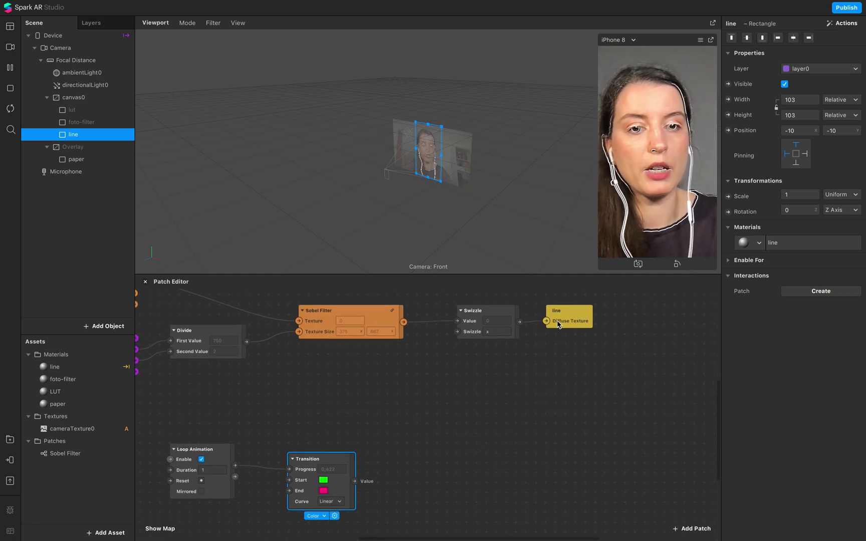
drag(566, 322, 645, 360)
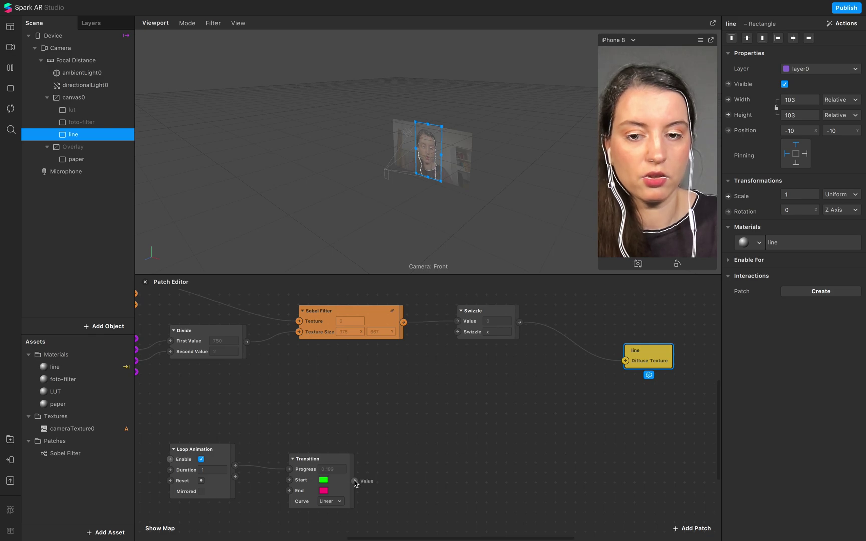
drag(358, 479, 625, 360)
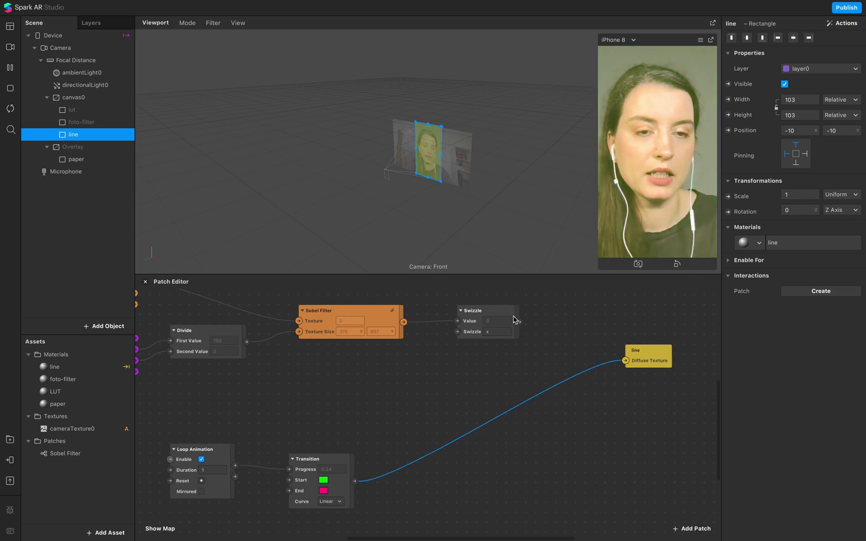
click(585, 372)
key(Delete)
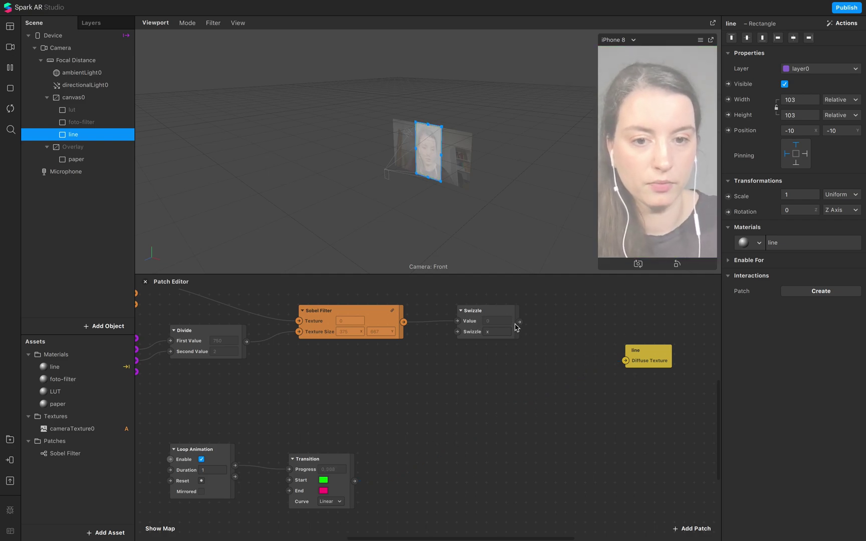
drag(519, 322, 620, 364)
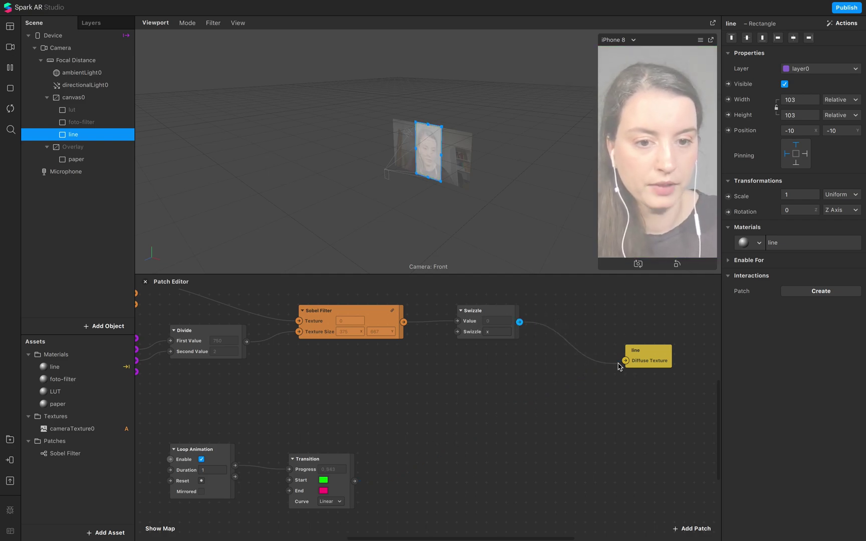
- Add a Mix patch between the Swizzle and line patches, and move the line patch aside to make room
right_click(564, 374)
text(mix)
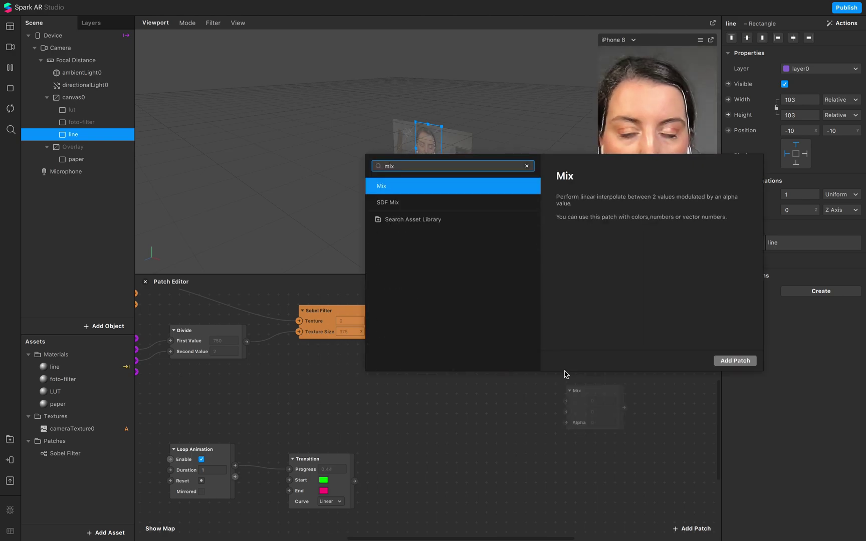
key(Return)
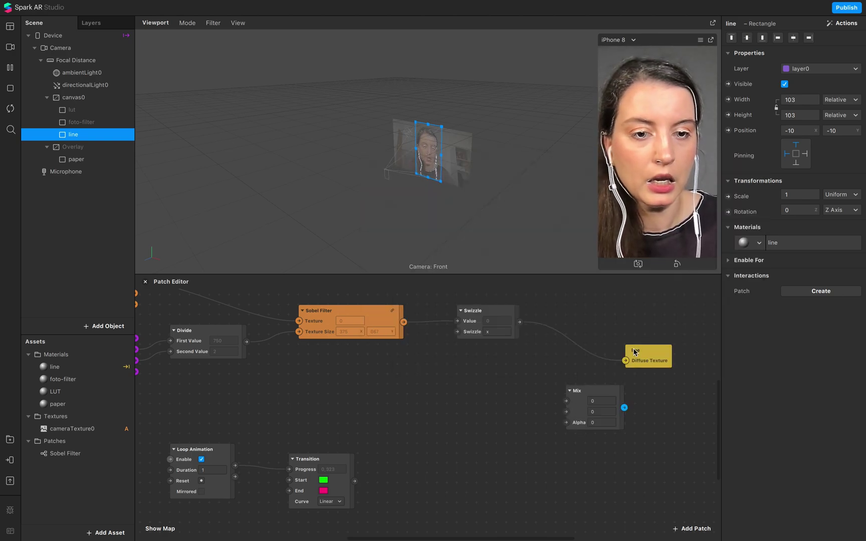
click(649, 351)
drag(649, 352, 688, 362)
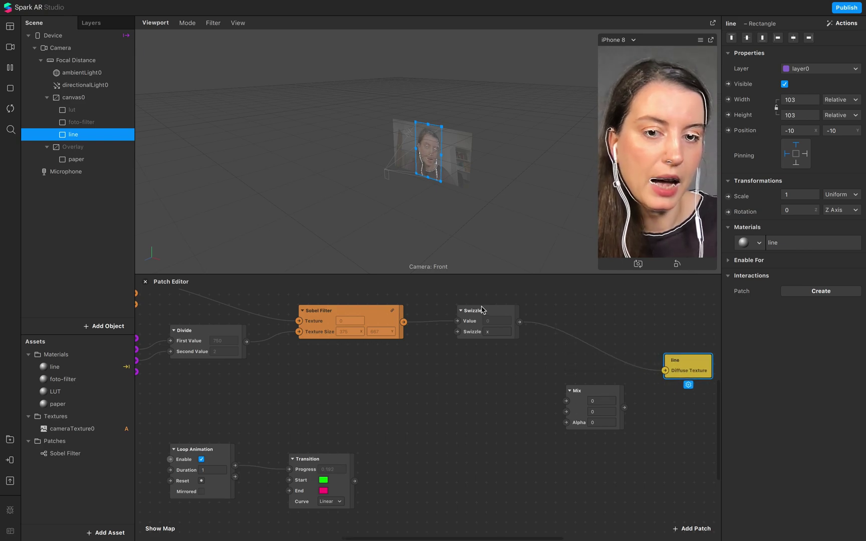
- Connect the Swizzle output to the Mix patch's Alpha input and delete the direct link from Swizzle to line
drag(481, 309, 566, 422)
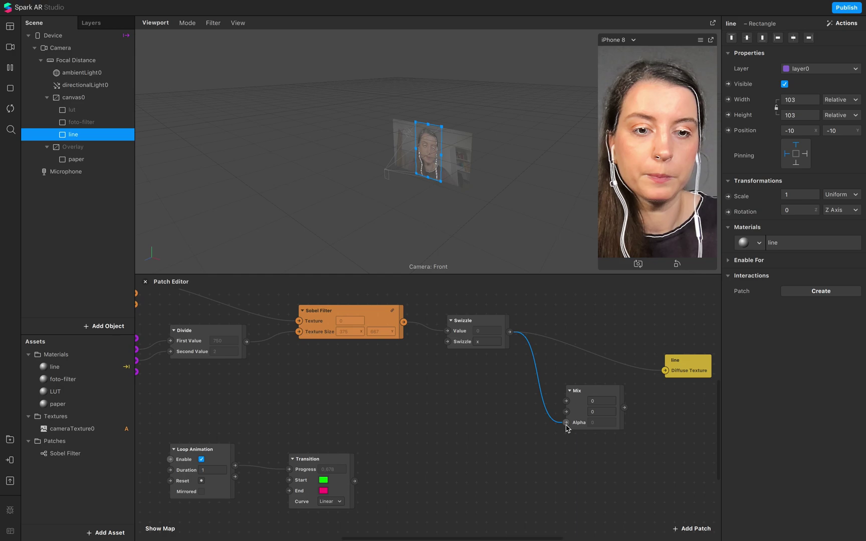
click(624, 366)
key(BackSpace)
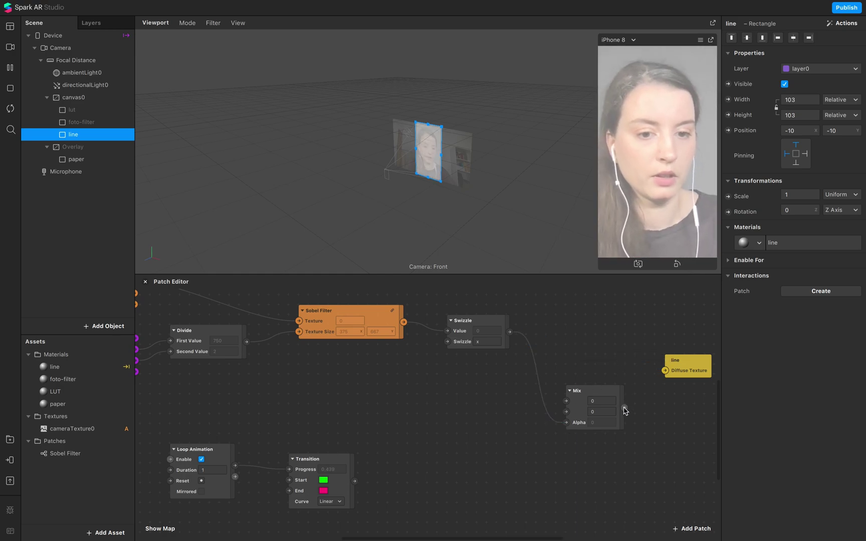
- Connect the Mix output to the line's Diffuse Texture, and the Transition output to Mix's second input
drag(623, 407, 665, 372)
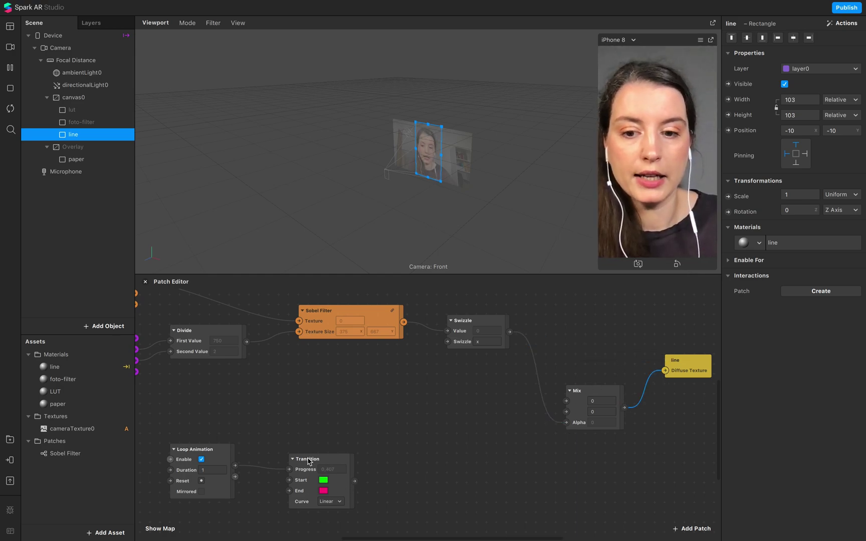
drag(312, 459, 343, 430)
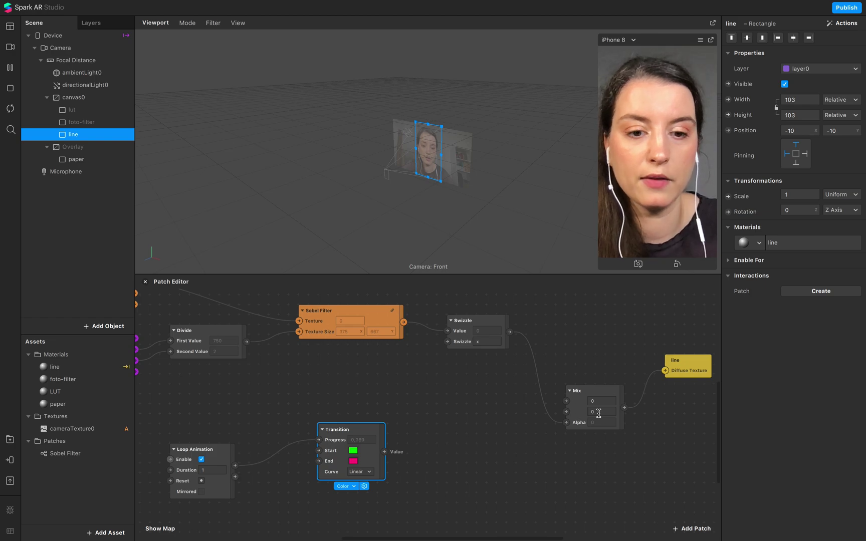
drag(384, 451, 567, 412)
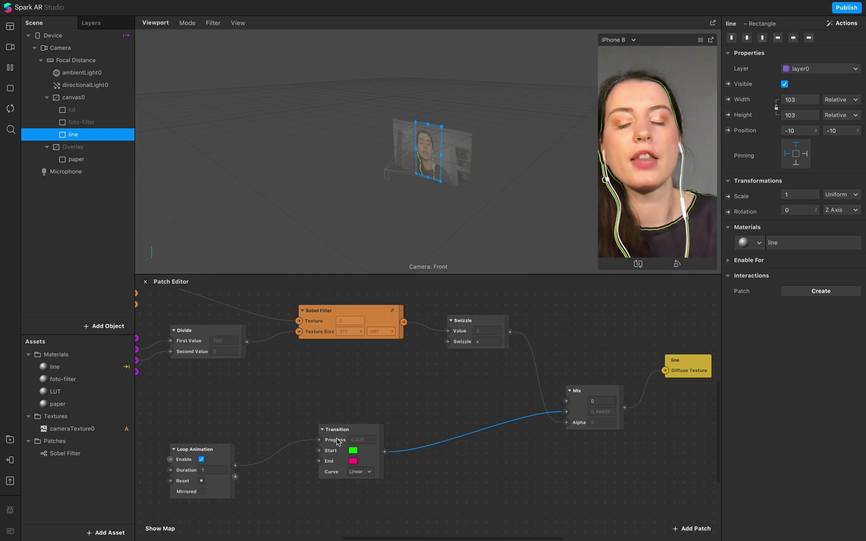
- Tidy the patch graph by moving the Loop Animation and Transition patches closer together and the line patch beside Mix
drag(365, 432, 384, 422)
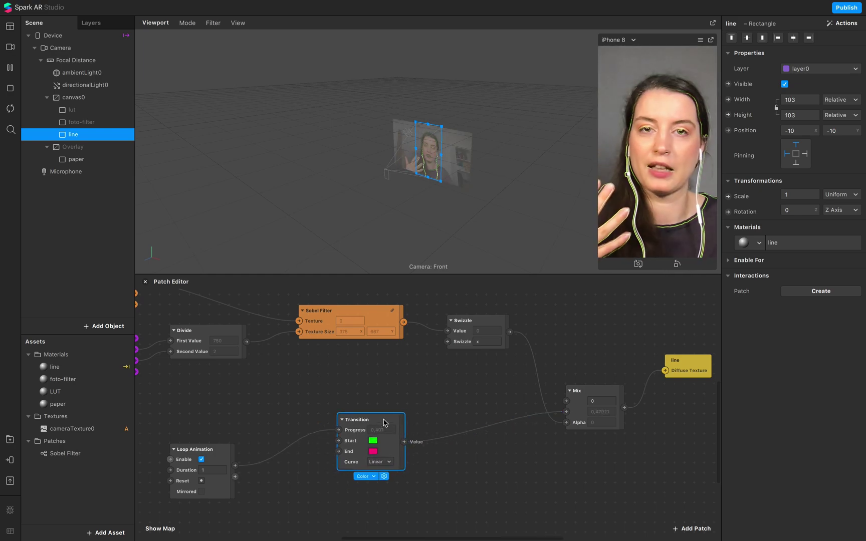
drag(200, 449, 259, 419)
scroll(364, 427, right, 3)
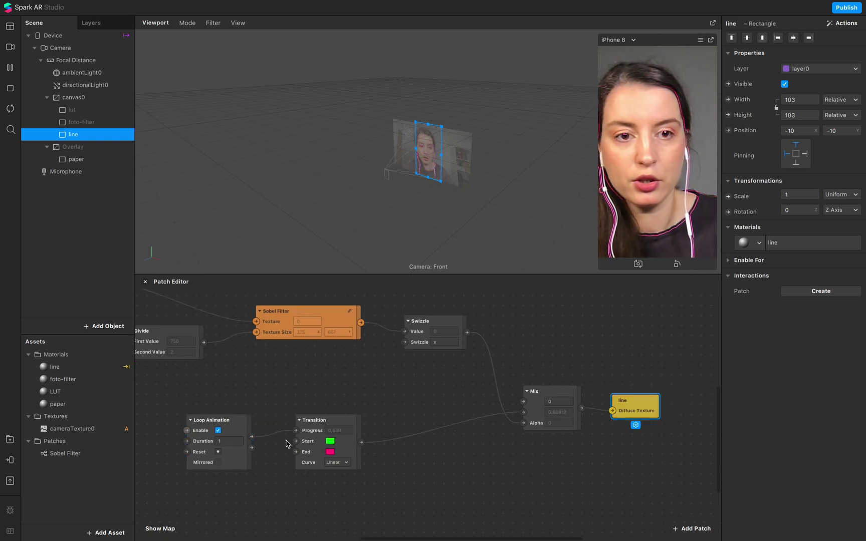
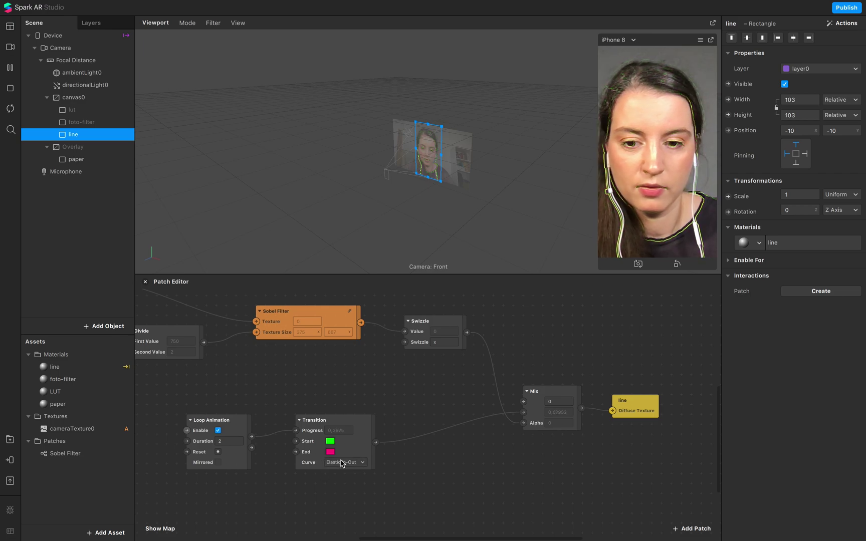
- Set the Transition patch's curve to Sinusoidal In-Out and enable Mirrored on the Loop Animation patch
click(341, 462)
click(379, 257)
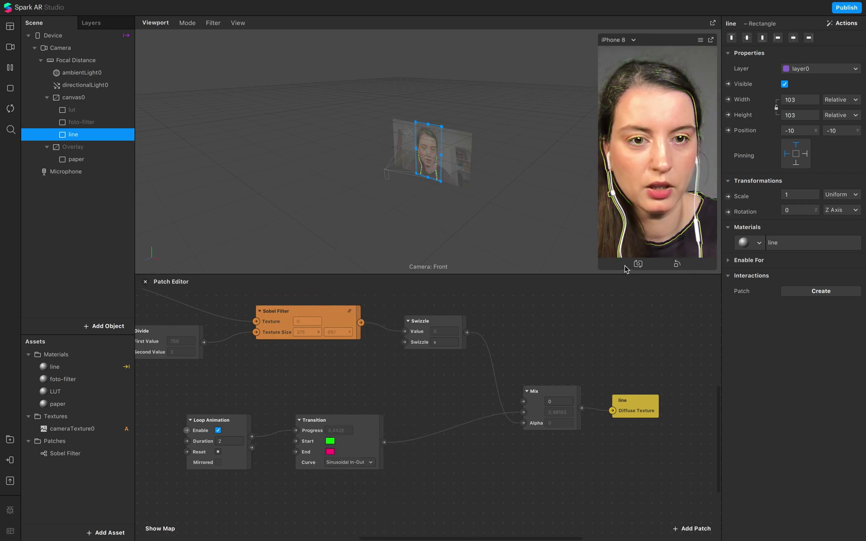
click(218, 462)
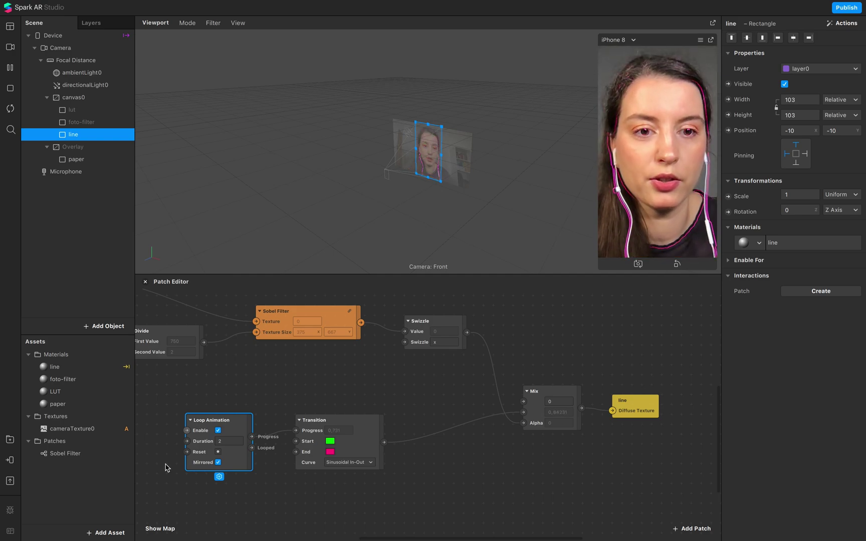
- Try the Bounce In-Out and Exponential In-Out curves on the Transition patch
click(351, 462)
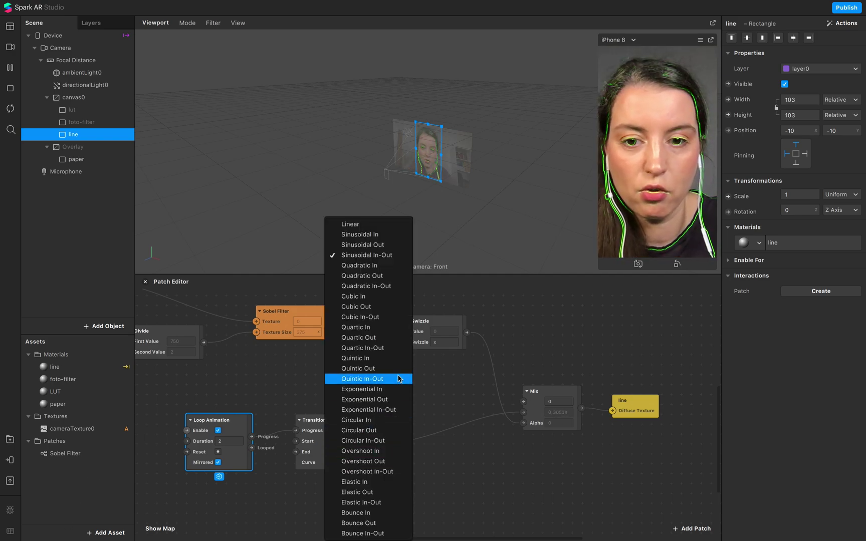
click(361, 534)
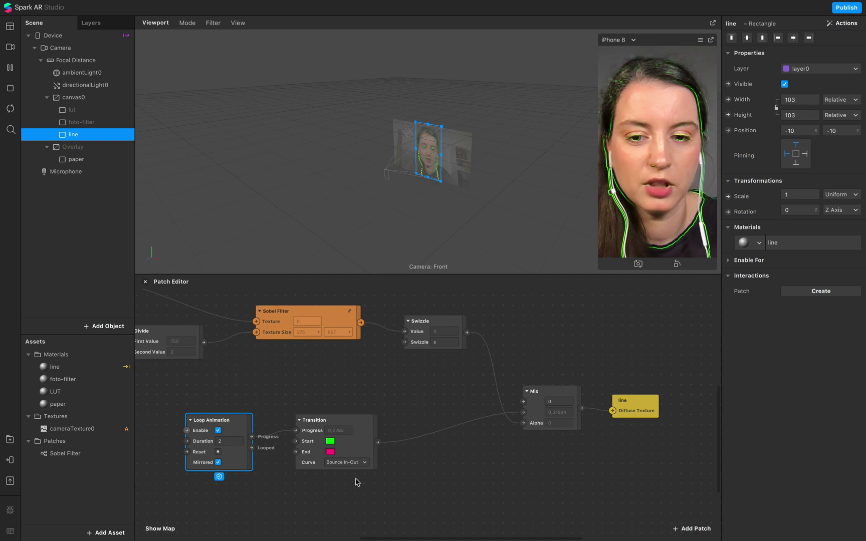
click(354, 462)
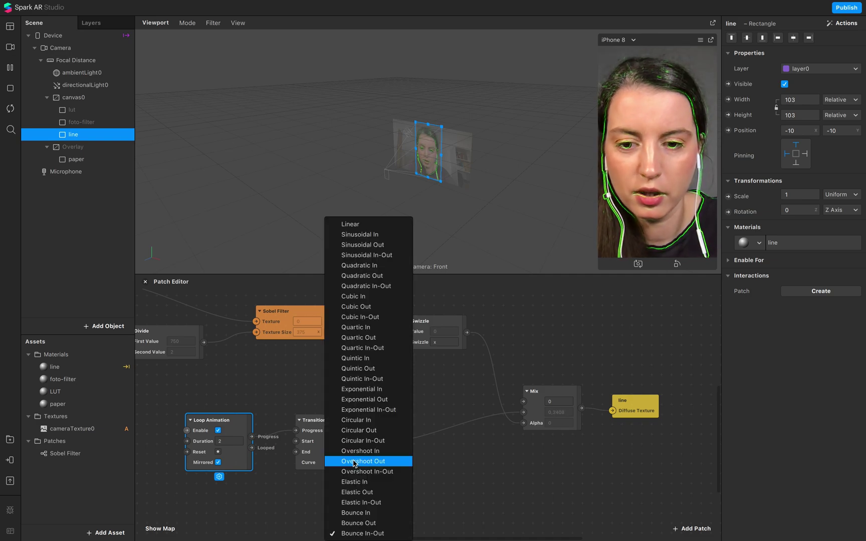
click(384, 410)
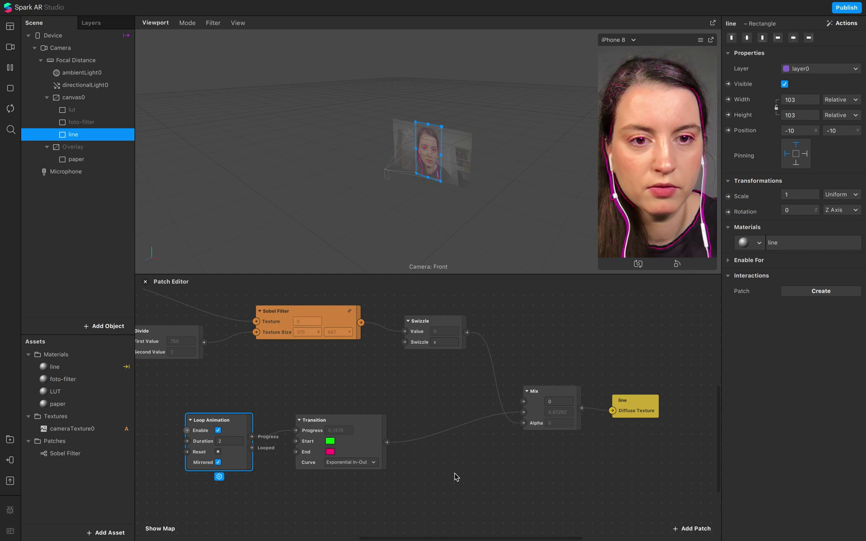
- Set the Transition curve to Overshoot In-Out and the Loop Animation duration to 1, comparing Mirrored off and on and leaving it enabled
click(360, 461)
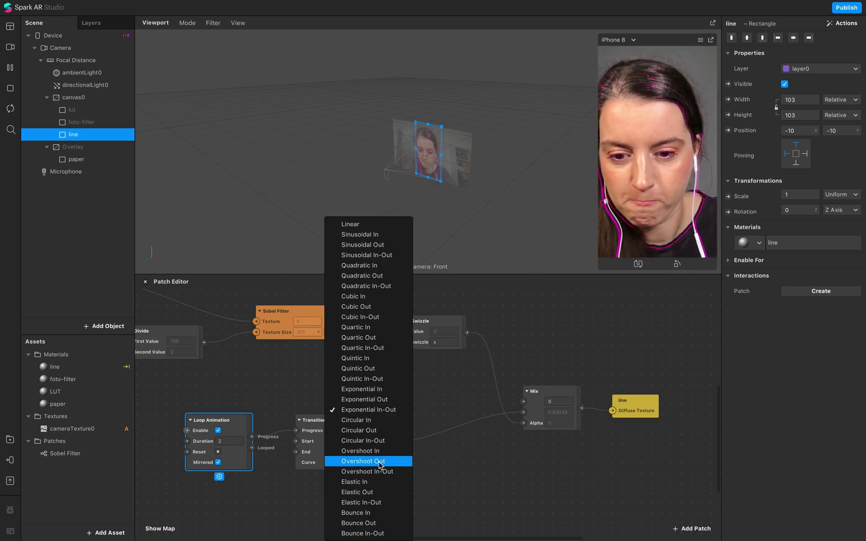
click(367, 472)
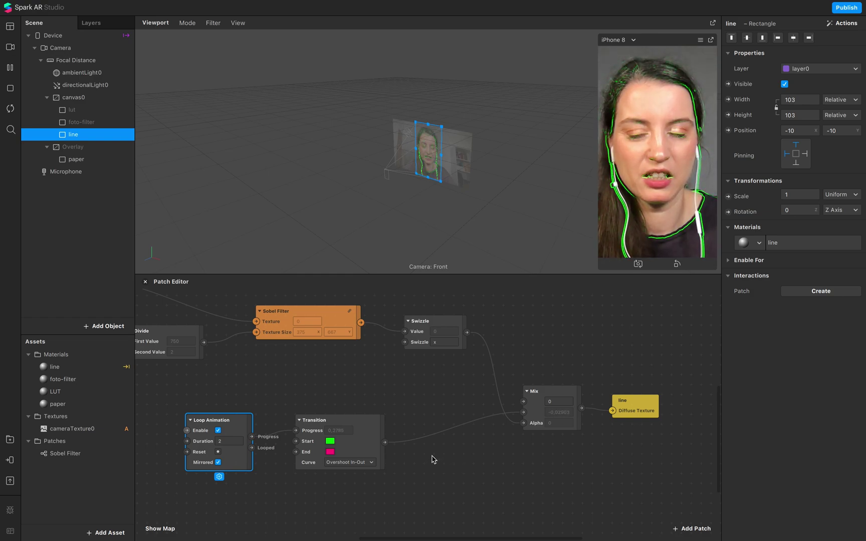
click(221, 440)
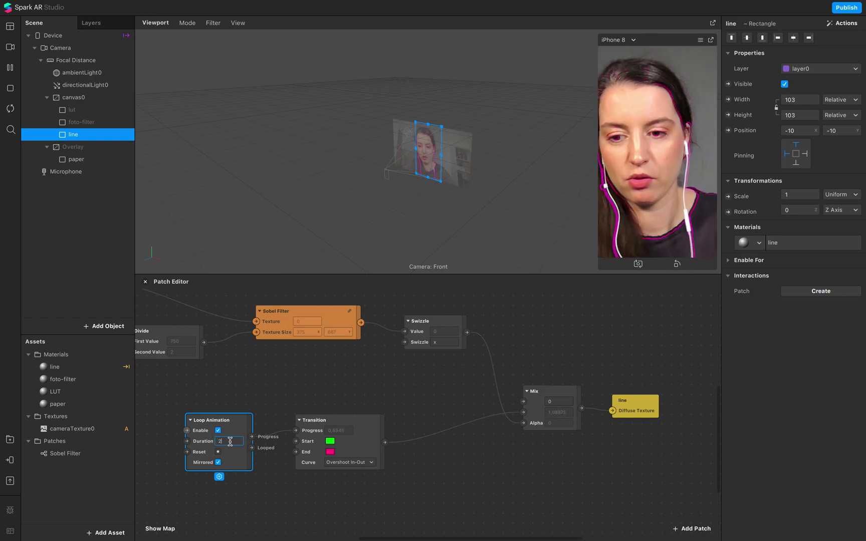
text(1)
click(293, 502)
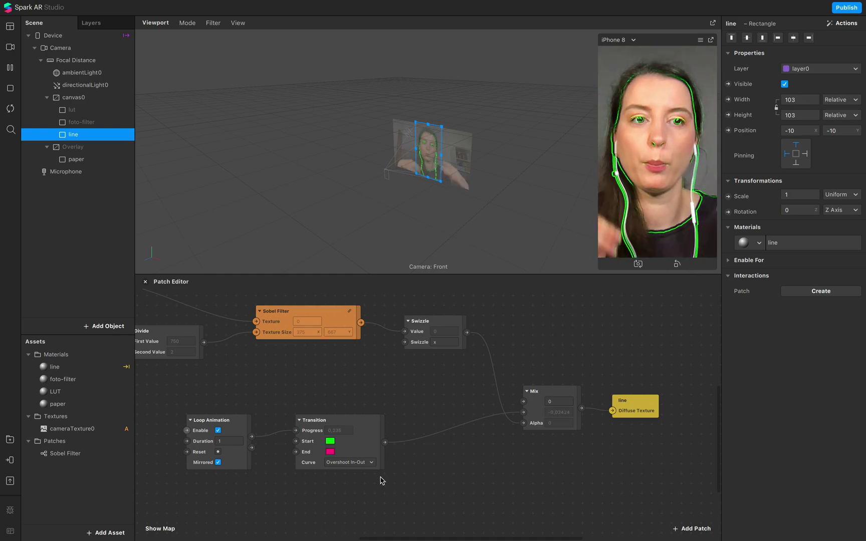
click(218, 461)
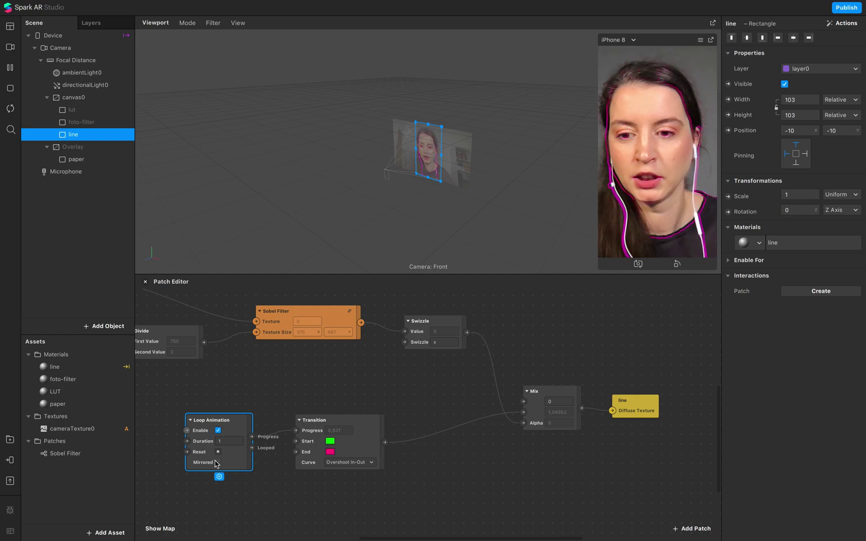
click(315, 499)
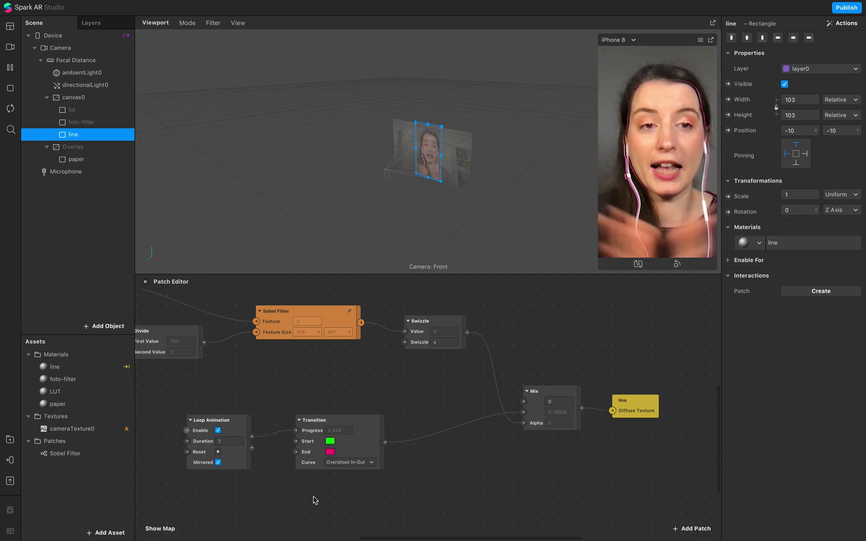
- Make the lut rectangle visible and open its LUT material's properties
scroll(315, 499, up, 5)
scroll(315, 499, left, 5)
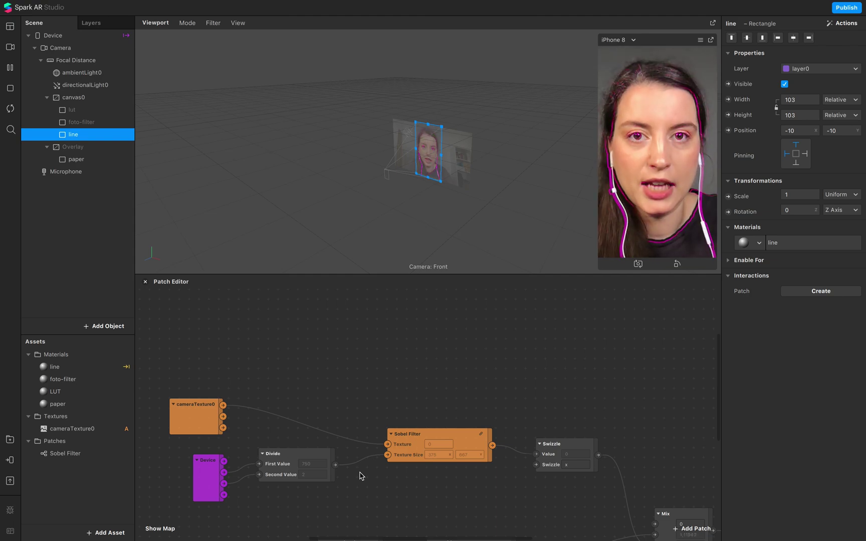
click(75, 109)
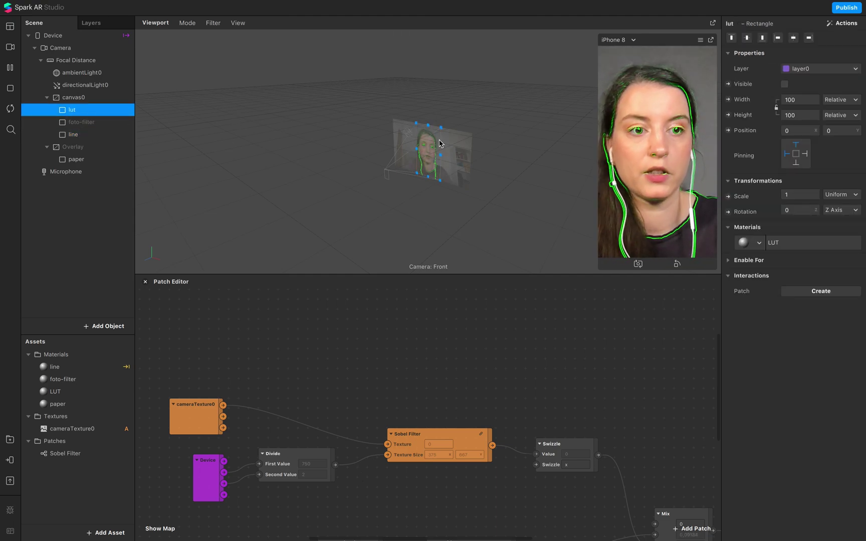
click(784, 84)
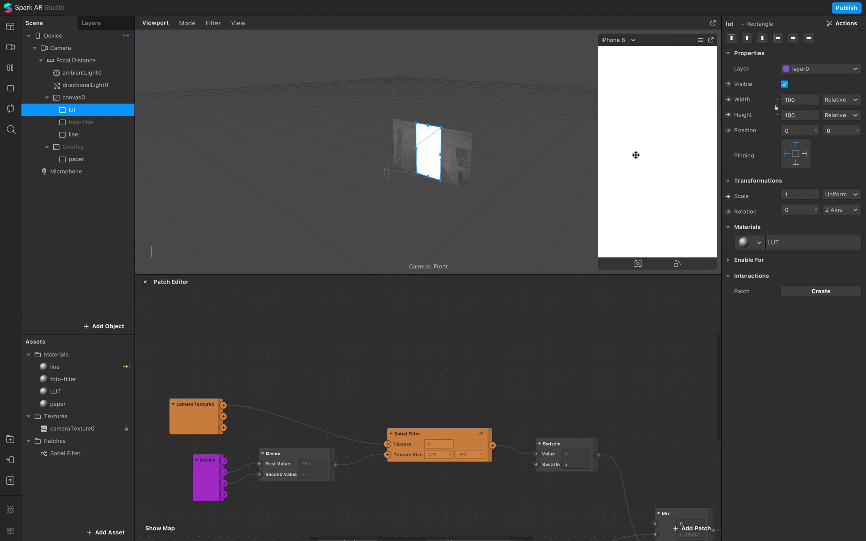
click(800, 245)
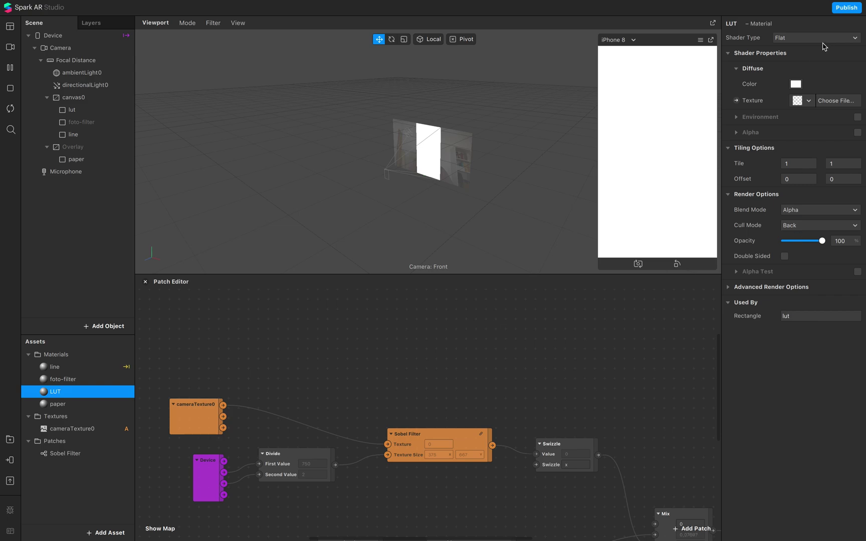
- Open the full Color LUTs collection in the AR Library and move the library window clear of the preview
click(9, 444)
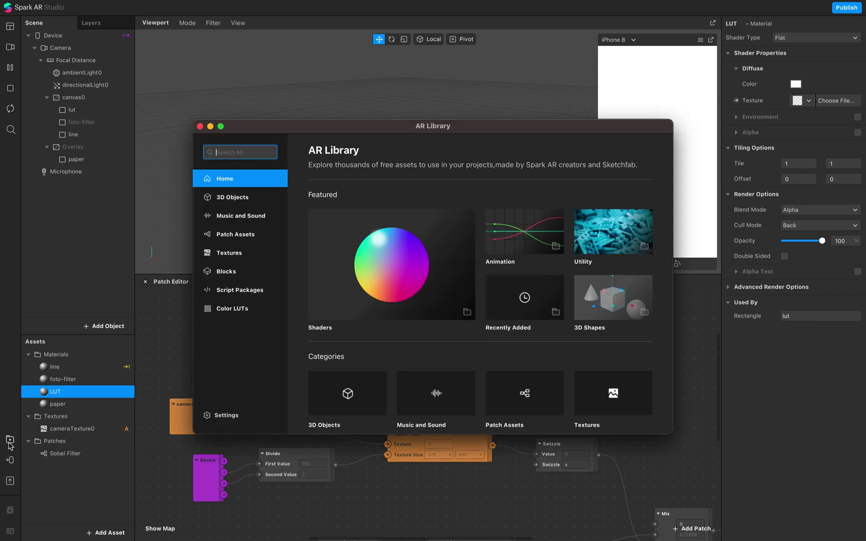
click(247, 309)
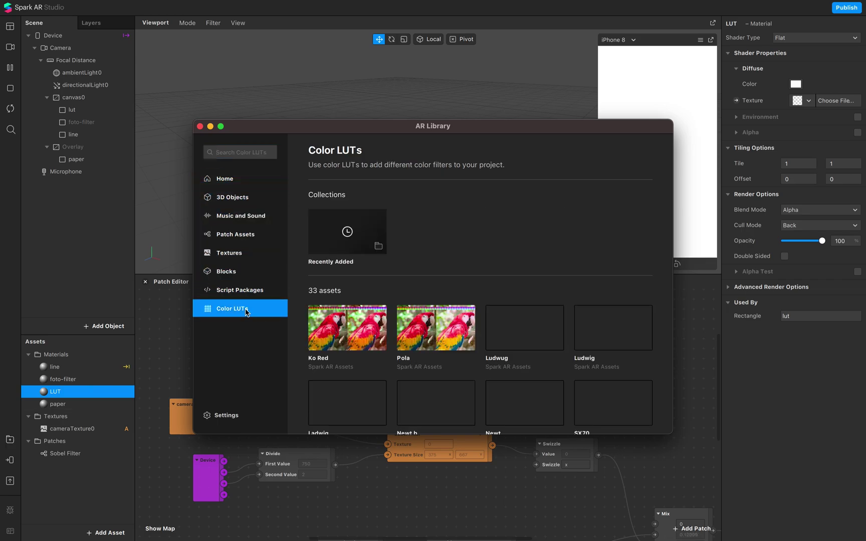
drag(495, 129, 348, 40)
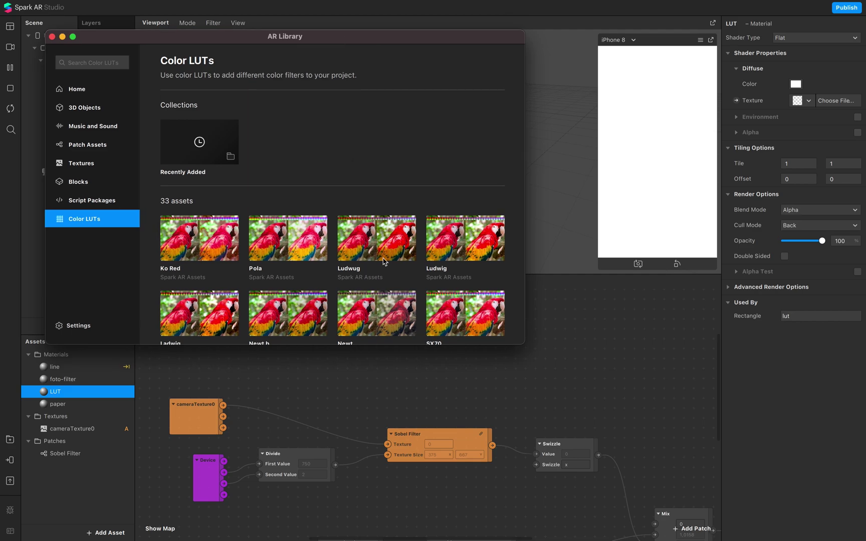
scroll(358, 294, down, 5)
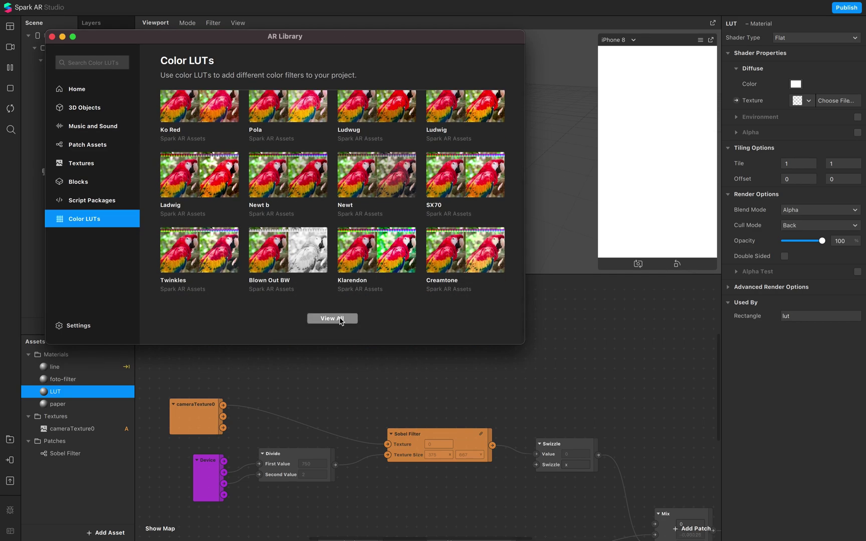
click(341, 318)
- Import the Sirah color LUT into the Untitled project and close the AR Library
scroll(343, 319, down, 5)
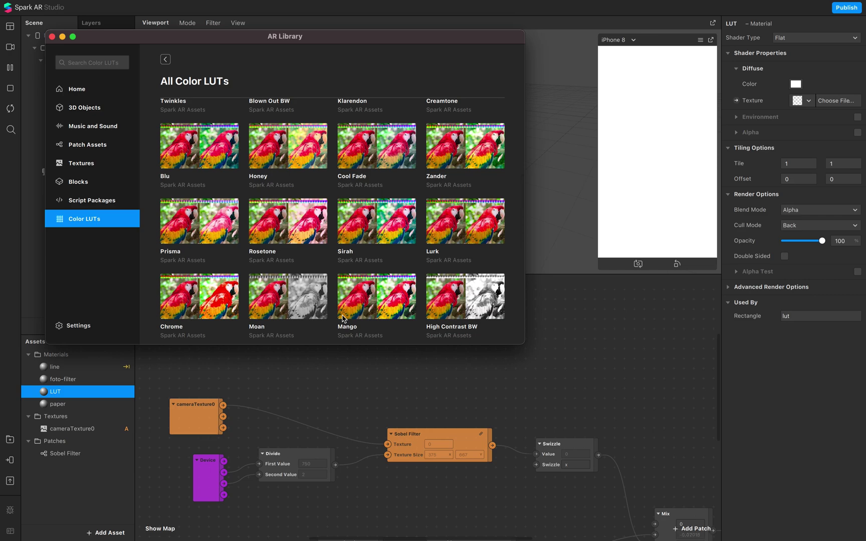
scroll(343, 319, down, 3)
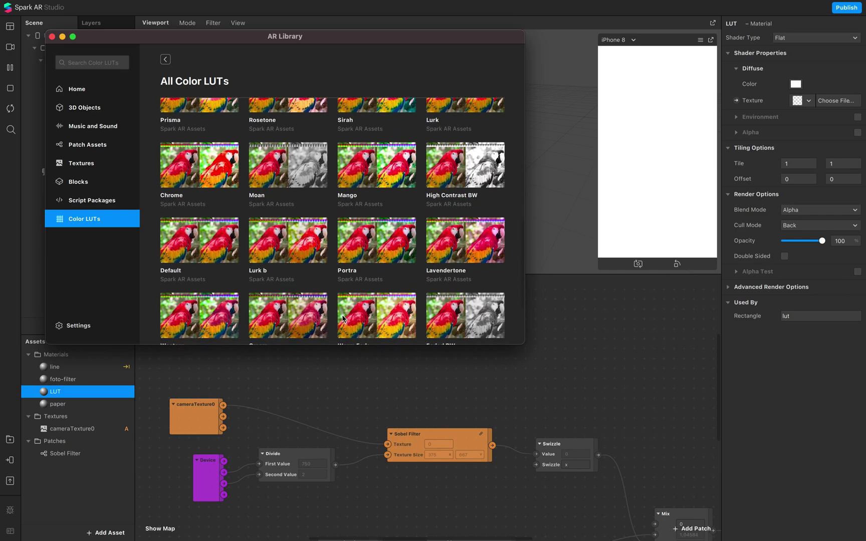
scroll(342, 319, down, 3)
scroll(343, 319, up, 3)
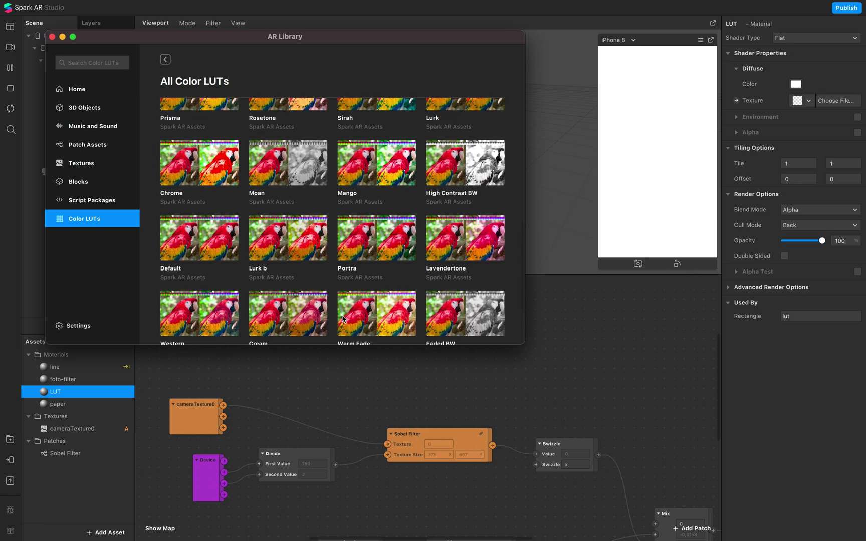
scroll(343, 319, up, 3)
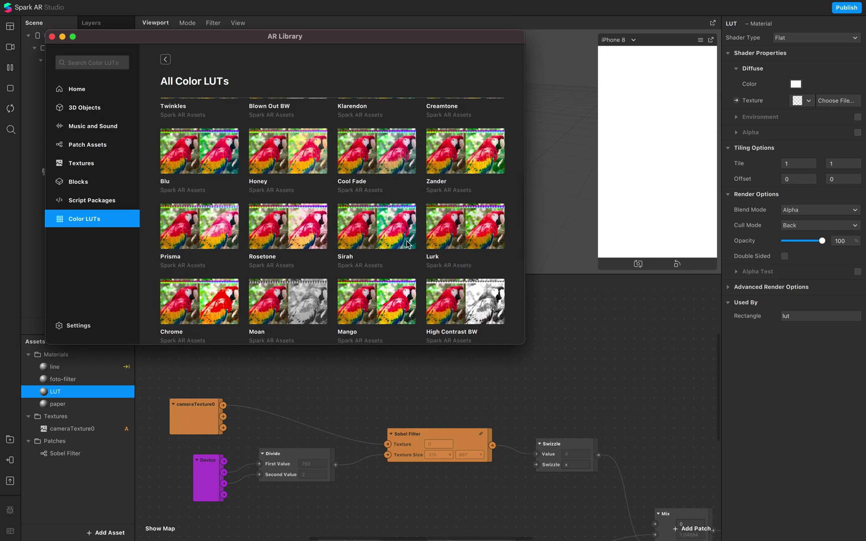
click(392, 229)
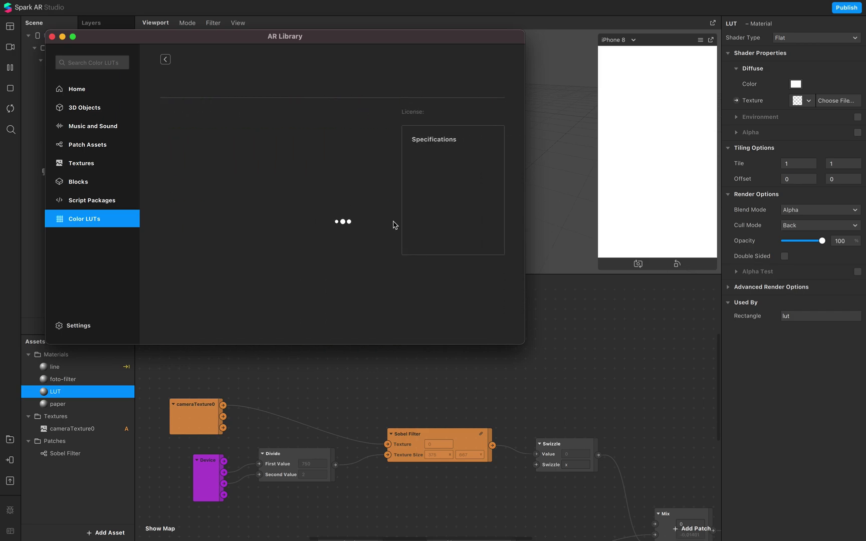
click(459, 81)
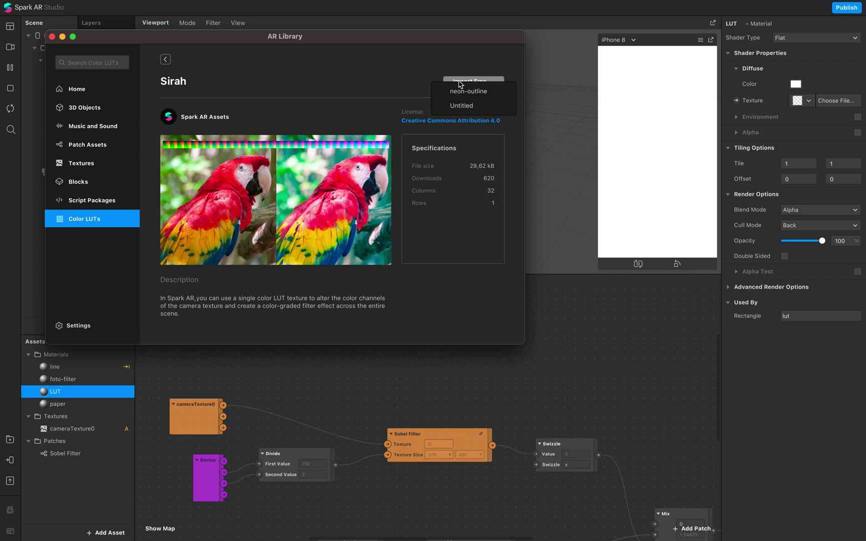
click(462, 105)
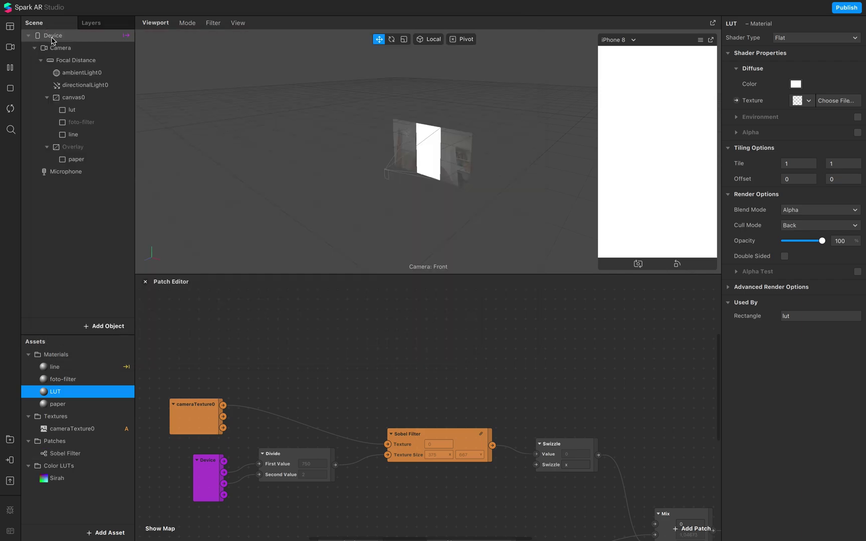
click(52, 36)
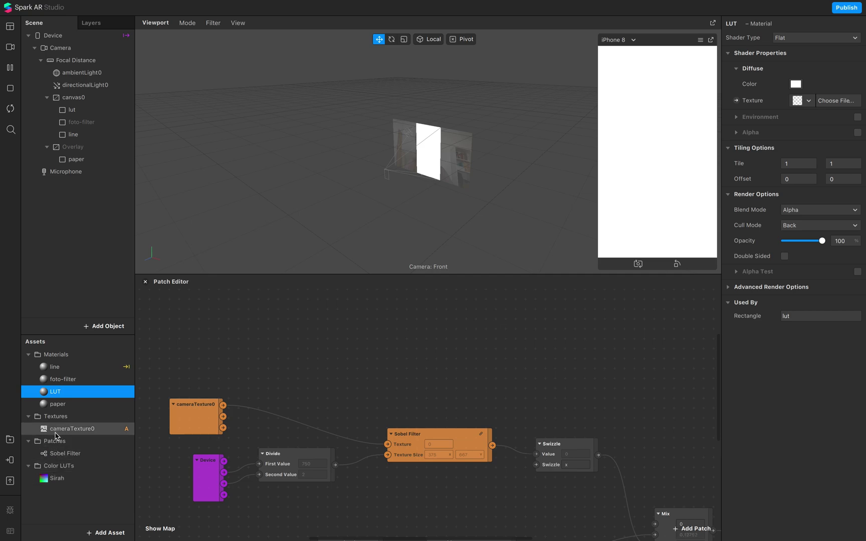
- Add the Sirah LUT and its shader patches above the Sobel Filter, and connect cameraTexture0's RGBA output to colorLUTShader's Texture input
click(57, 480)
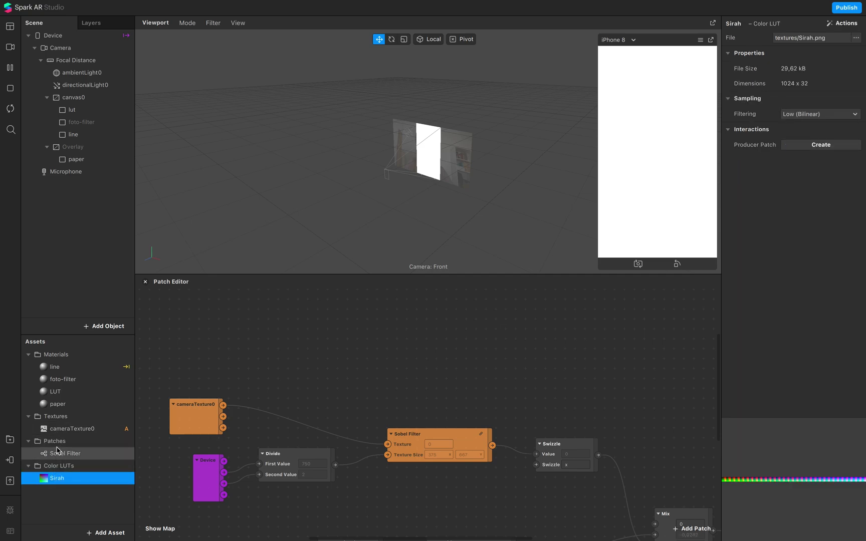
drag(57, 478, 371, 348)
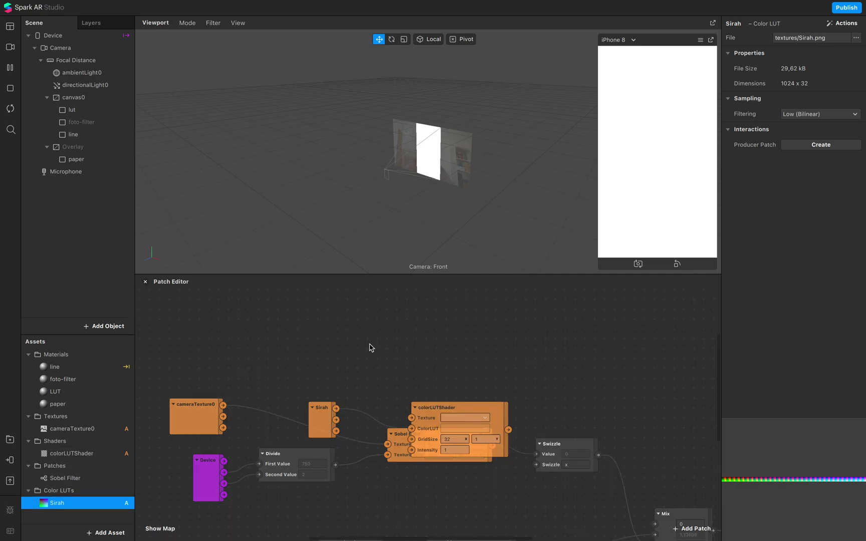
click(425, 413)
shift+click(315, 417)
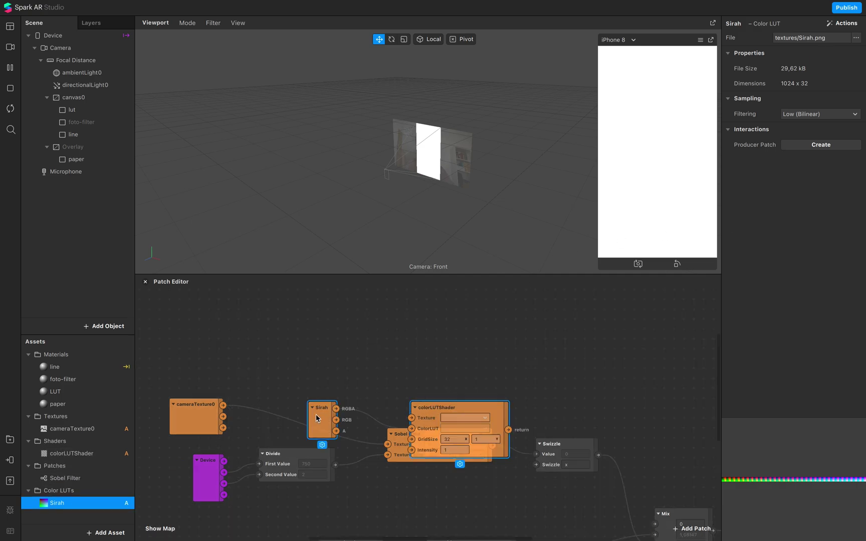
drag(437, 418, 423, 335)
drag(223, 405, 398, 337)
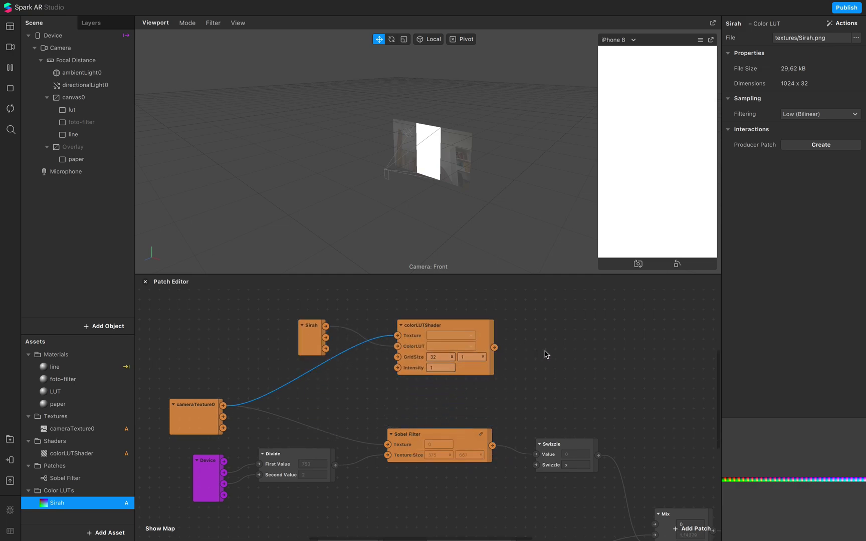
- Delete the Sirah and colorLUTShader patches from the patch graph, keeping cameraTexture0
click(431, 329)
shift+click(311, 328)
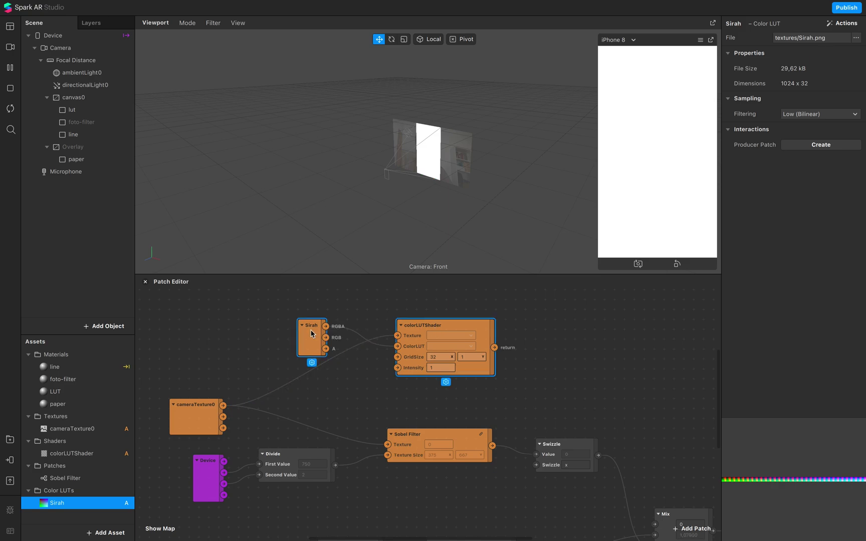
key(BackSpace)
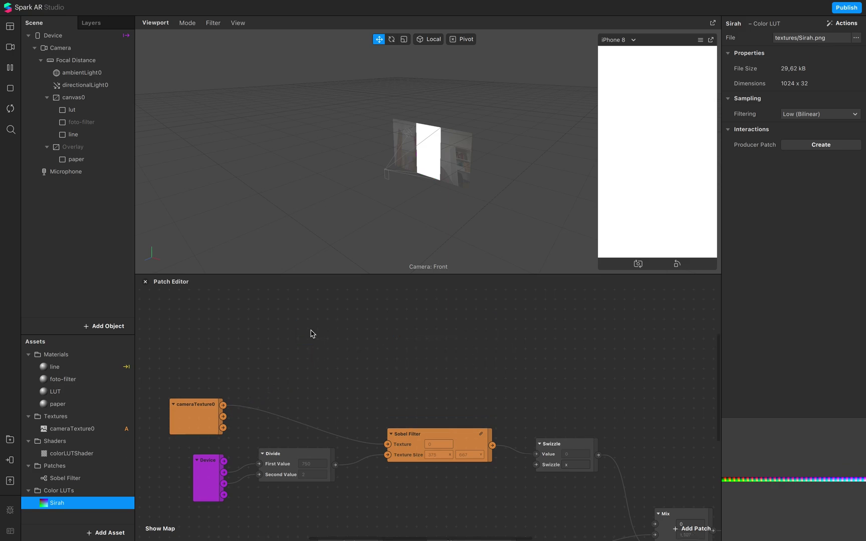
click(192, 416)
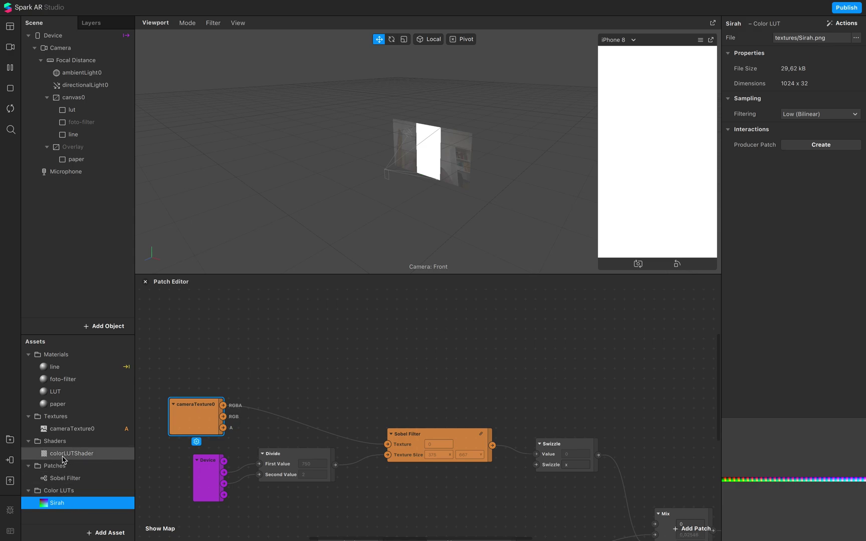
- Change the shader type of the lut rectangle's LUT material to the colorLUTShader shader asset
click(87, 111)
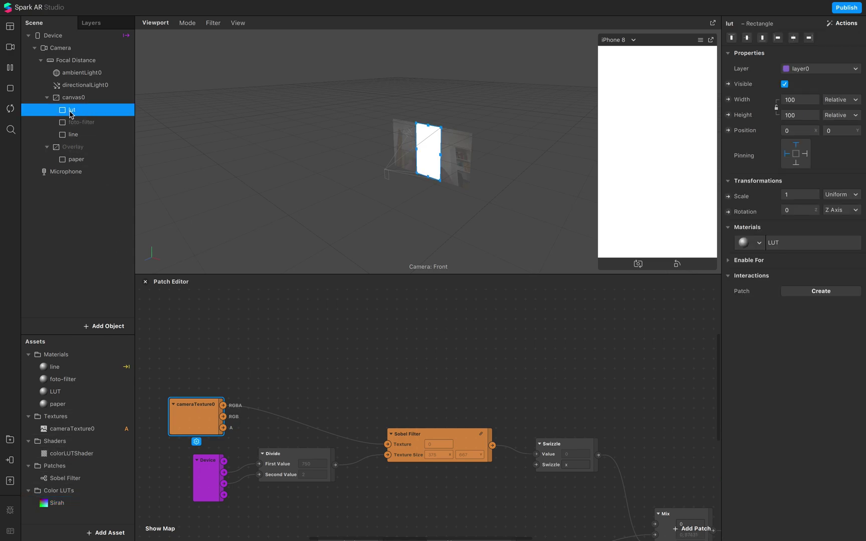
click(784, 242)
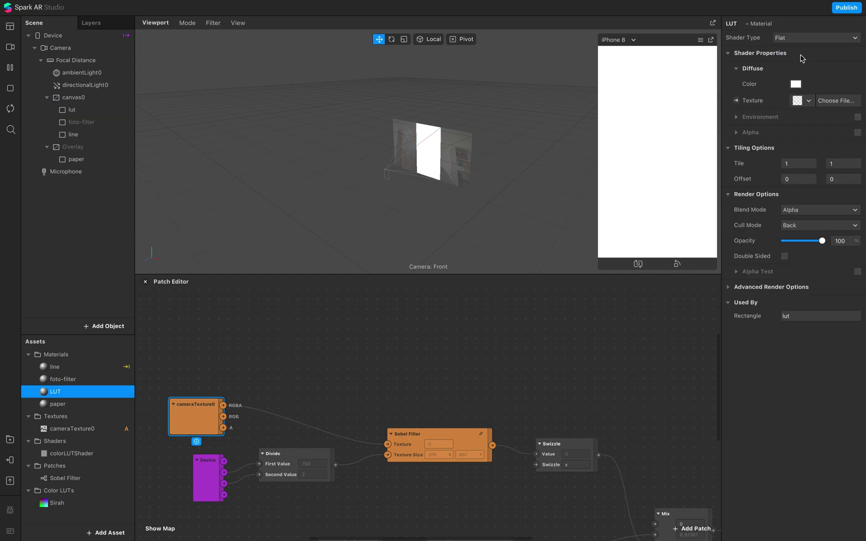
click(783, 39)
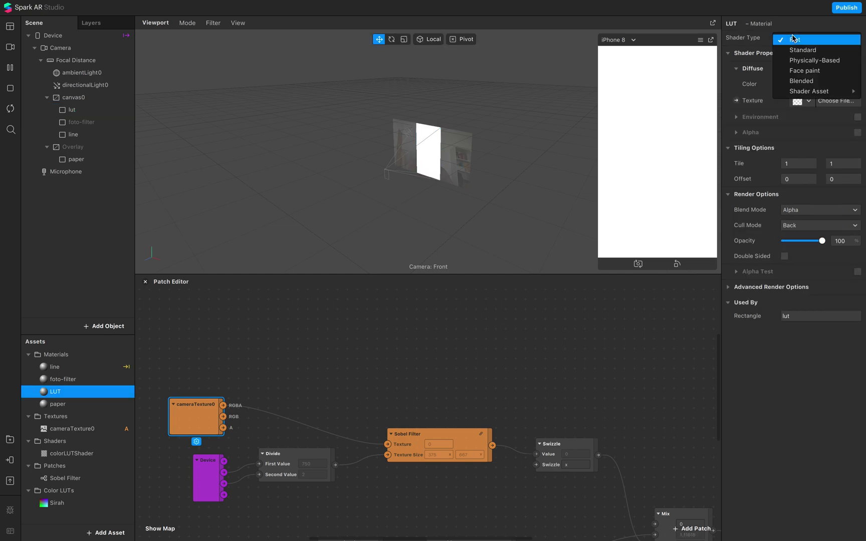
mouse_move(801, 94)
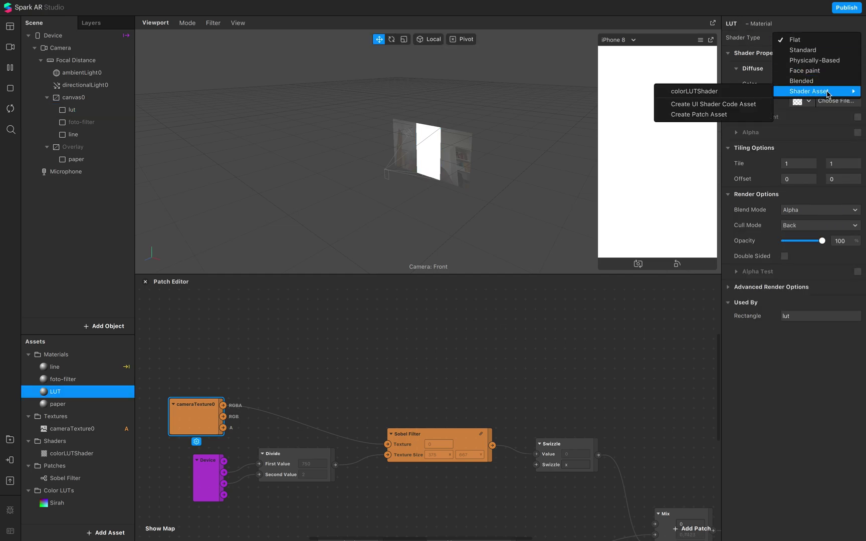
click(710, 93)
- Assign cameraTexture0 as the LUT material's Texture and Sirah as its ColorLUT
click(799, 86)
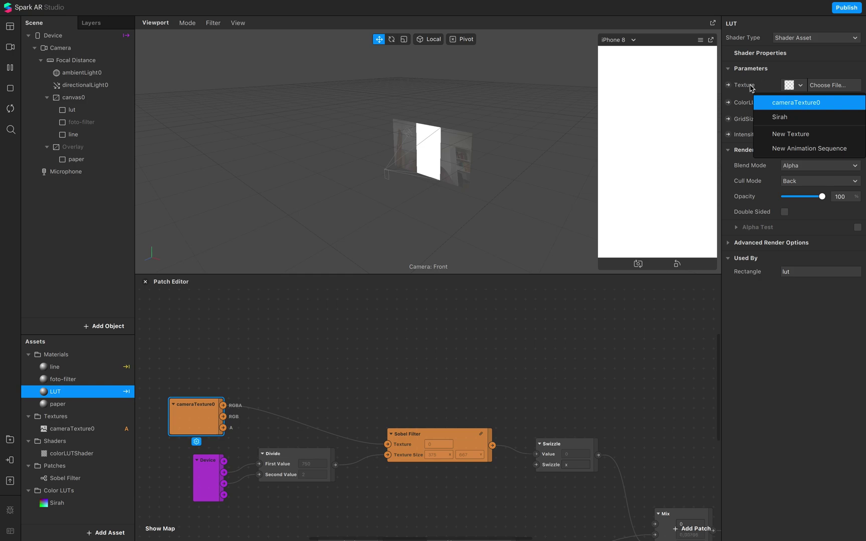
click(792, 106)
click(803, 107)
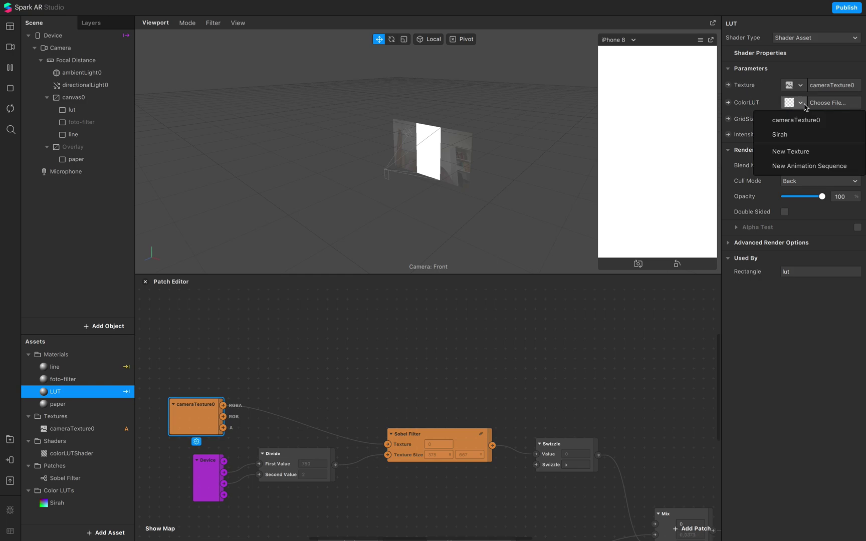
click(790, 135)
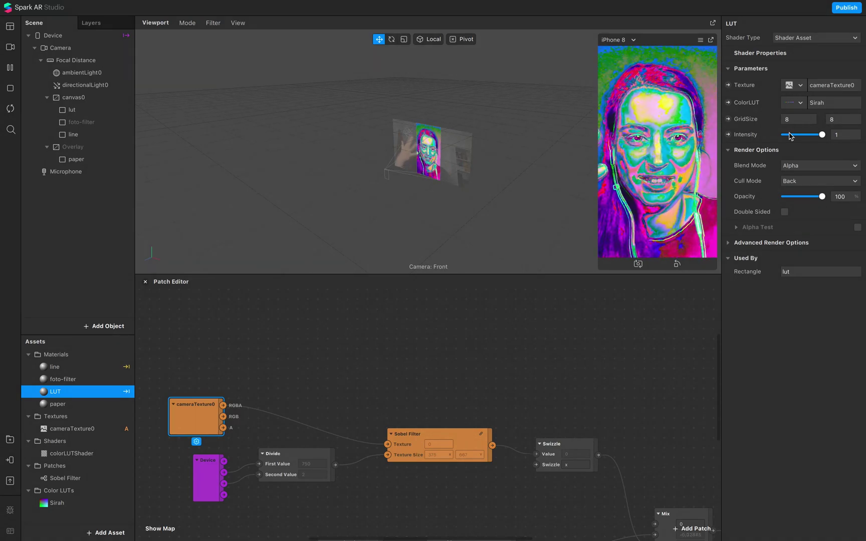
- Check the Sirah LUT's properties and set the LUT material's GridSize to 32 and 1
click(789, 120)
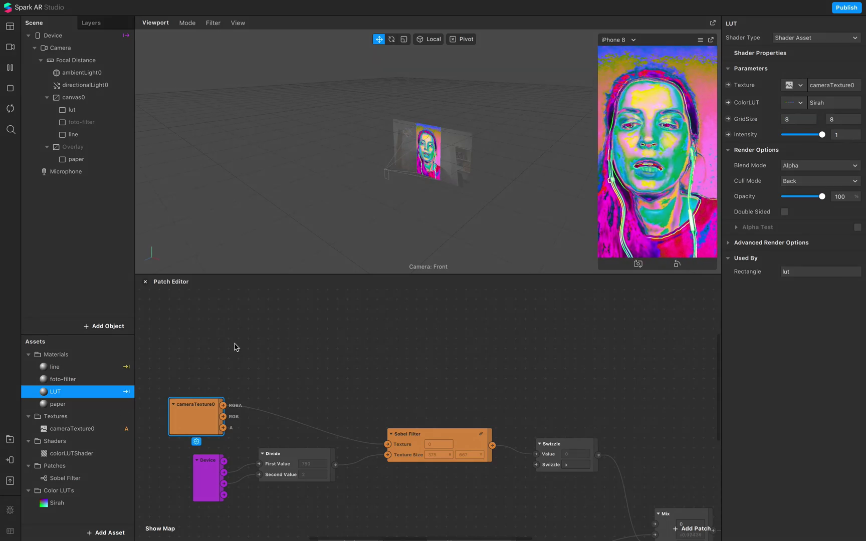
click(57, 503)
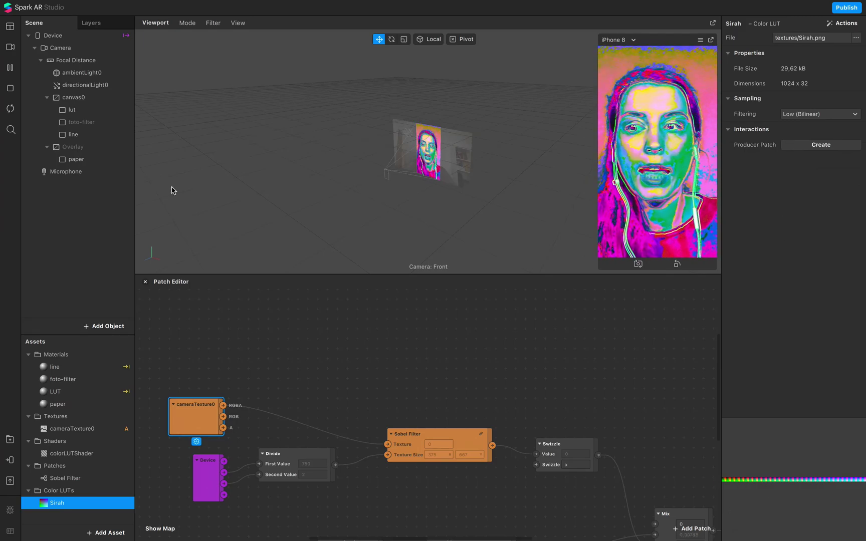
click(97, 107)
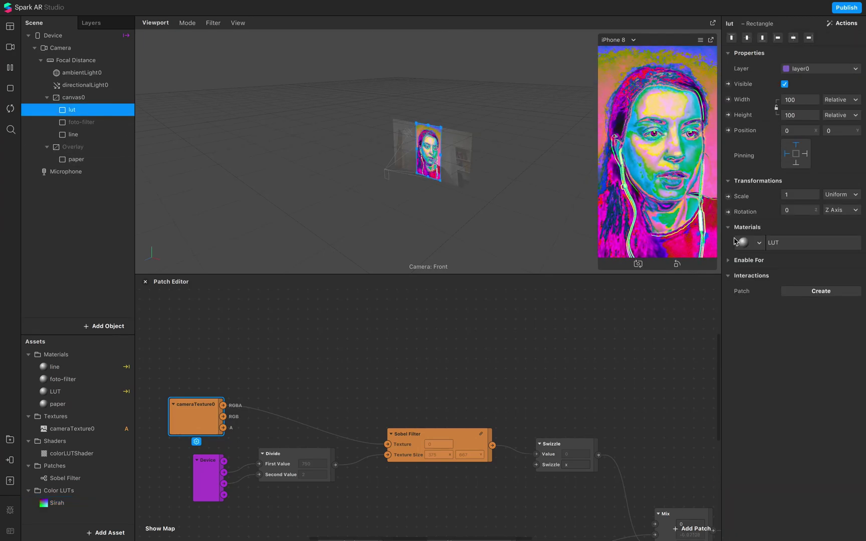
click(776, 245)
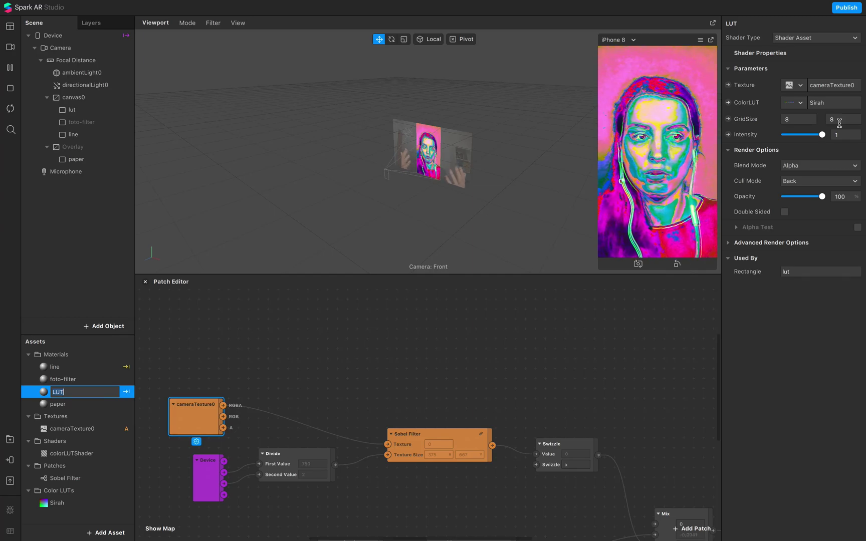
click(804, 118)
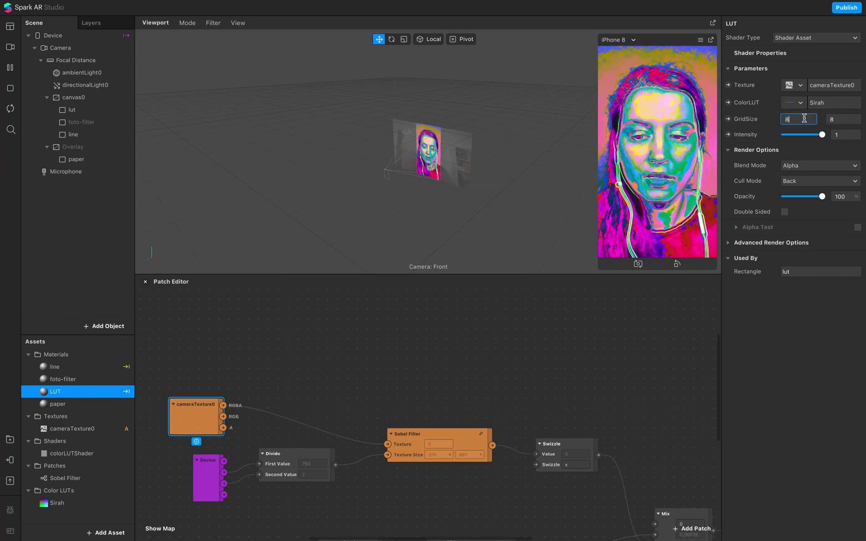
text(32)
click(835, 121)
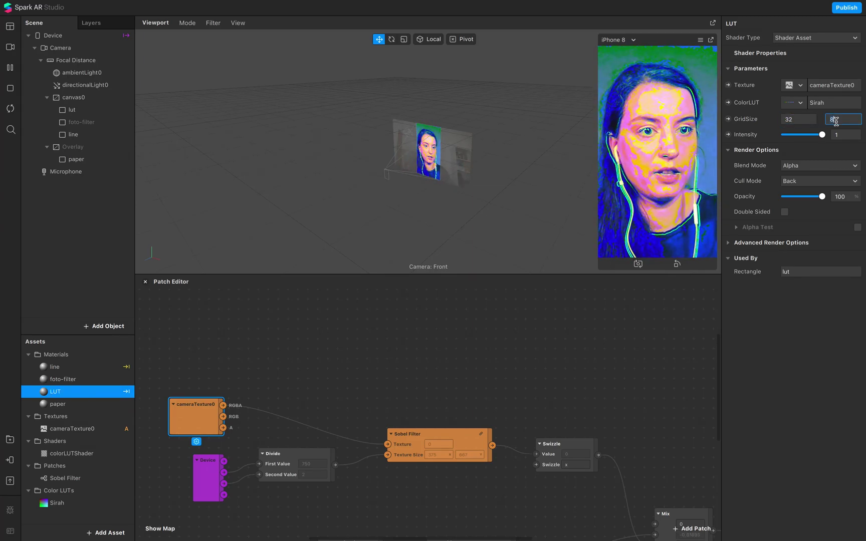
text(1)
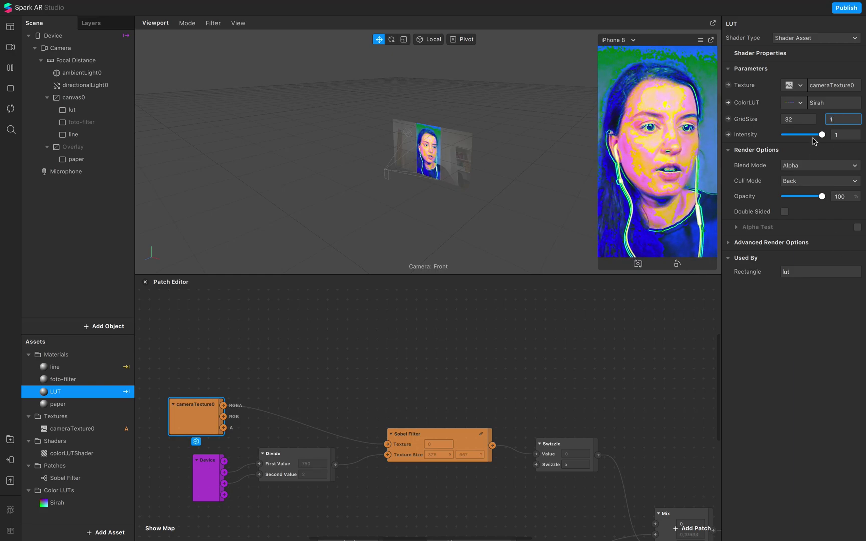
click(844, 133)
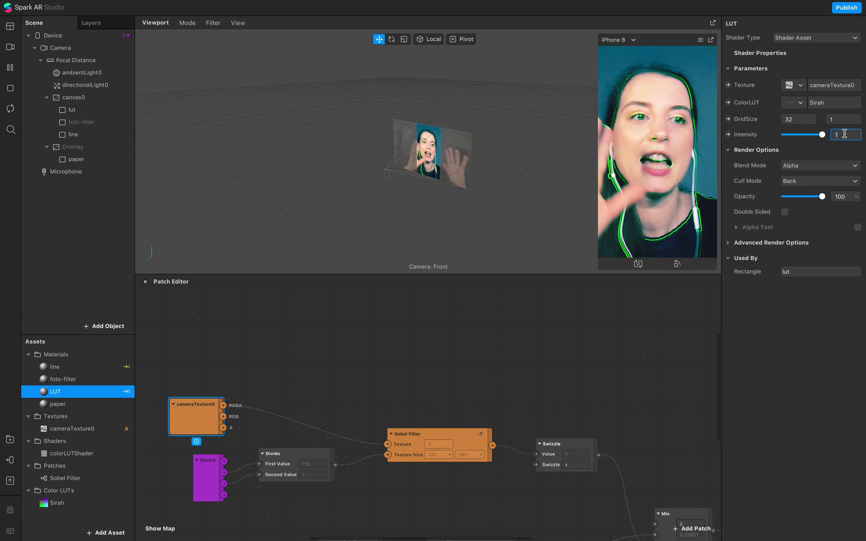
- Set the foto-filter material's shader type to Blended and its blending type to Color
click(83, 123)
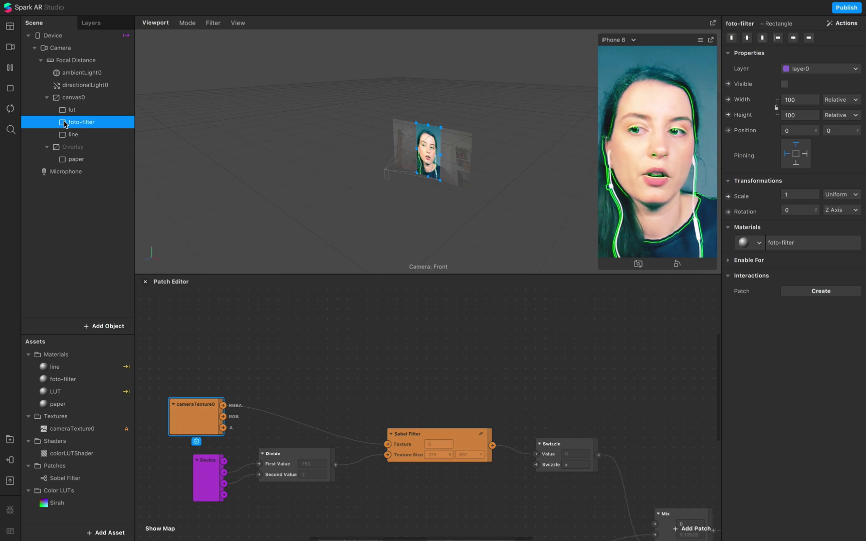
click(800, 245)
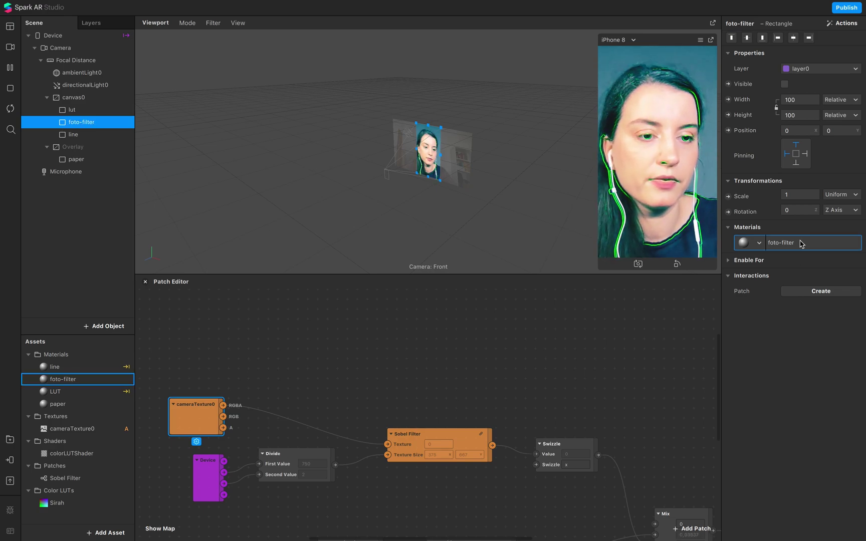
click(794, 39)
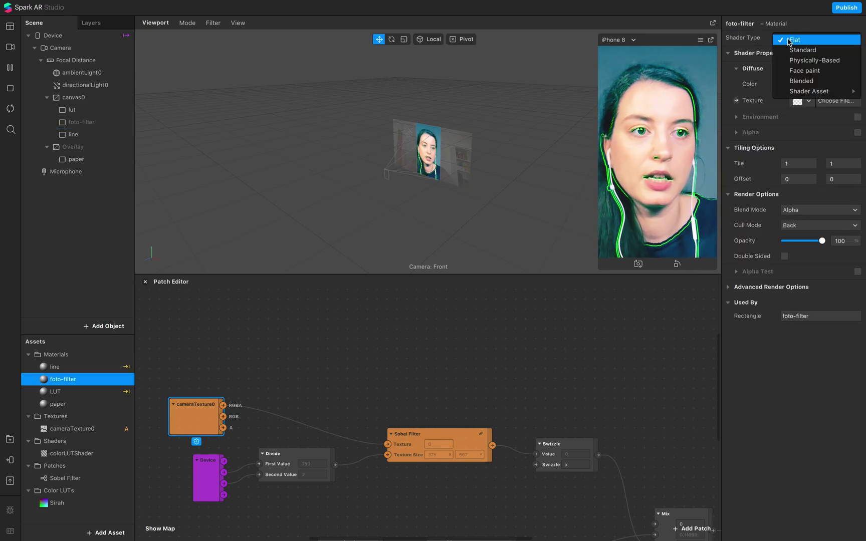
click(802, 81)
click(817, 68)
click(812, 83)
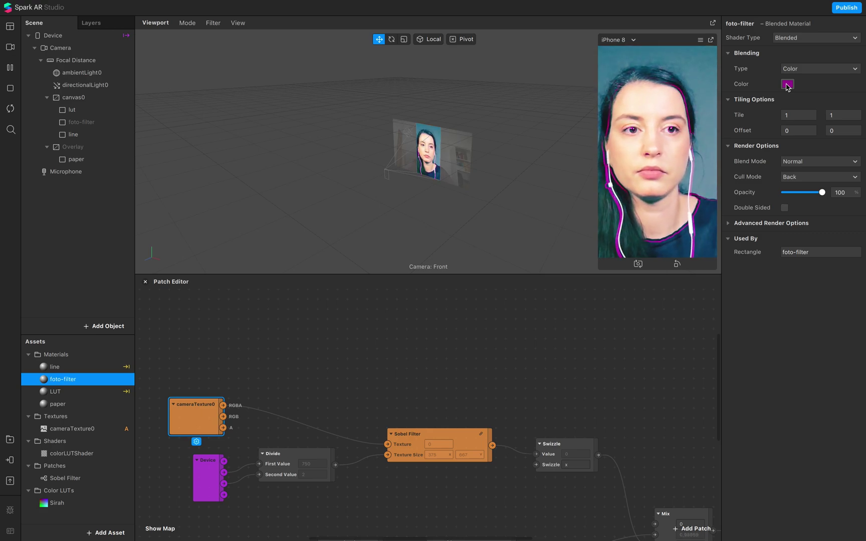
- Make the foto-filter rectangle visible and set its material's blend mode to Multiply
click(81, 121)
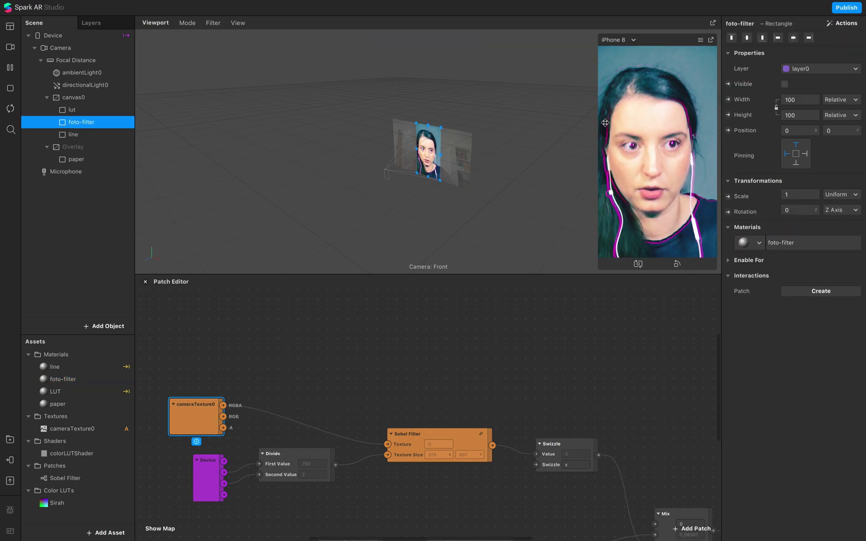
click(783, 84)
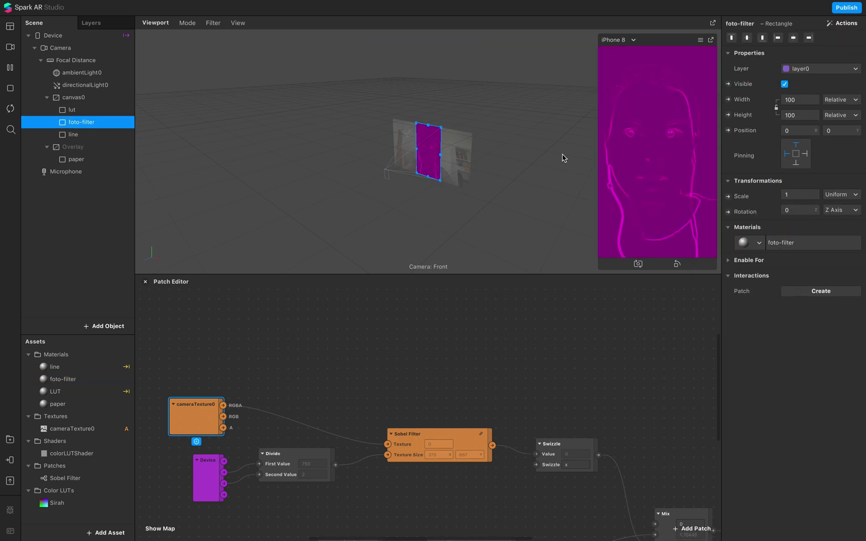
click(796, 246)
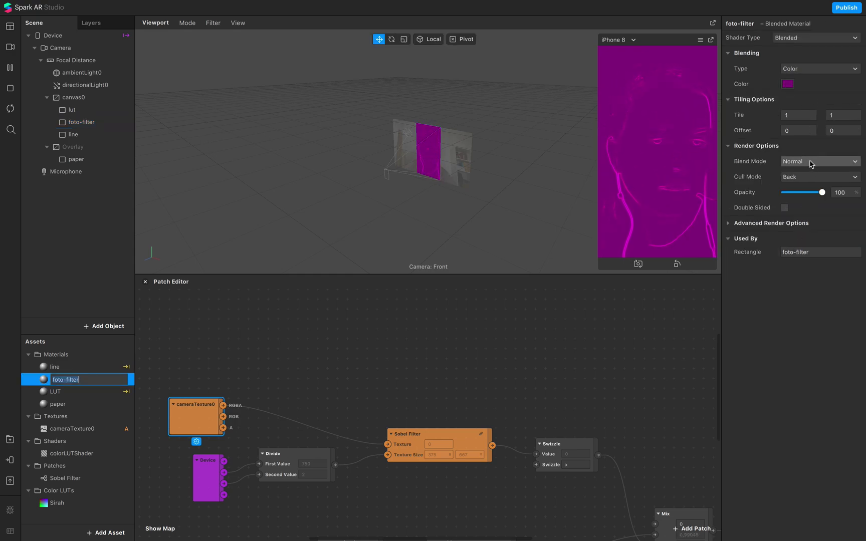
click(811, 163)
click(812, 185)
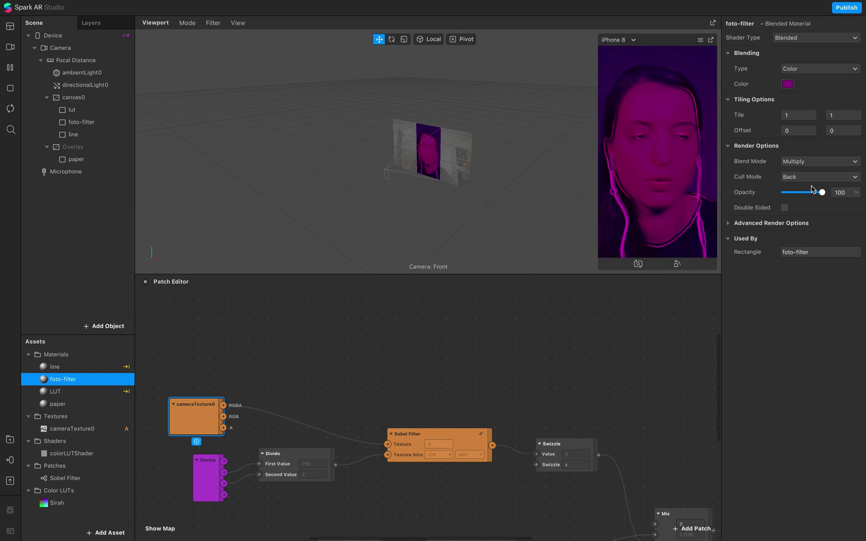
- Try a dark blue color on the foto-filter material with its opacity lowered to 40%
click(788, 83)
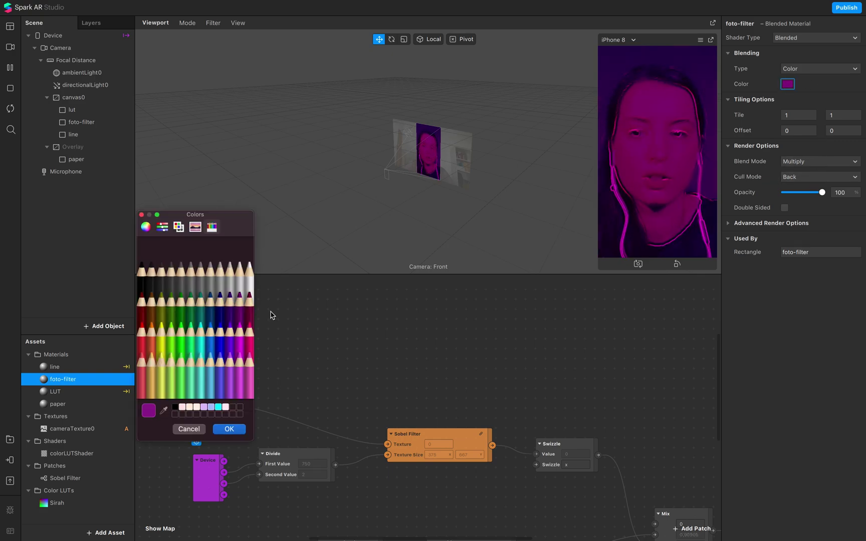
click(217, 317)
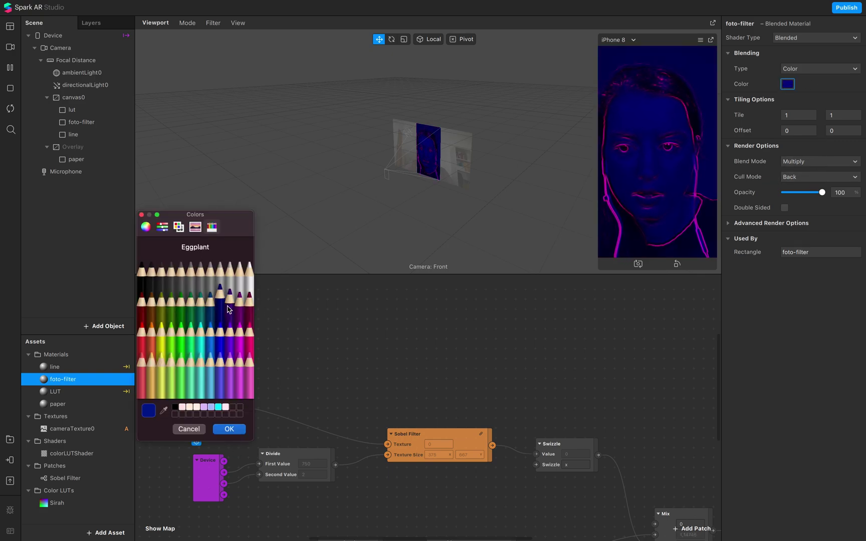
click(229, 429)
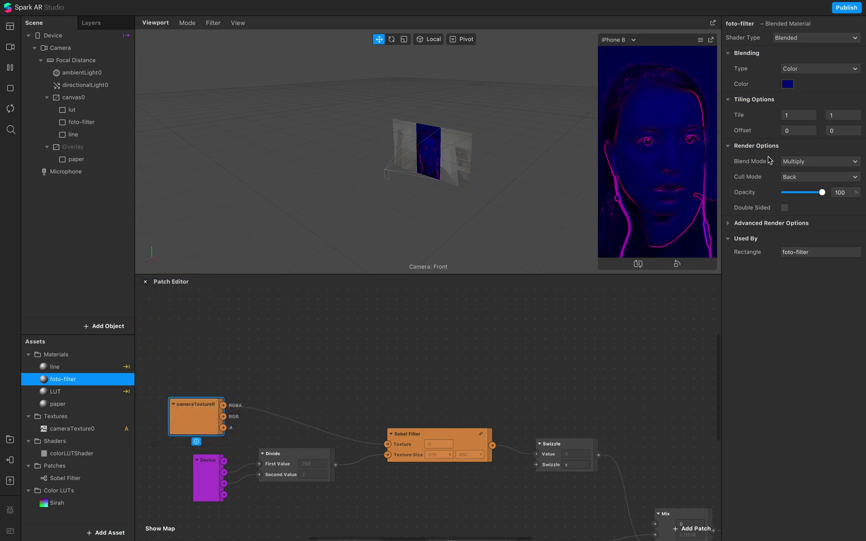
drag(822, 193, 801, 196)
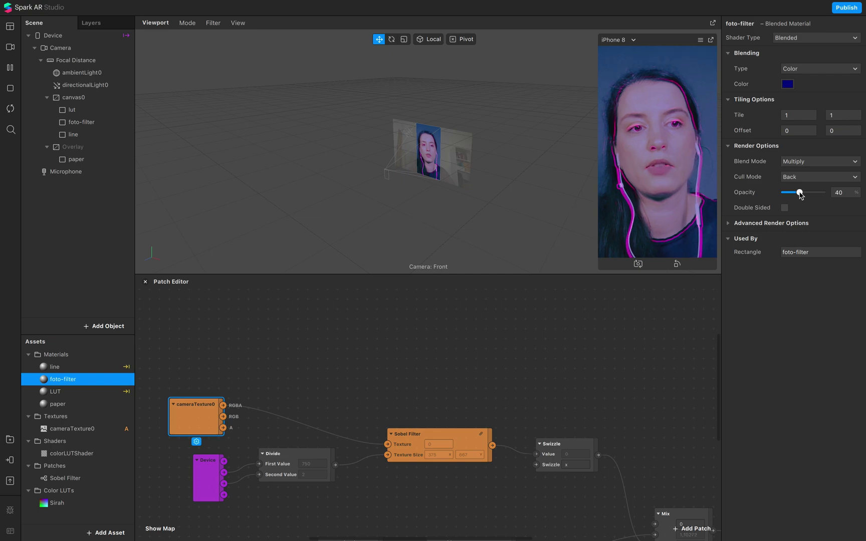
- Set the foto-filter material's color to black and its opacity to 52%
click(787, 84)
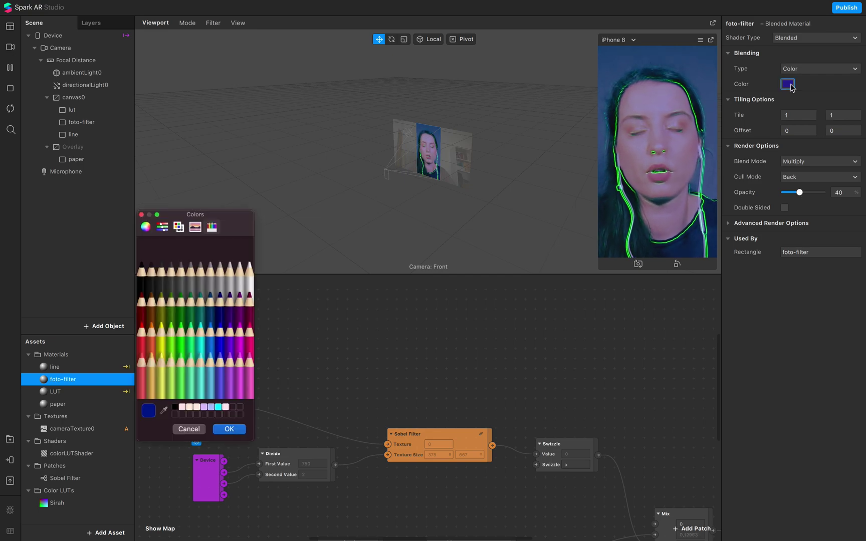
click(142, 273)
click(229, 429)
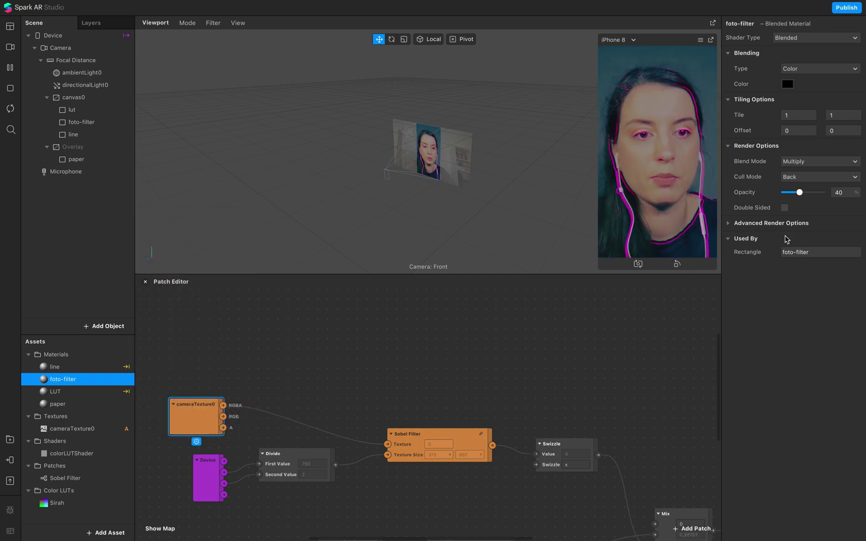
drag(799, 193, 805, 195)
- Try the Add and Normal blend modes on the foto-filter material and set it back to Multiply
click(815, 161)
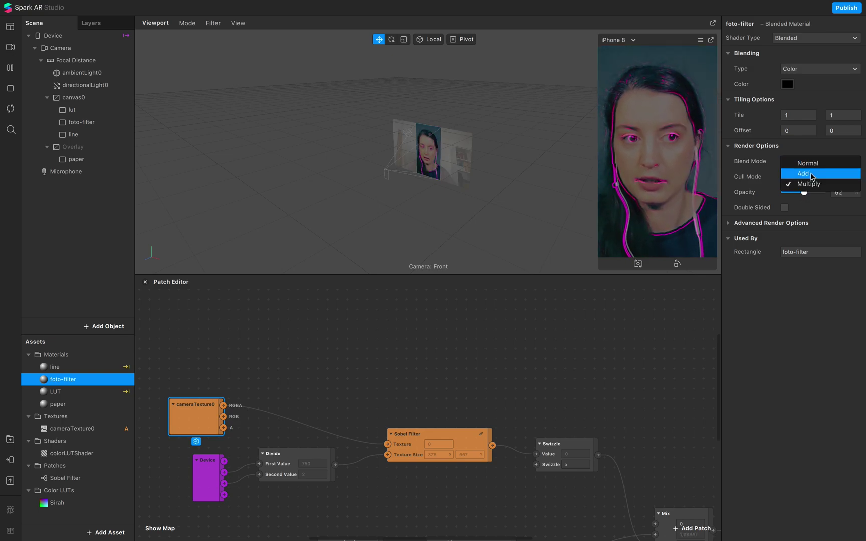
click(811, 174)
click(815, 163)
click(815, 164)
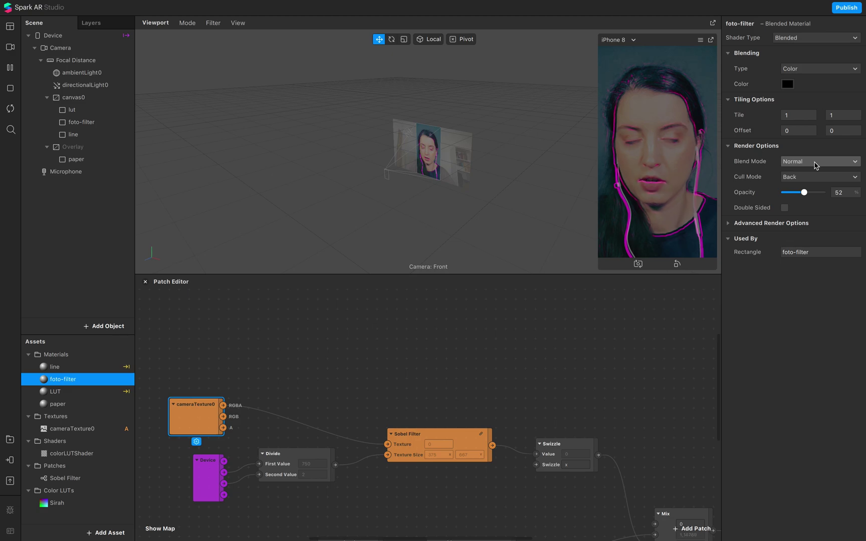
click(815, 163)
click(814, 184)
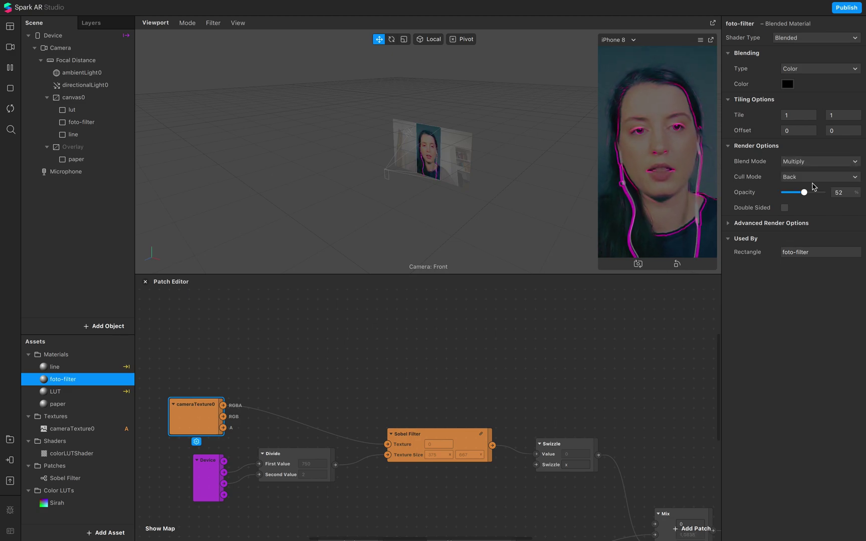
- Try blue and purple swatches, including Ocean and Midnight, on the foto-filter material and apply a bright purple
click(814, 162)
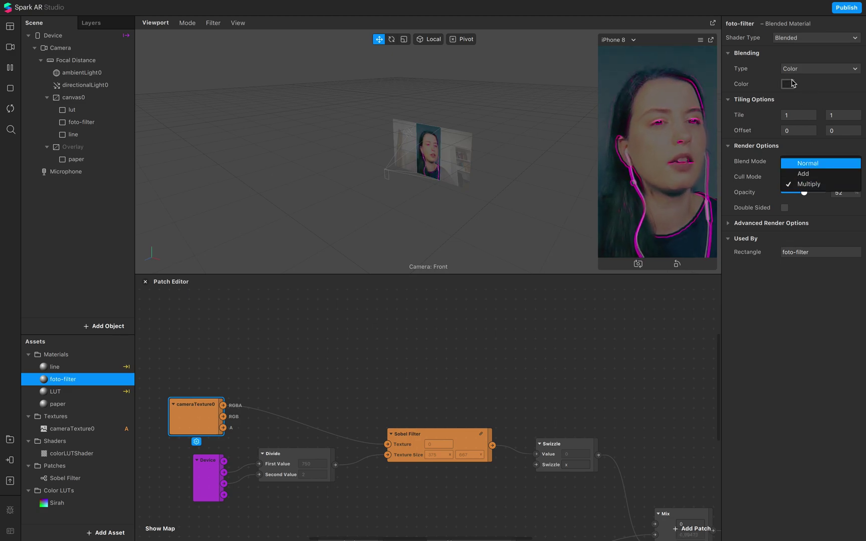
click(788, 84)
click(211, 310)
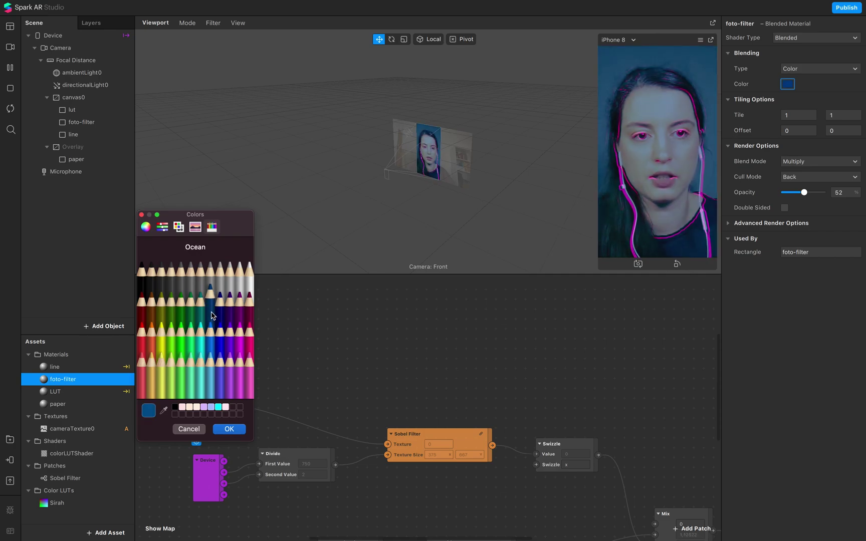
click(221, 313)
click(228, 315)
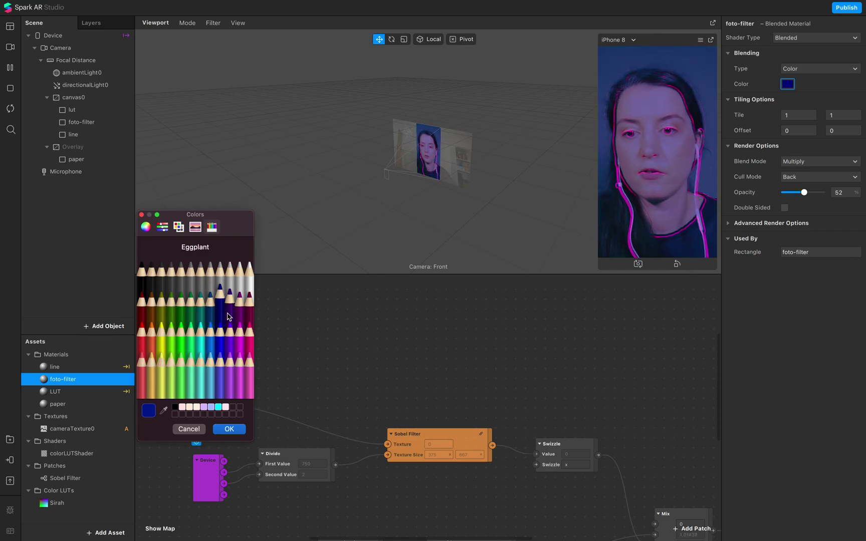
click(228, 328)
click(228, 370)
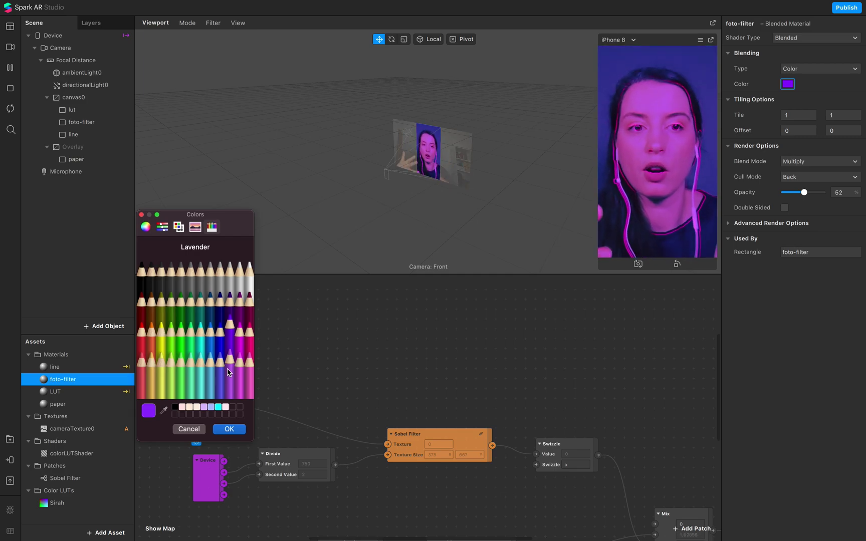
click(229, 329)
click(230, 429)
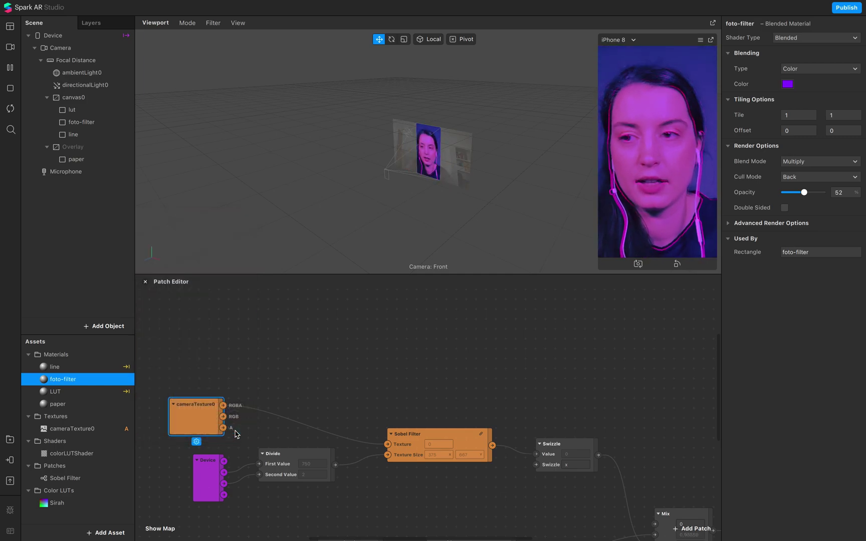
click(270, 360)
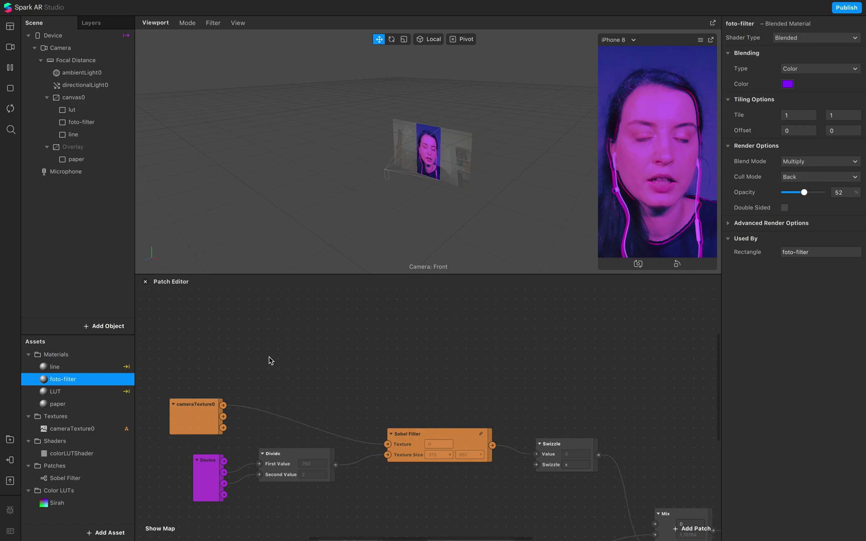
- Set the foto-filter material's color to the Midnight swatch
click(787, 83)
click(221, 301)
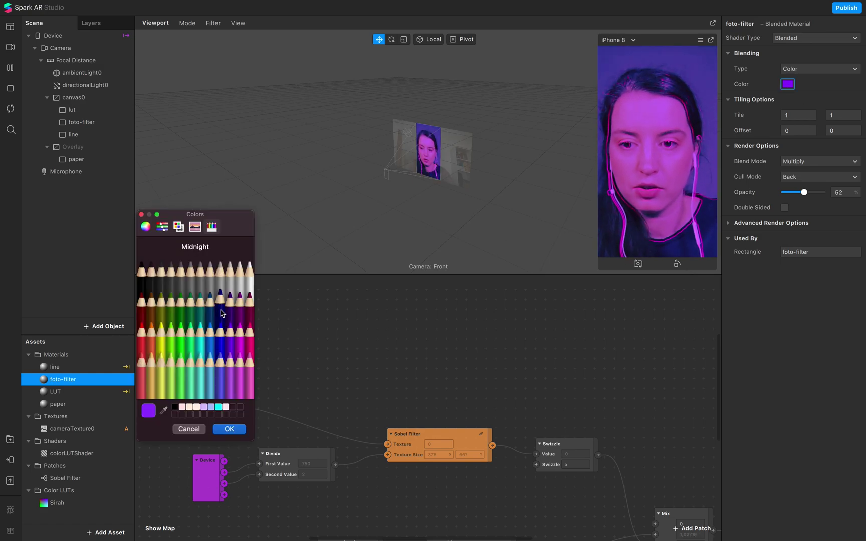
click(228, 430)
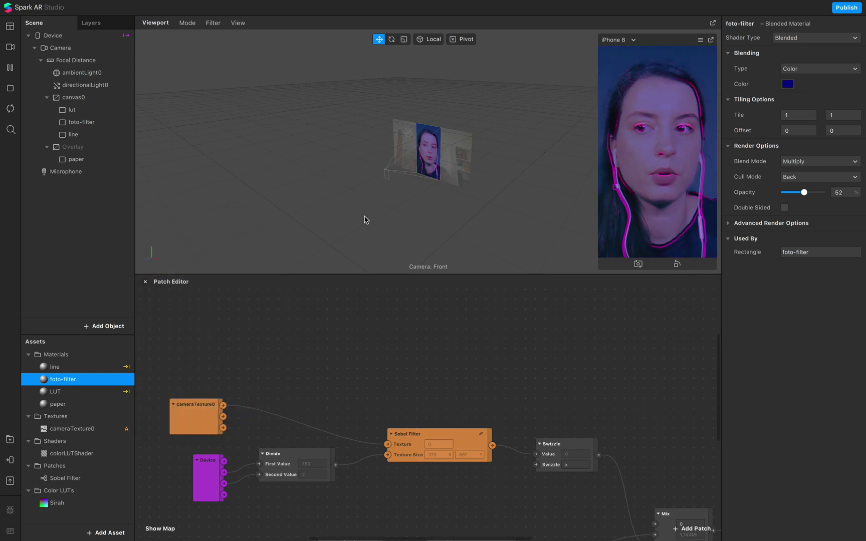
- Compare the preview with the foto-filter rectangle hidden and visible, and lower its material's opacity to 28%
click(82, 122)
click(784, 84)
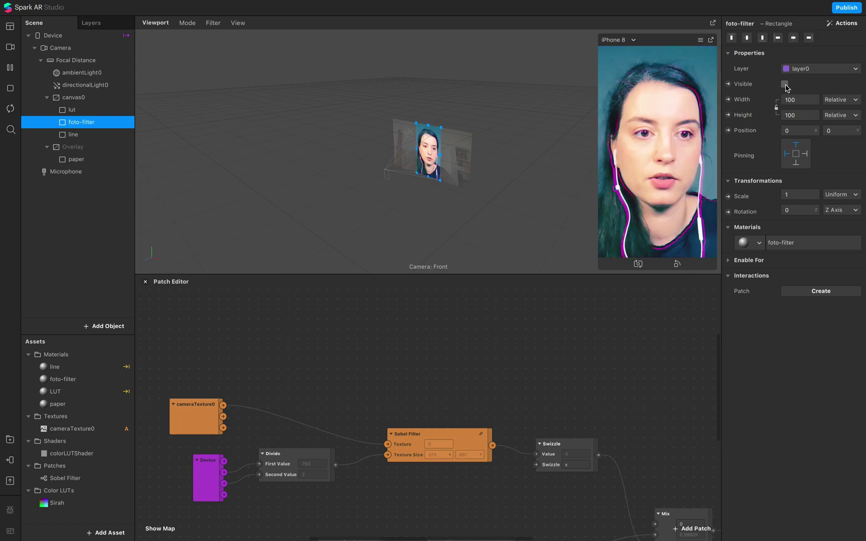
click(784, 84)
click(806, 241)
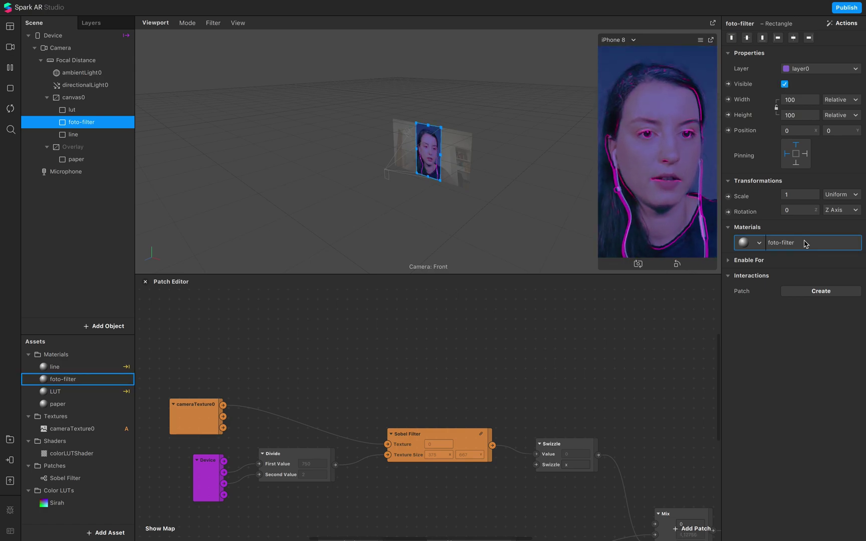
drag(803, 196, 795, 196)
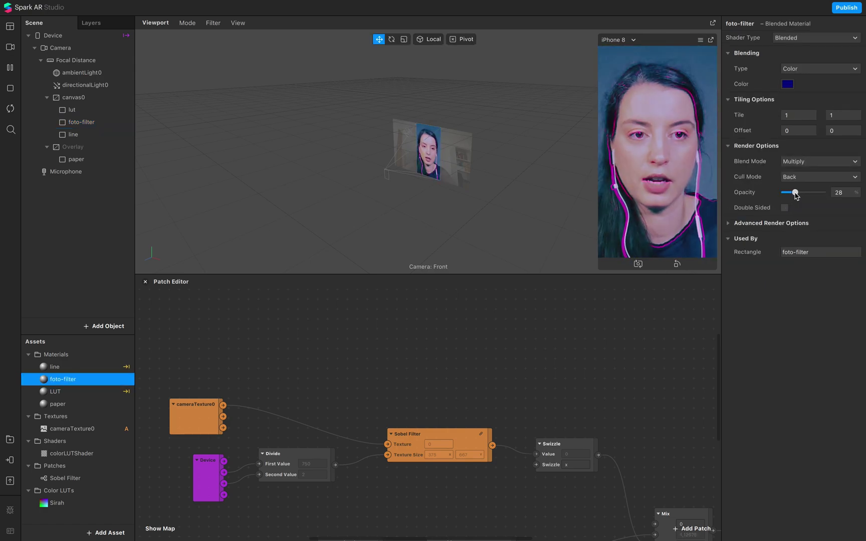
- Make the Overlay canvas visible and load _715a97cee034900677febe3c6c0c4a0c.jpeg from the textures folder as the paper material's diffuse texture
click(73, 147)
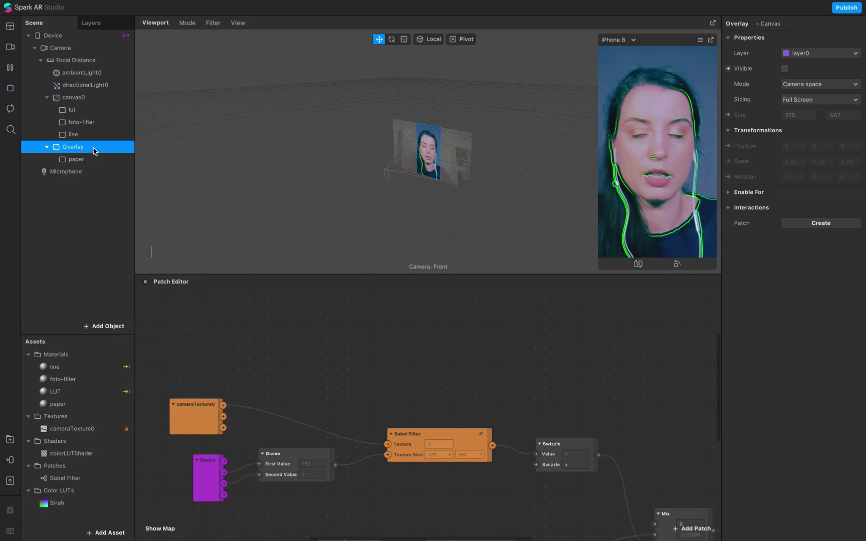
click(784, 68)
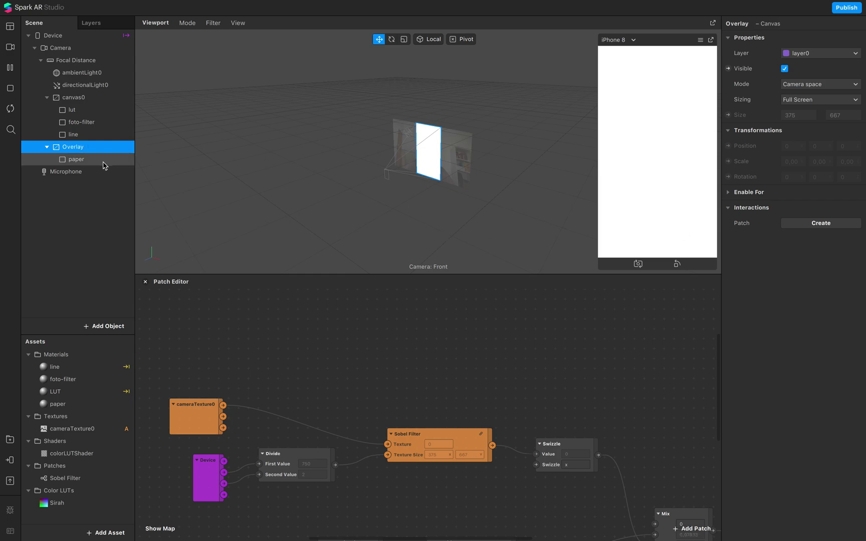
click(78, 163)
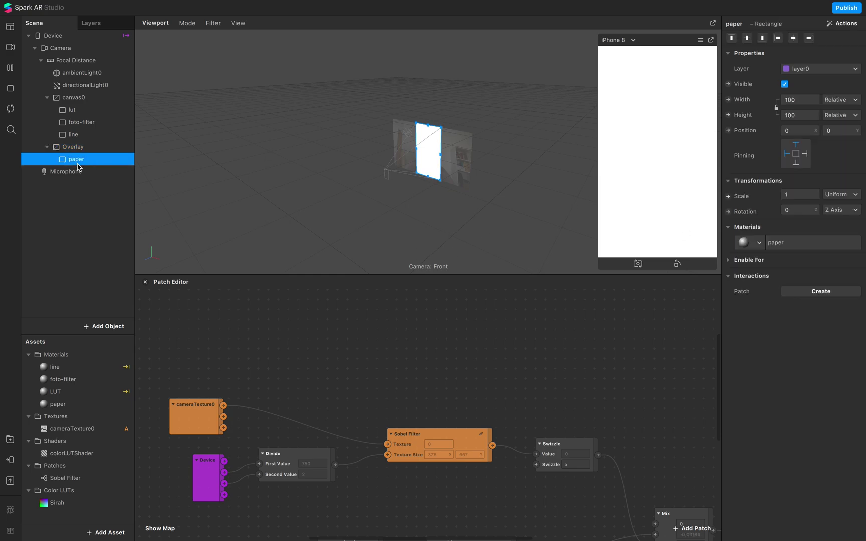
click(802, 244)
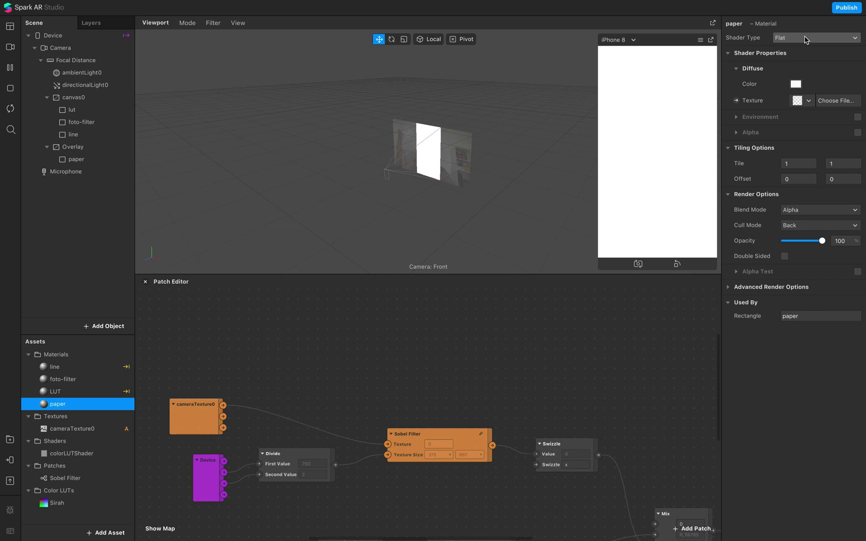
click(802, 100)
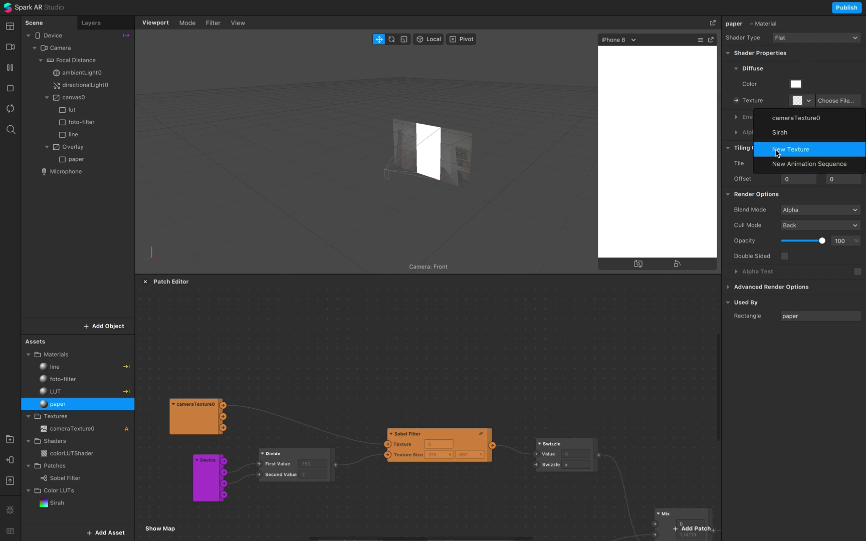
click(806, 150)
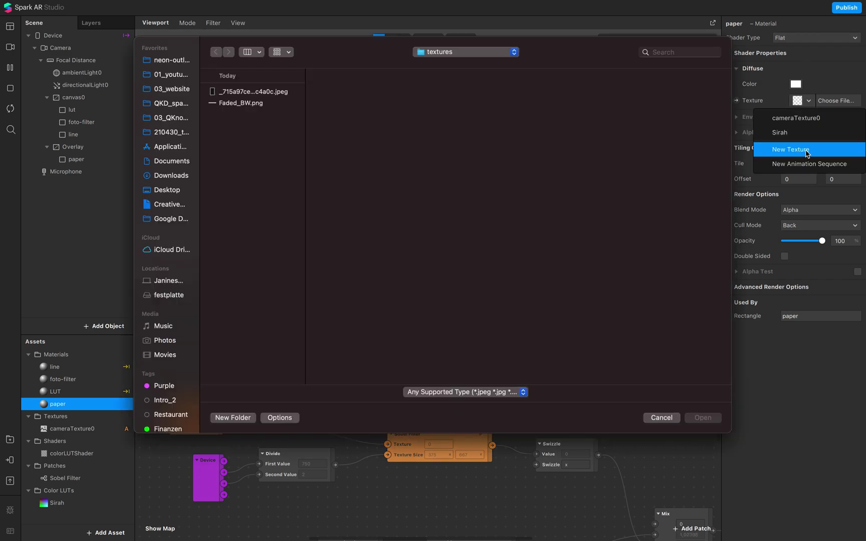
click(269, 92)
key(space)
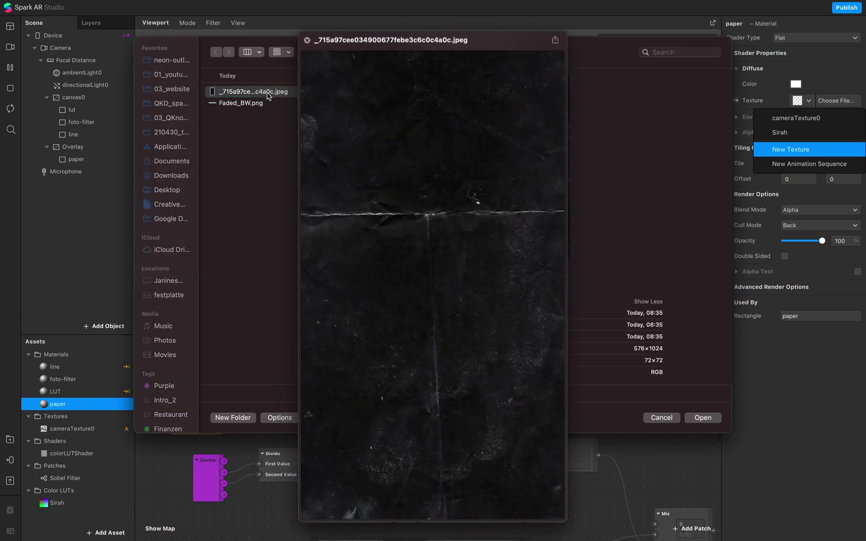
key(space)
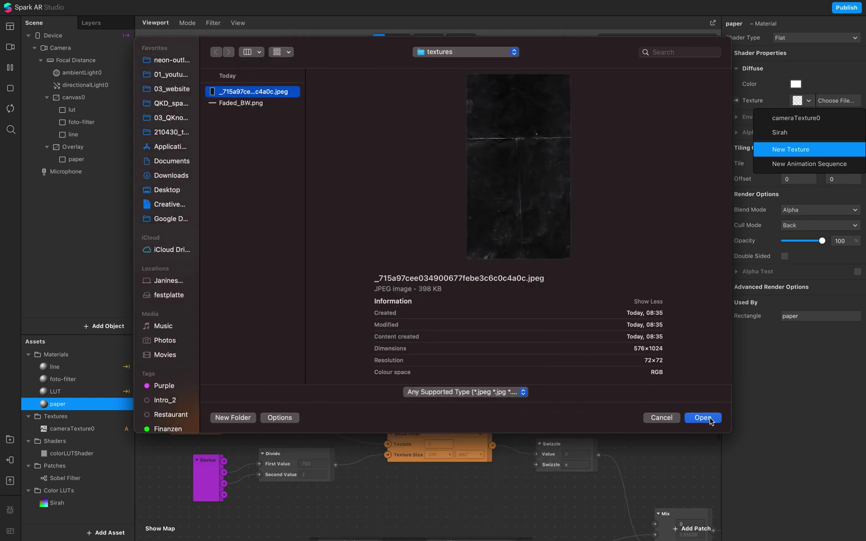
click(704, 418)
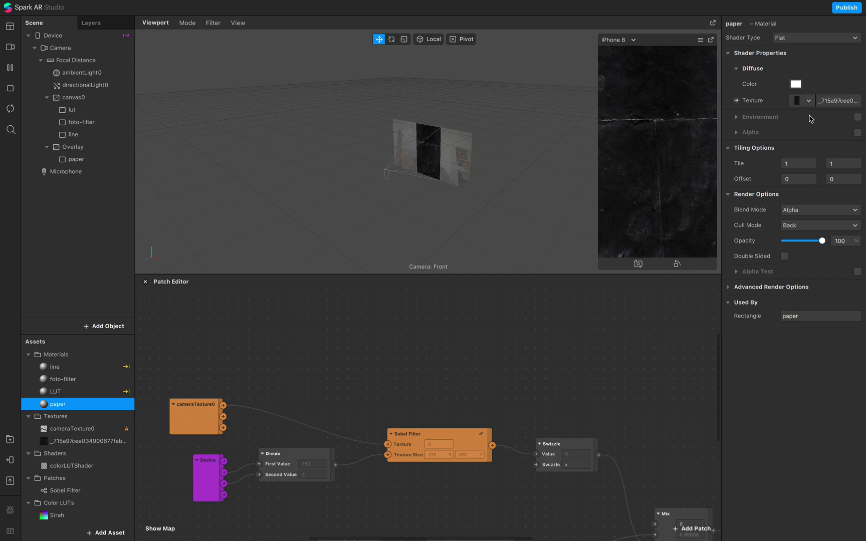
- Compare the Screen and Add blend modes on the paper material and keep it set to Screen
click(814, 211)
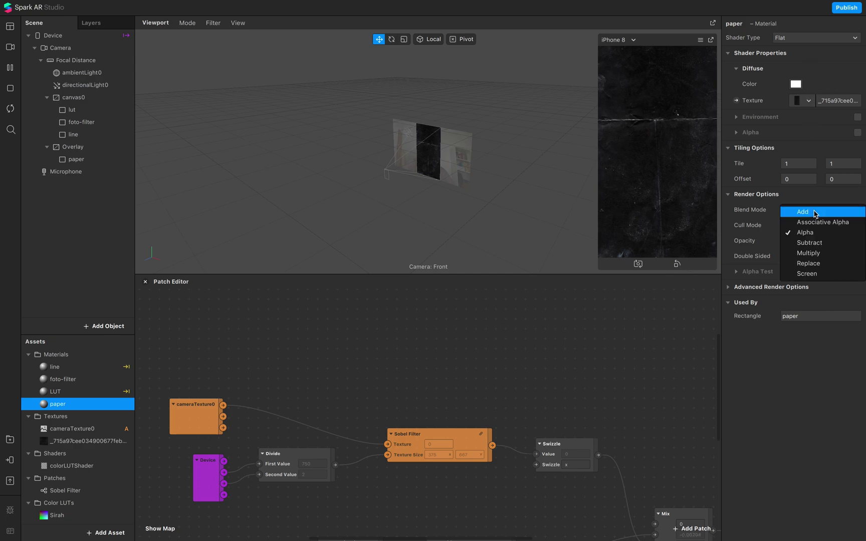
click(813, 275)
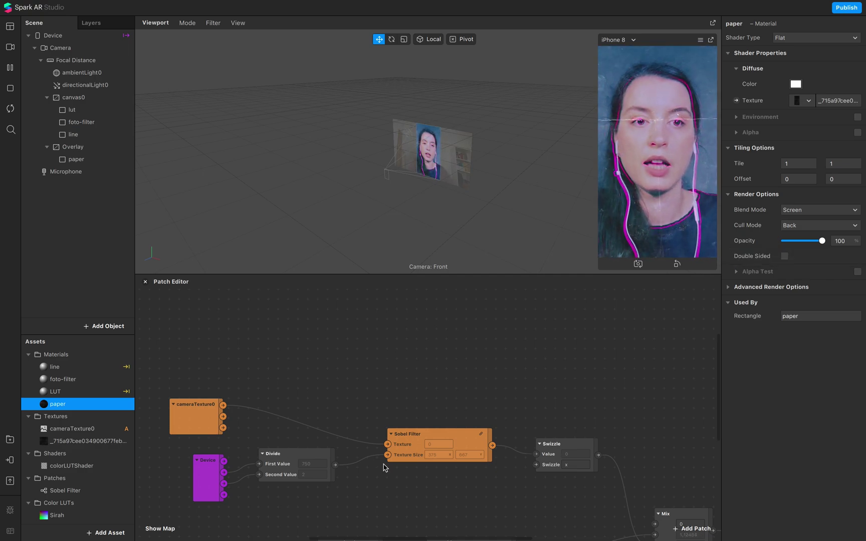
click(834, 211)
click(833, 211)
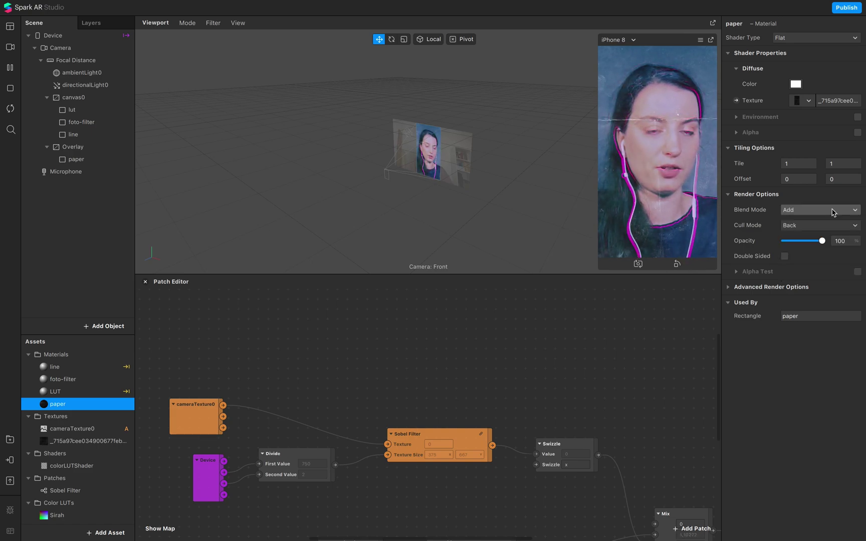
click(831, 210)
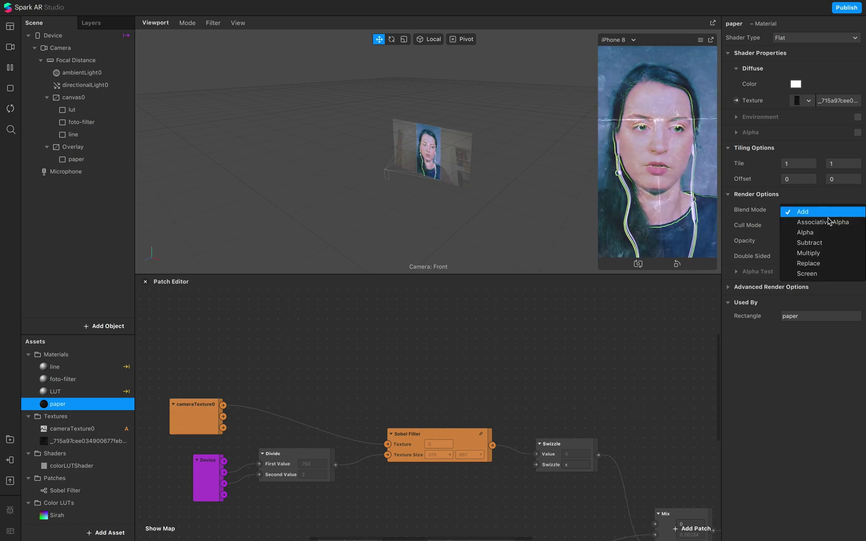
click(821, 261)
click(826, 210)
click(804, 264)
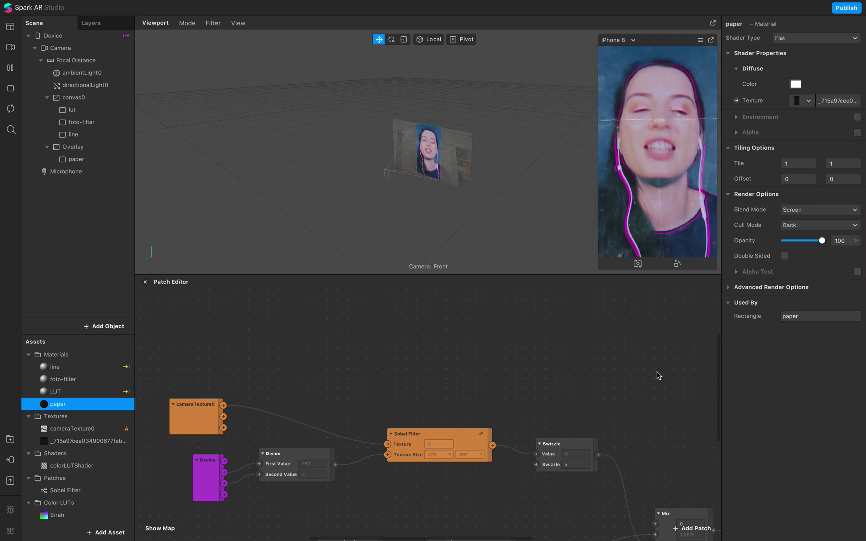
- Enlarge the viewport area and the iPhone 8 preview within it
drag(575, 273, 571, 343)
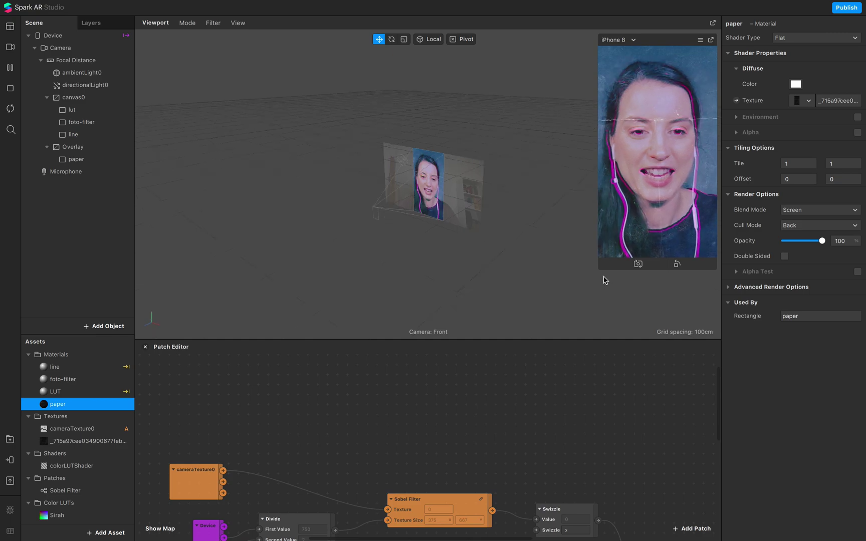
drag(599, 269, 545, 350)
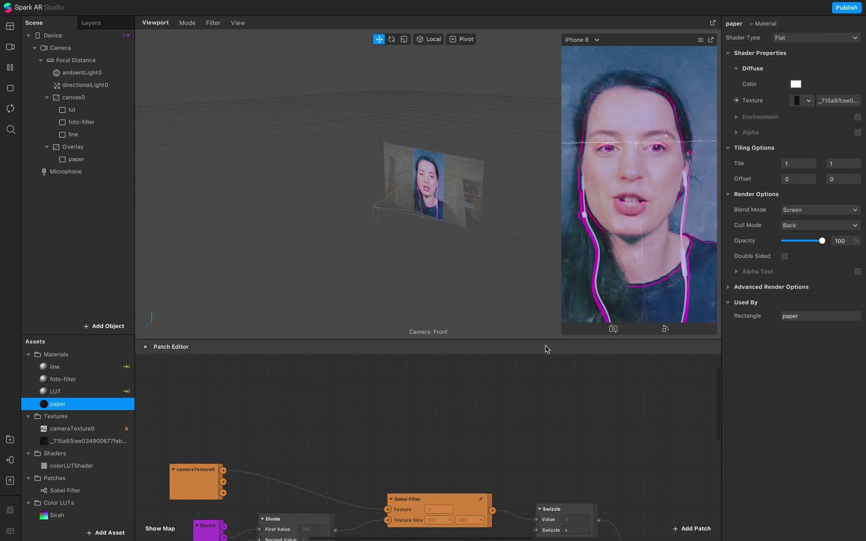